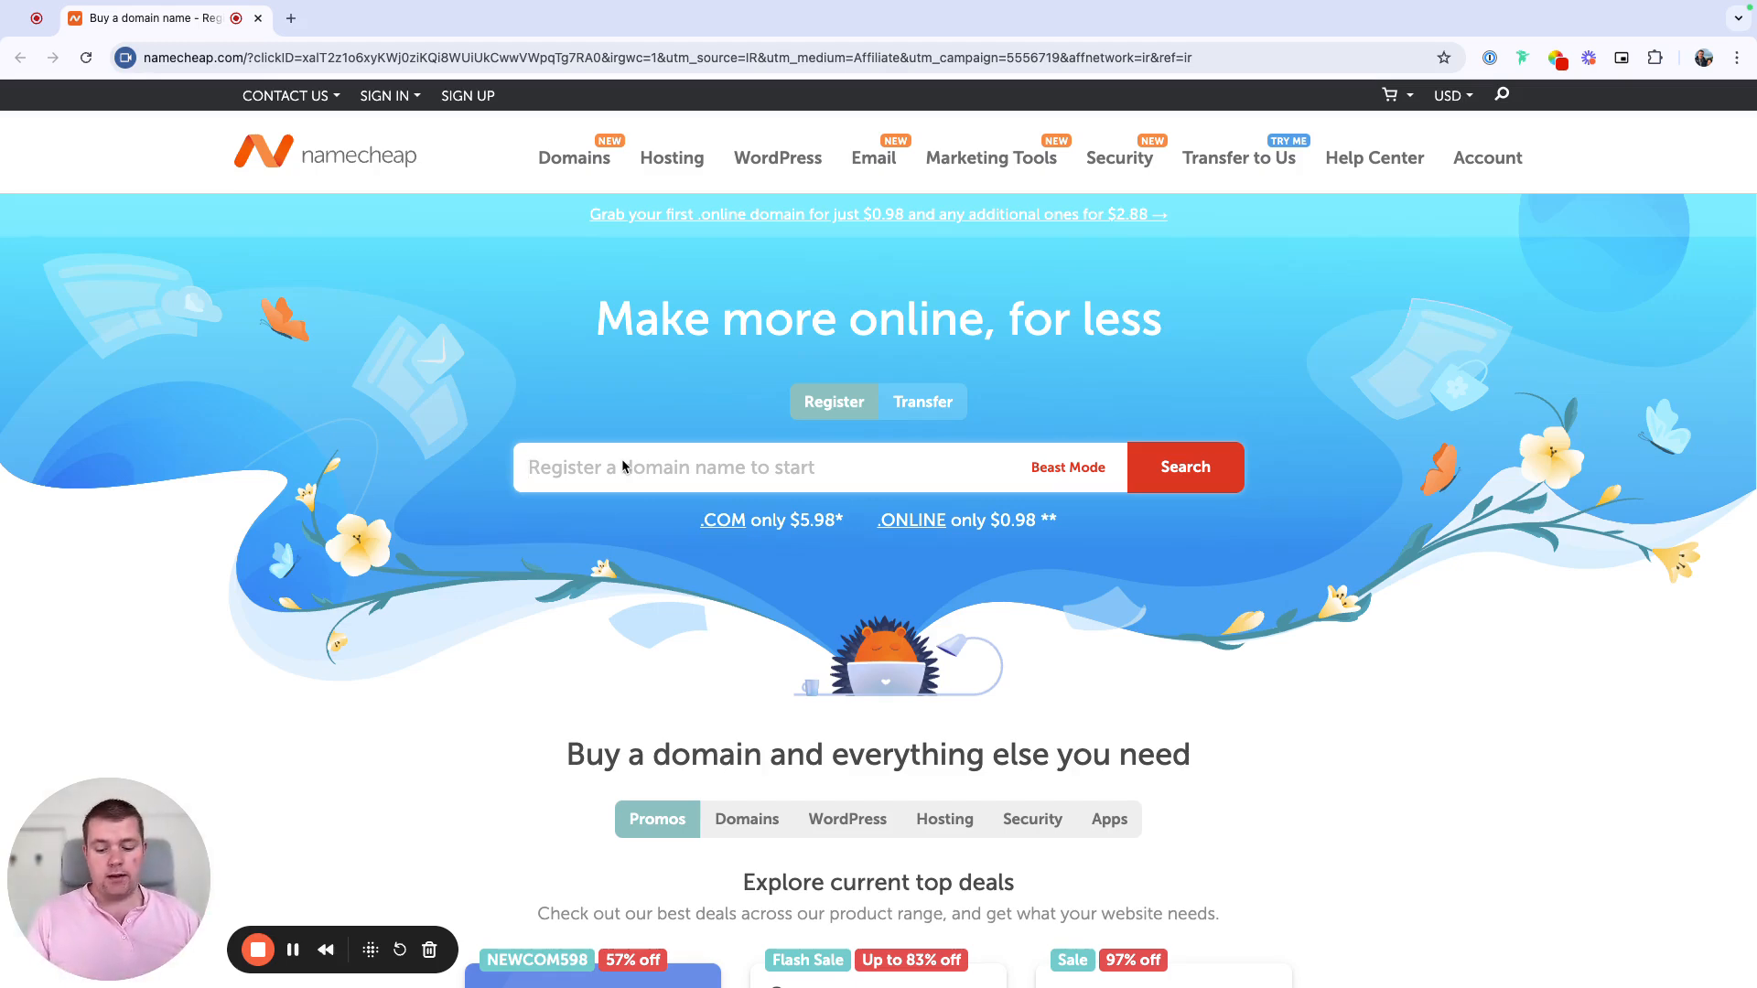
# Step: Search for the domain name seamlessites.com to register
pyautogui.write('seamle')
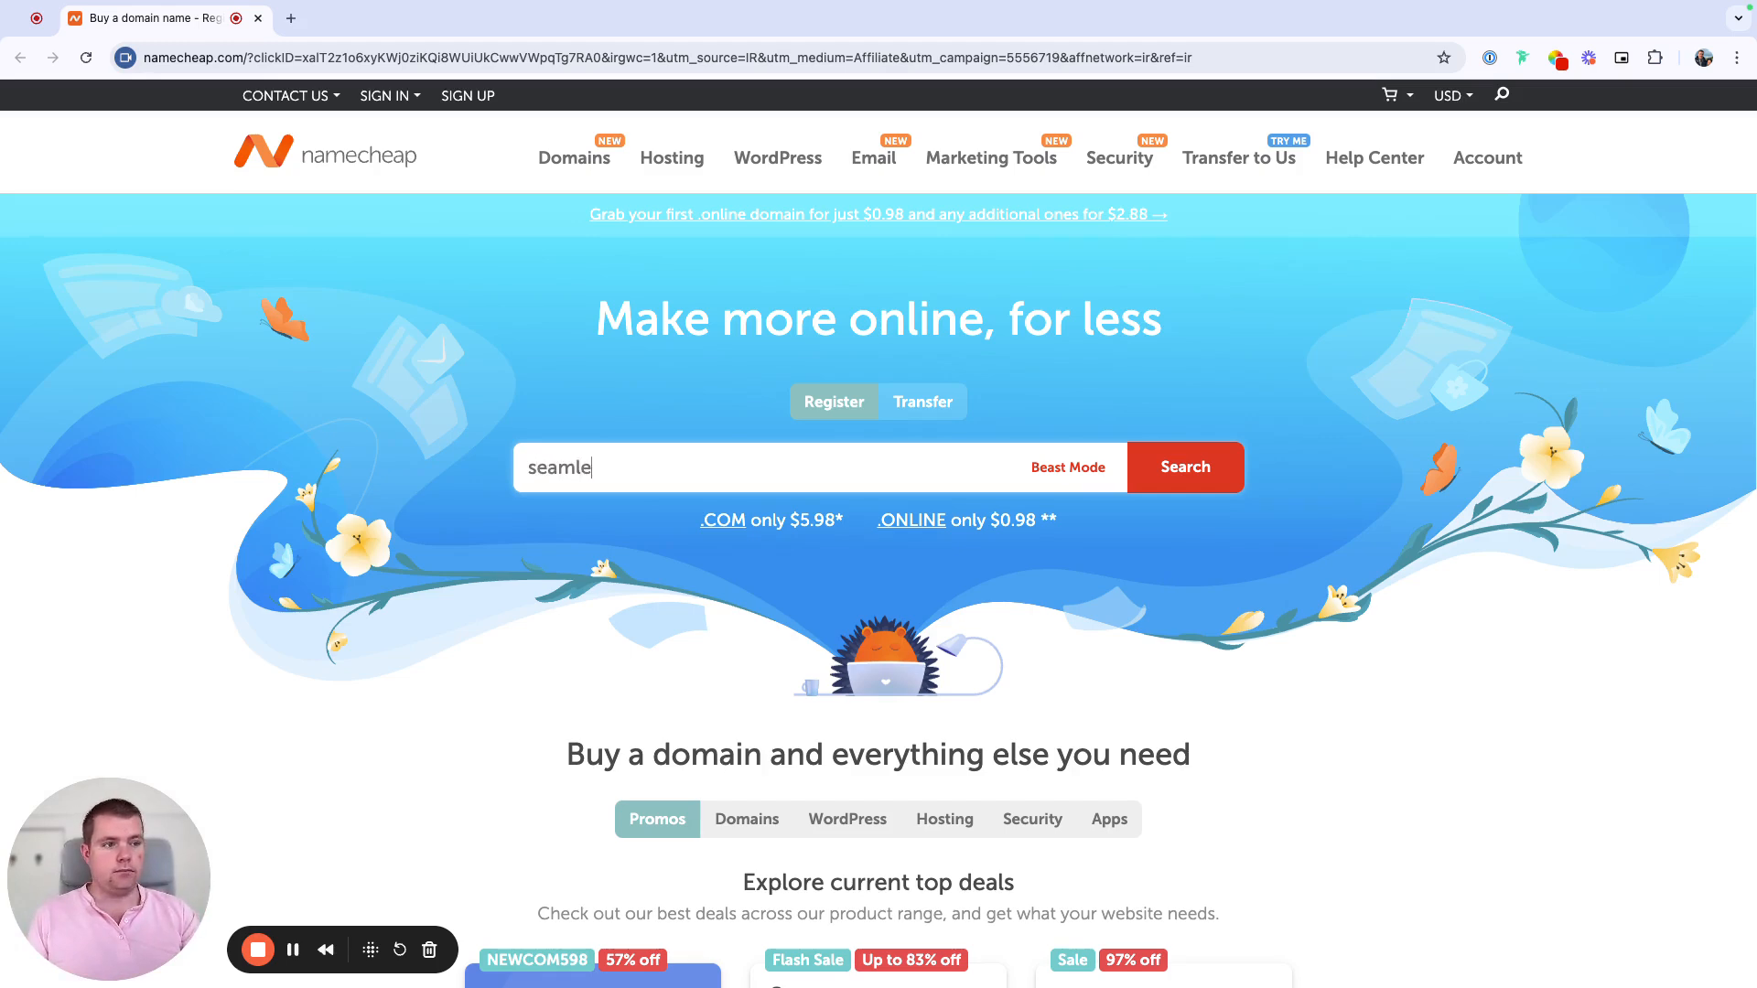
pyautogui.write('ss')
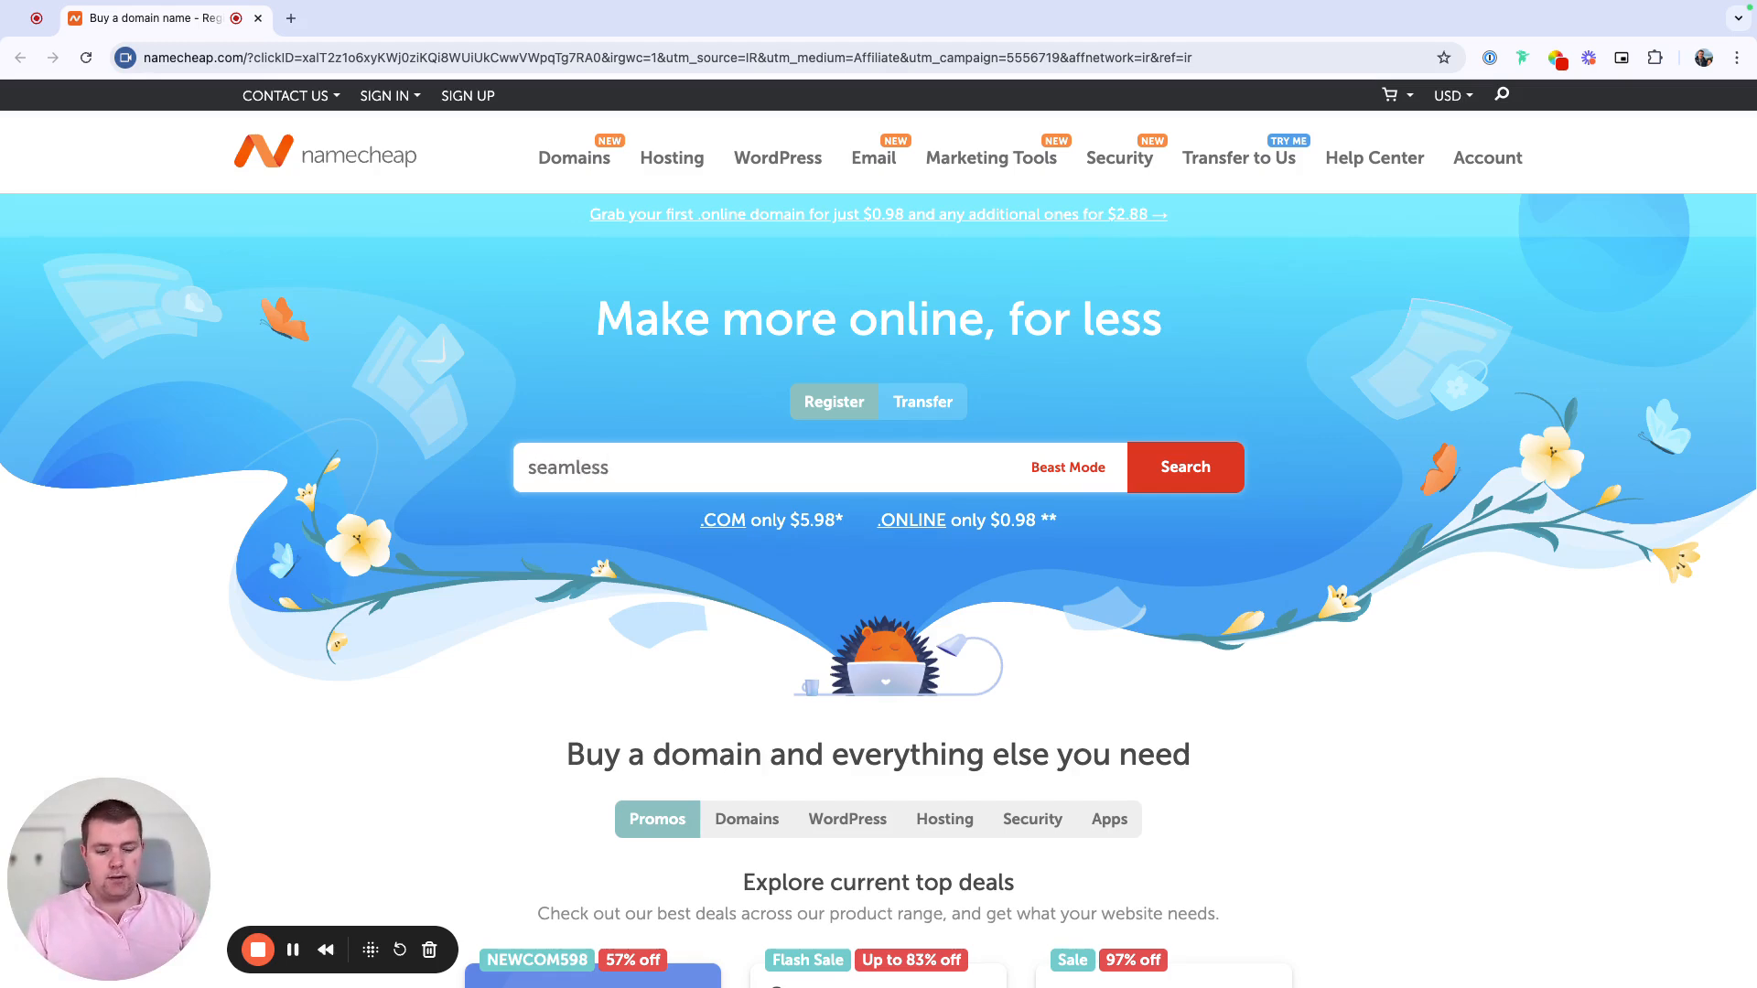
pyautogui.write('ites.co')
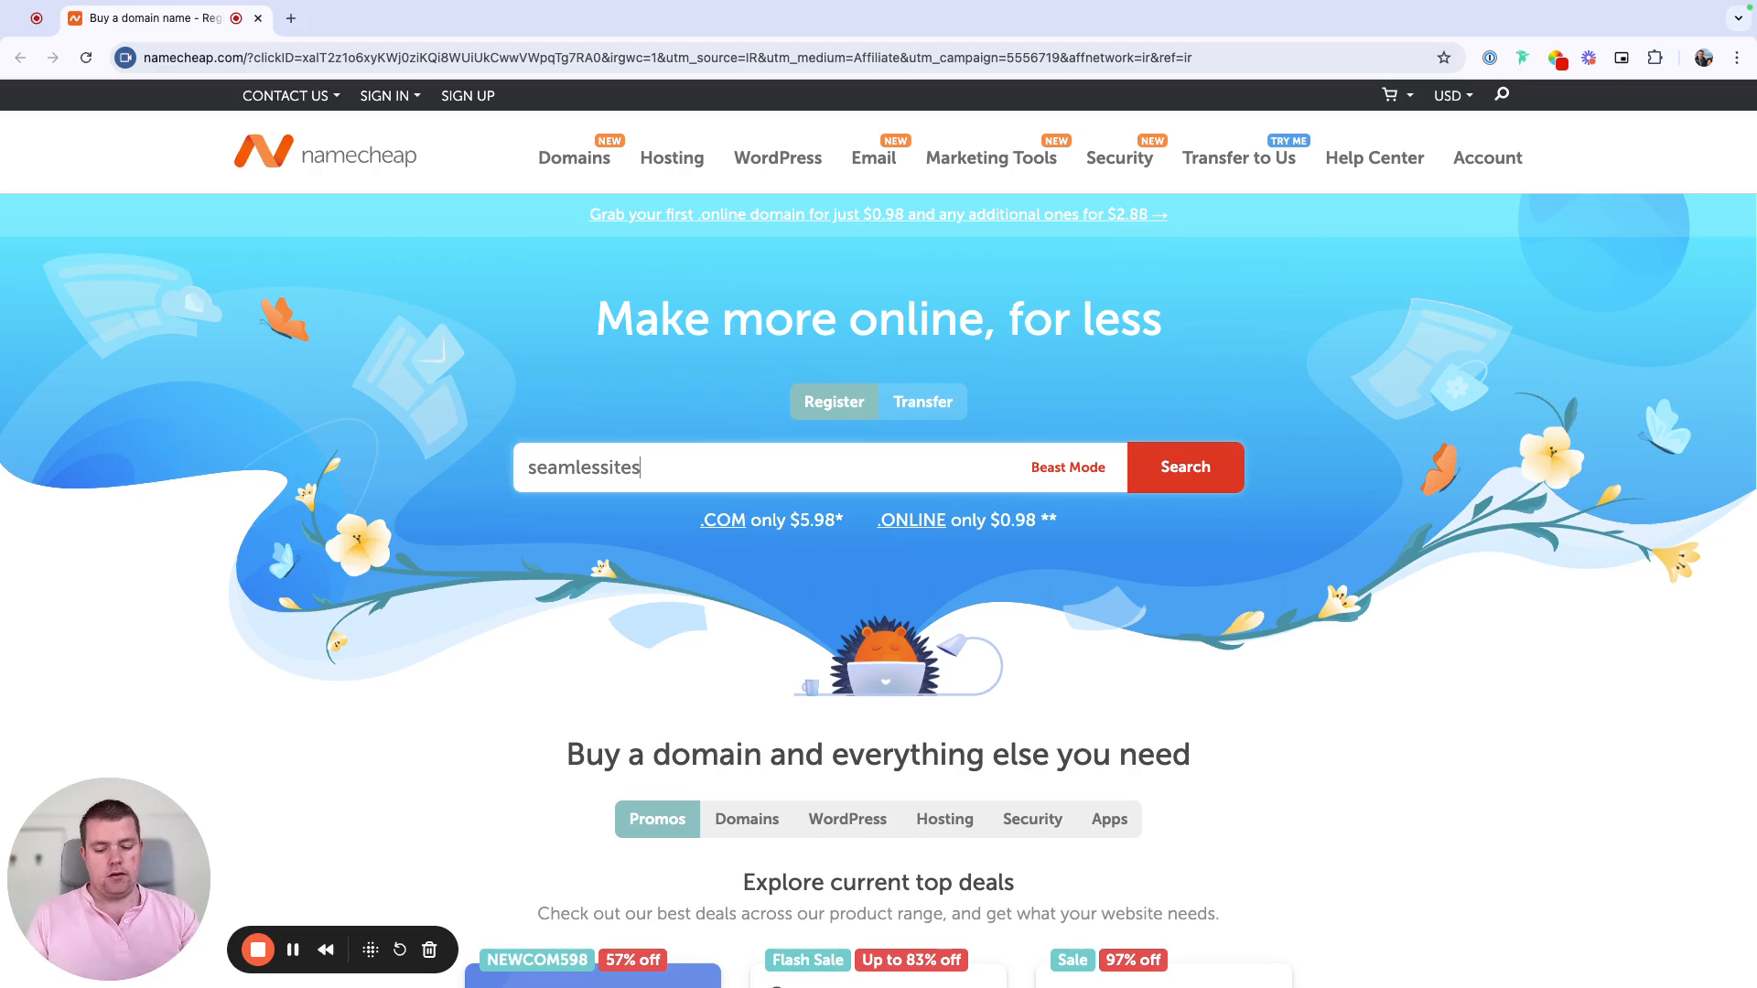
pyautogui.write('m')
pyautogui.press('Return')
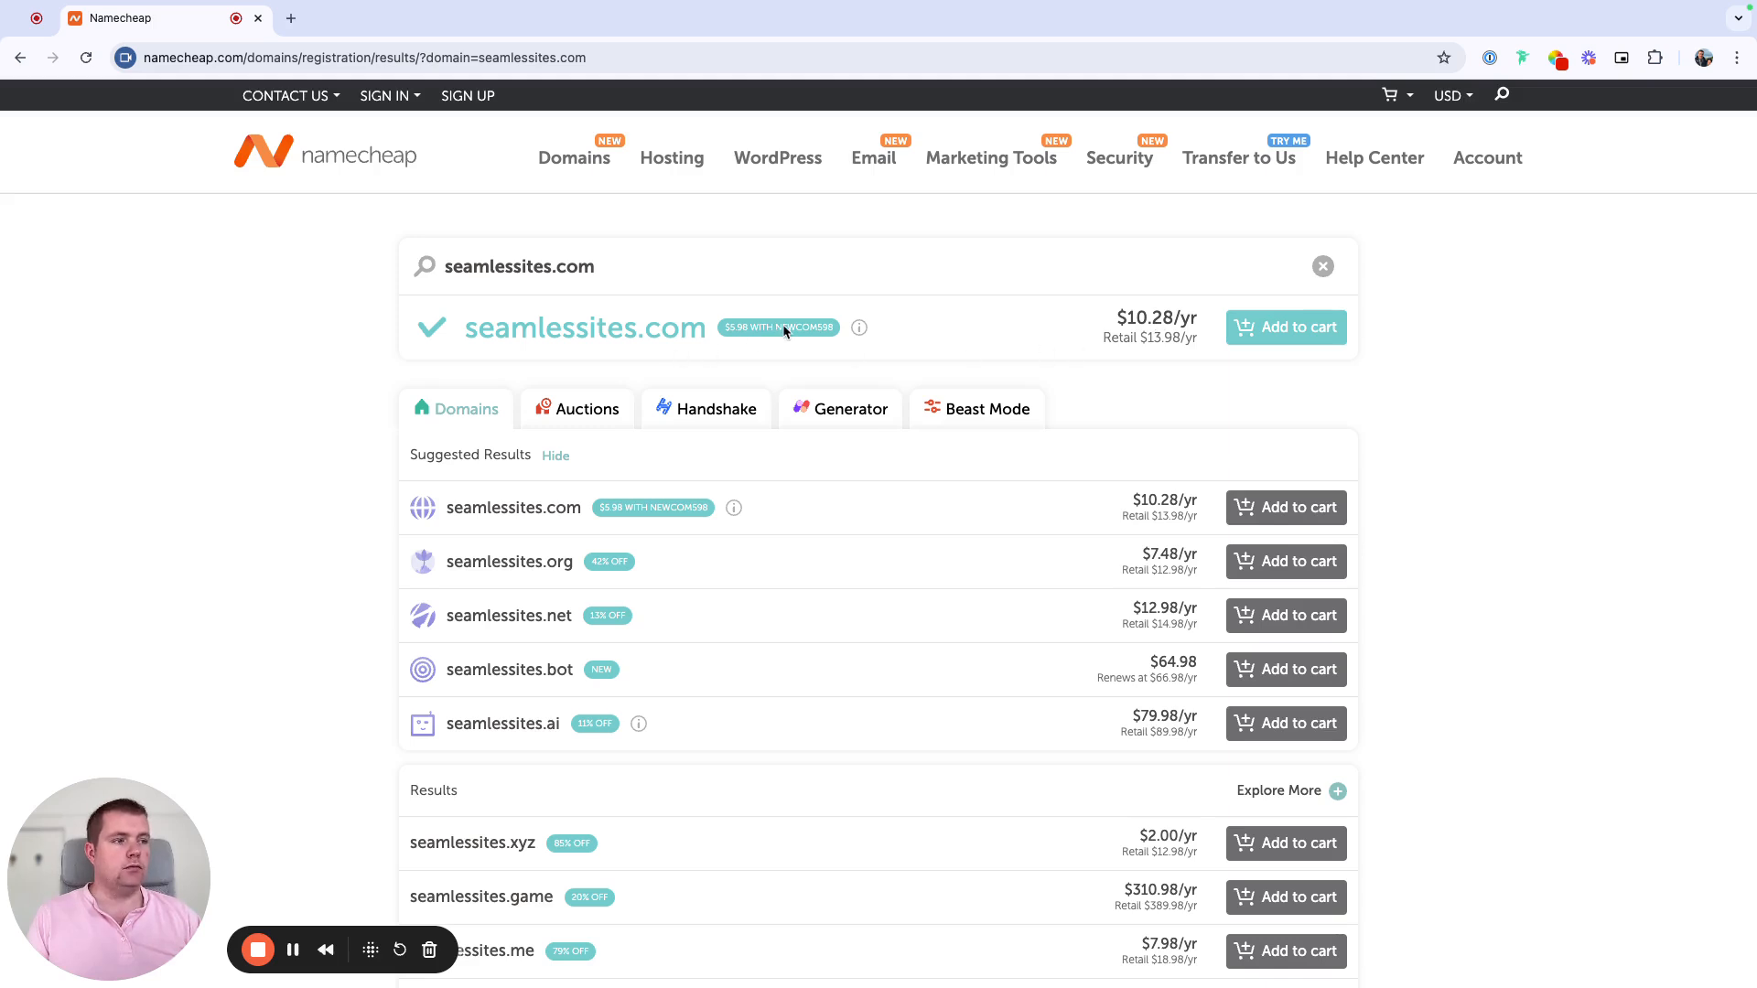
# Step: Add seamlessites.com to the cart and proceed to checkout
pyautogui.click(1300, 340)
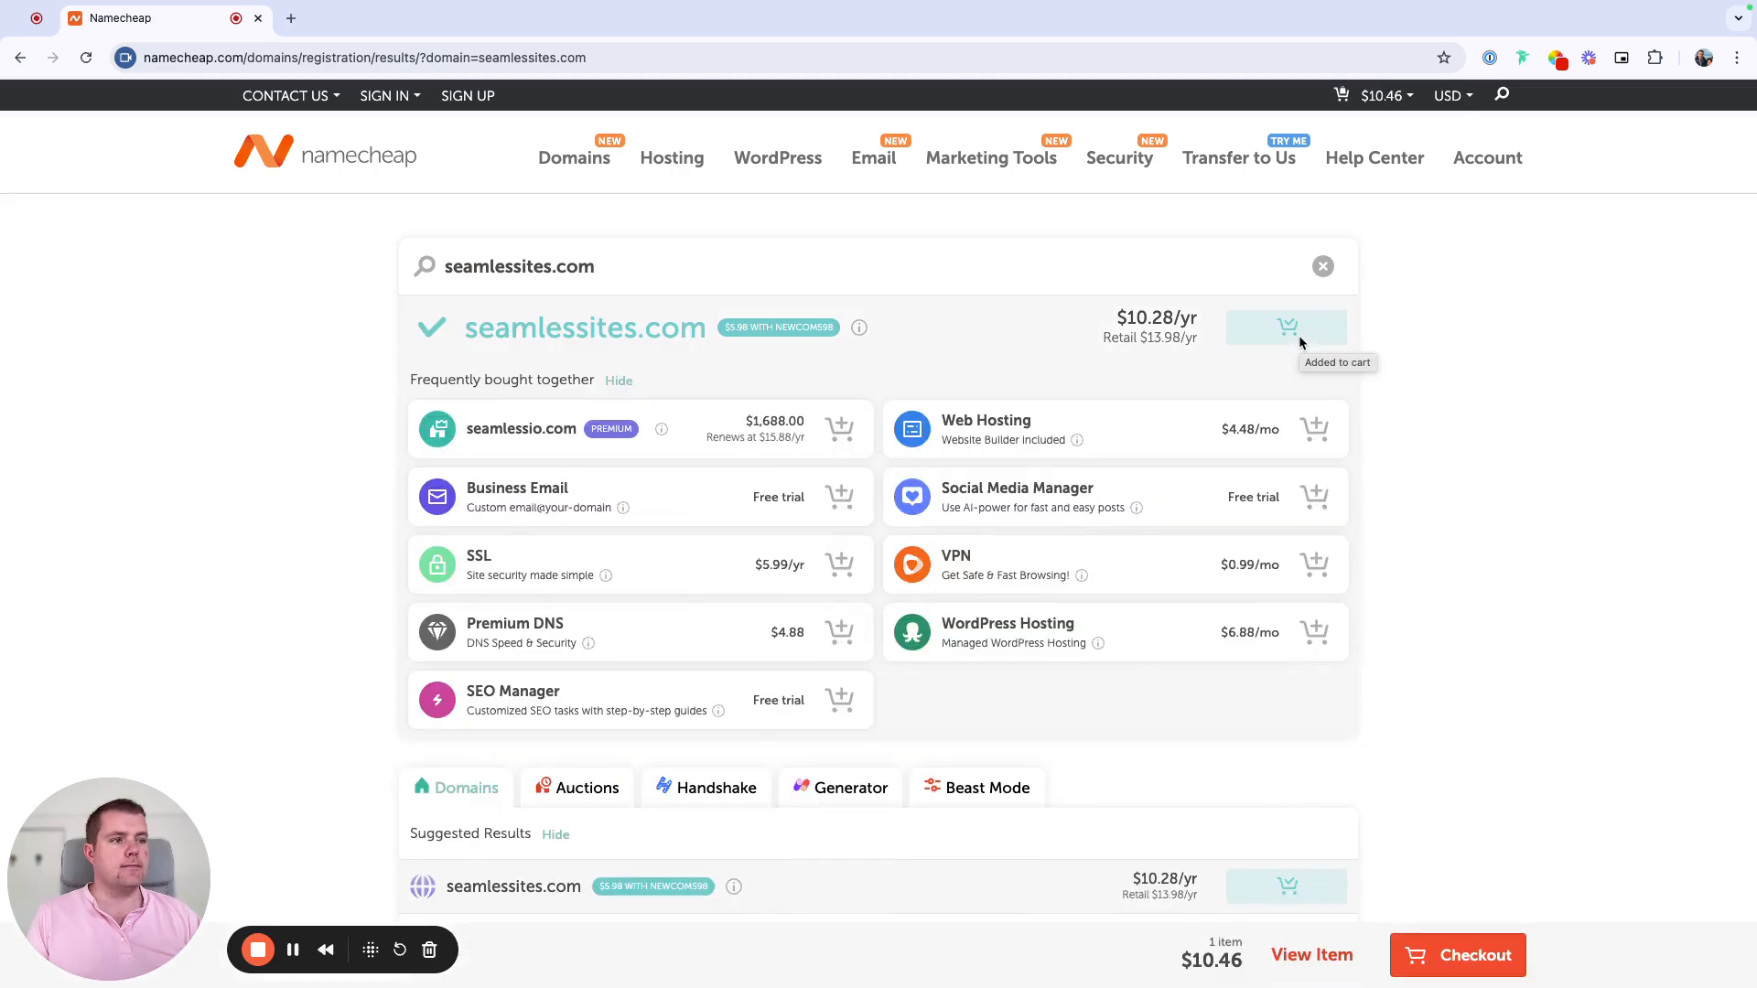
pyautogui.scroll(-1, 1190, 640)
pyautogui.click(1421, 968)
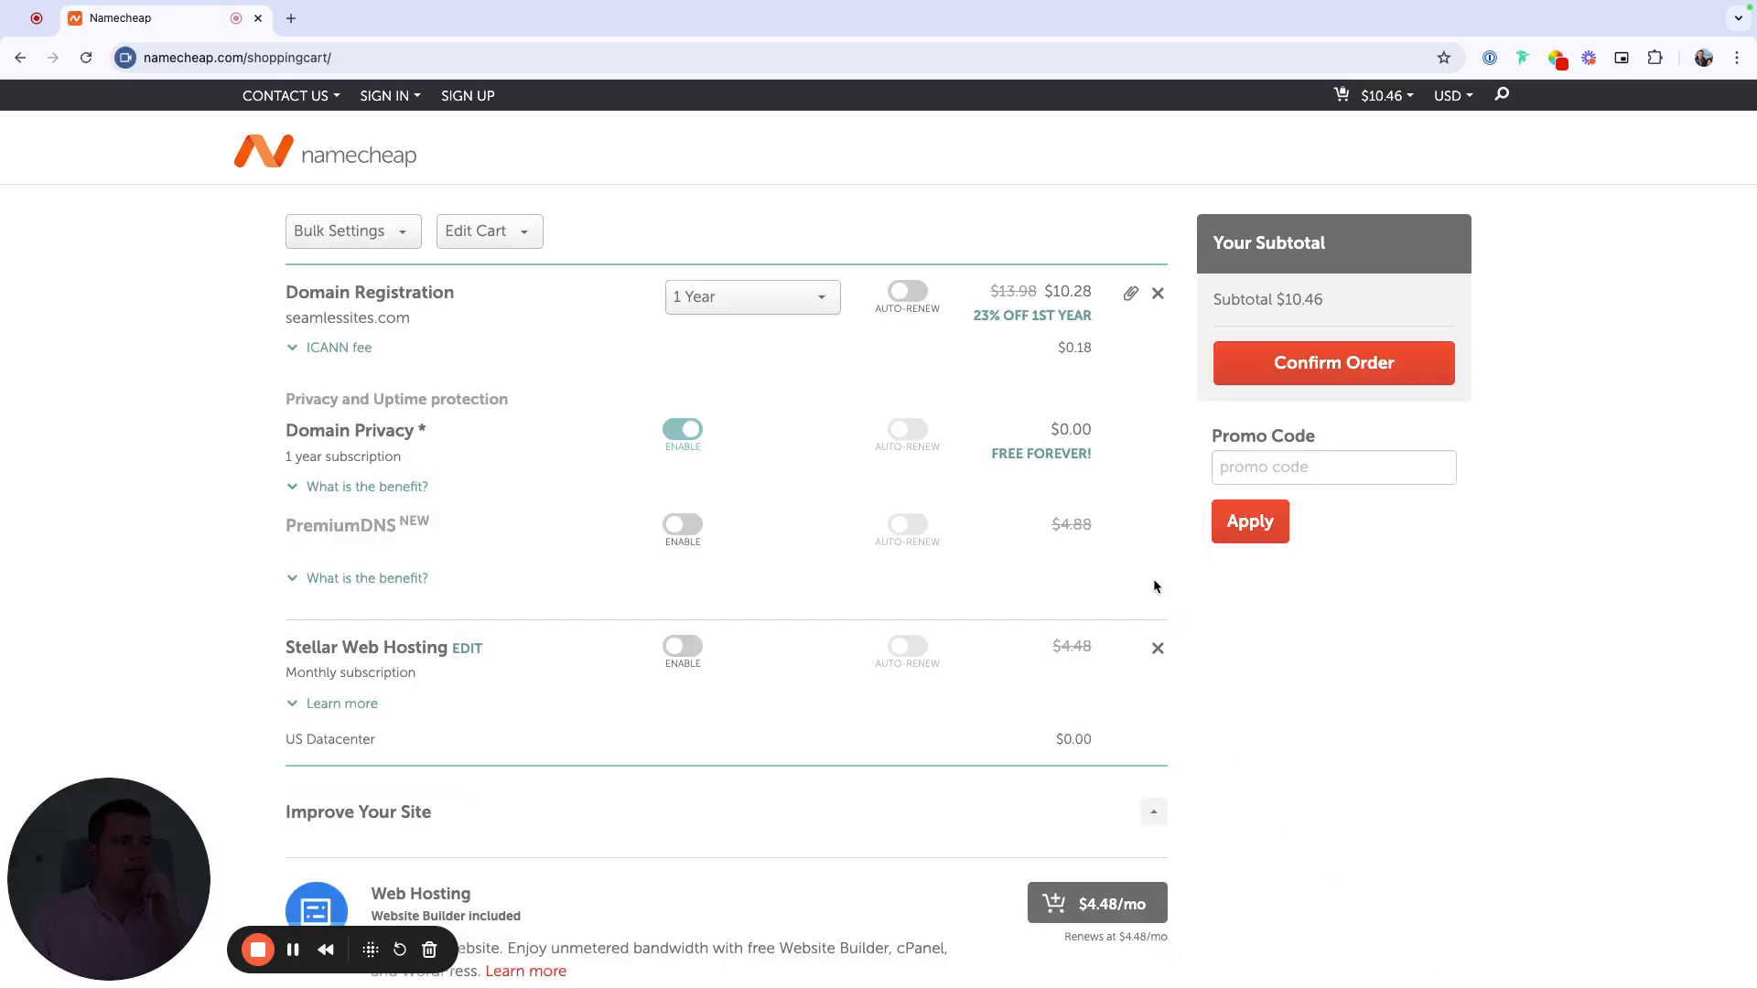
pyautogui.click(20, 57)
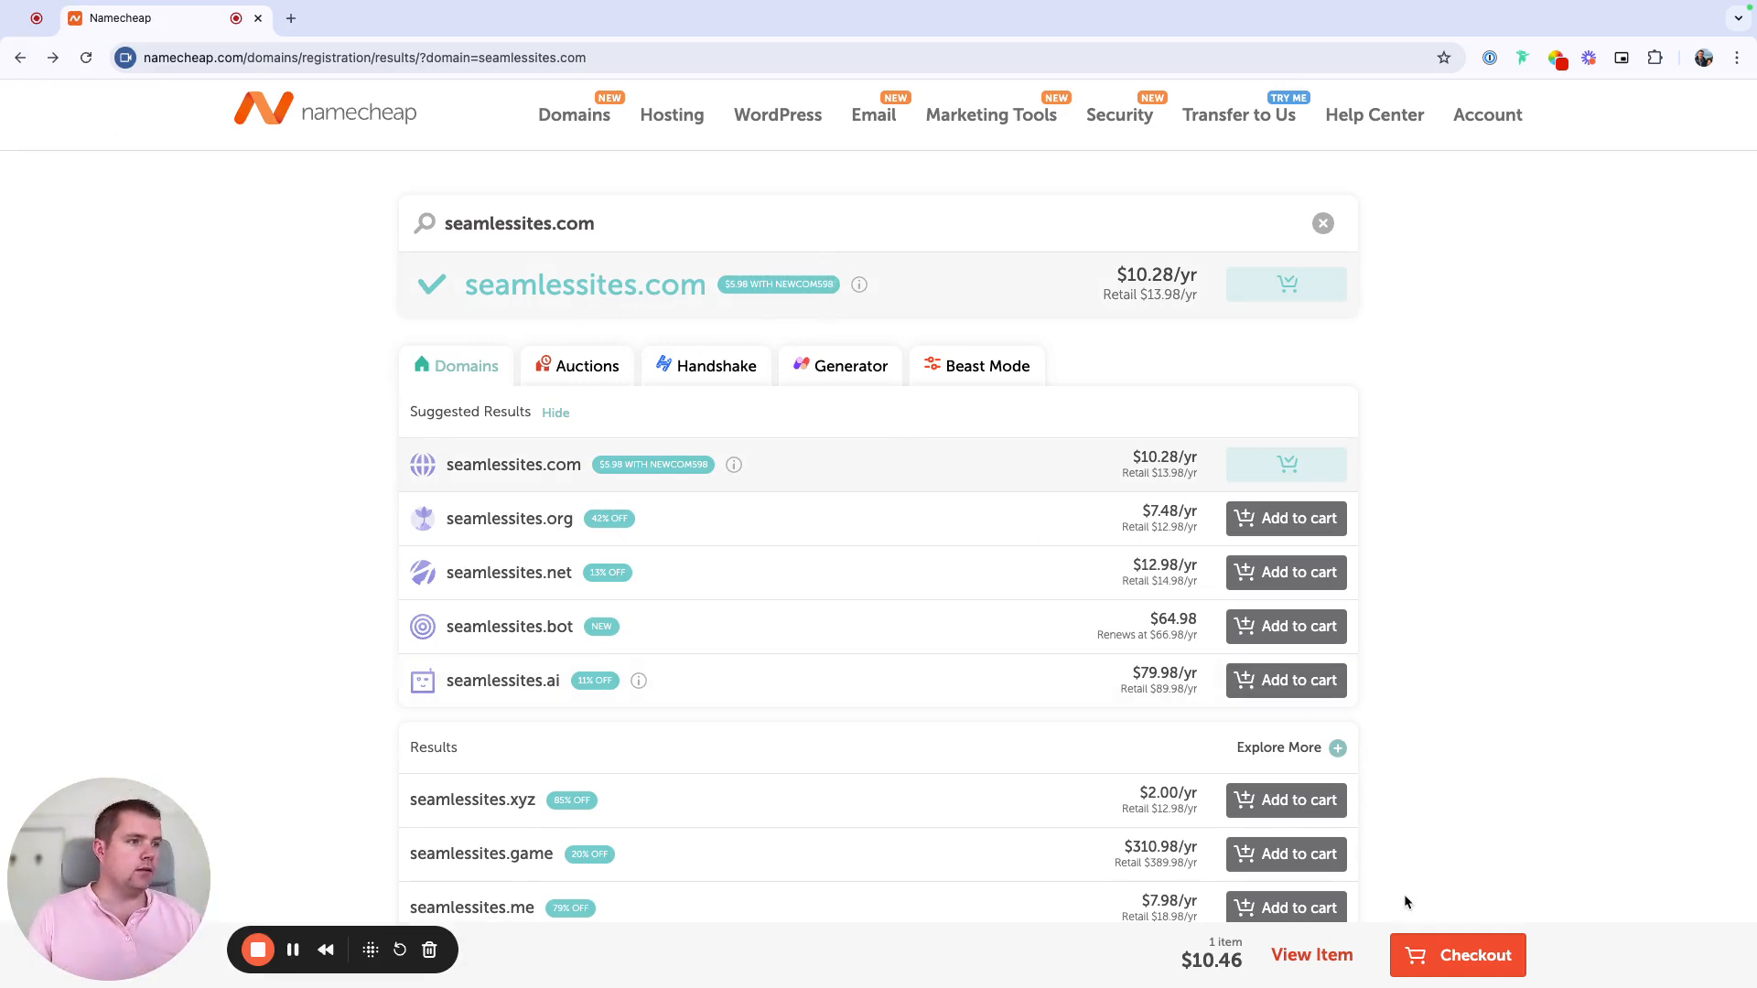
pyautogui.click(1451, 952)
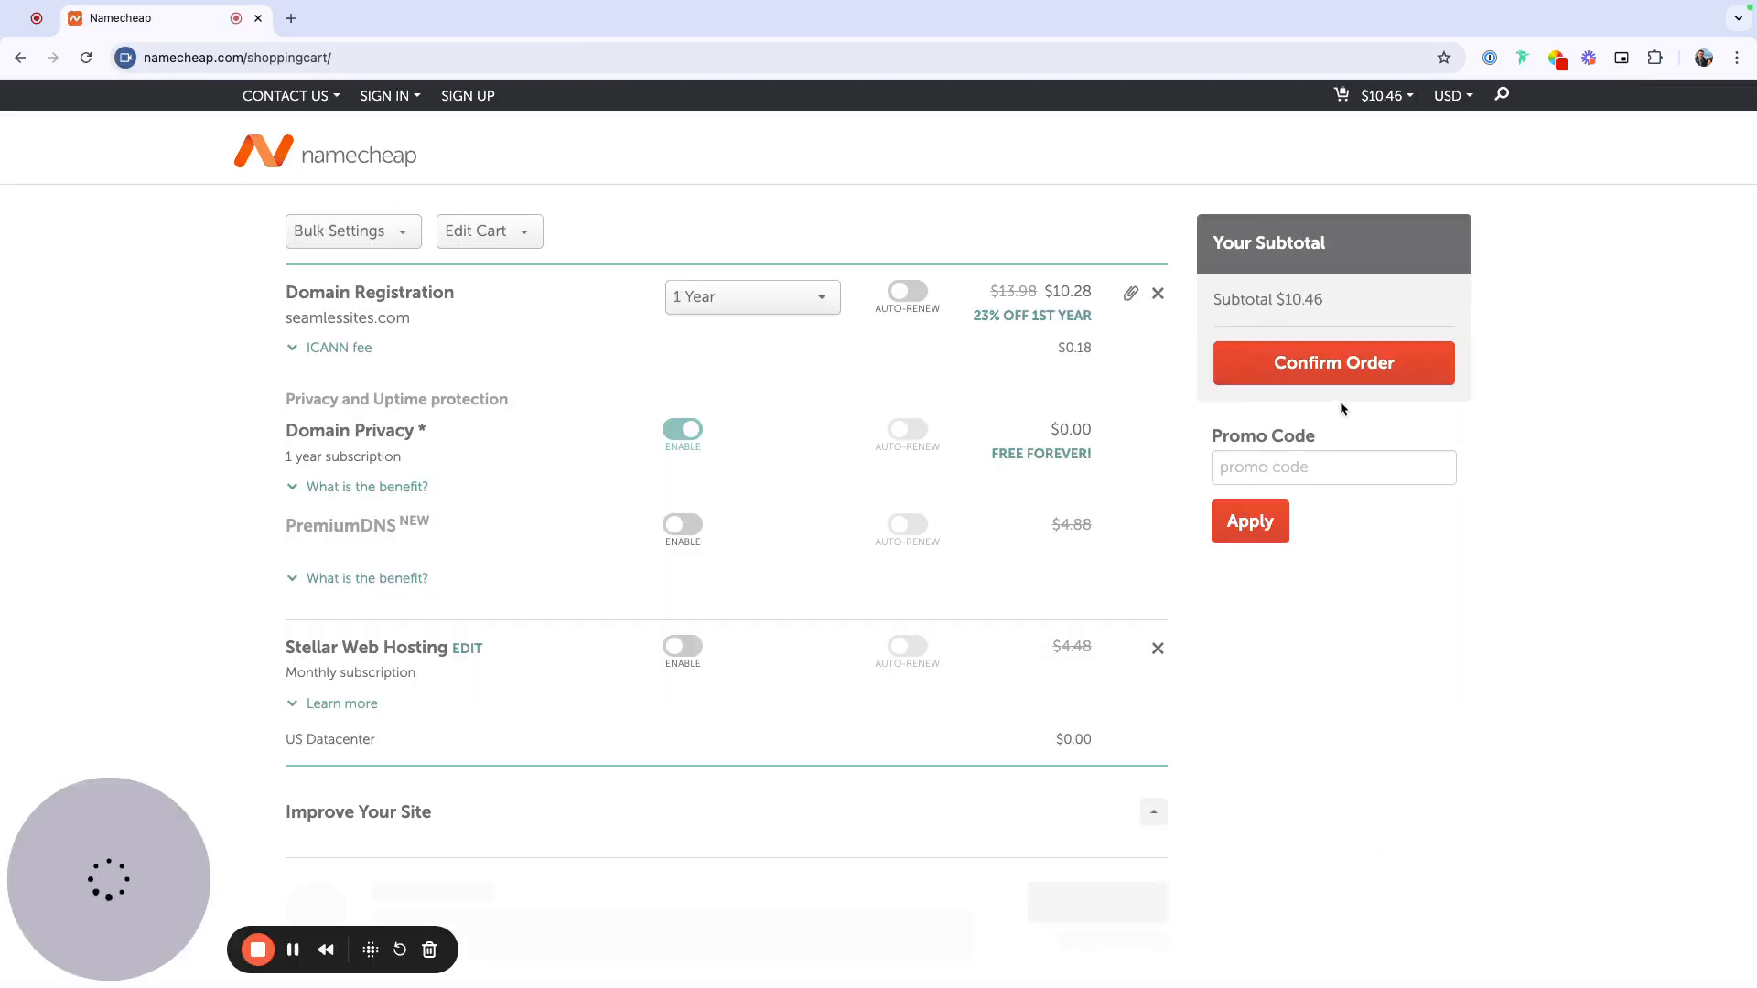
# Step: Try to apply the promo code NEWCOM598 to the cart
pyautogui.click(1292, 469)
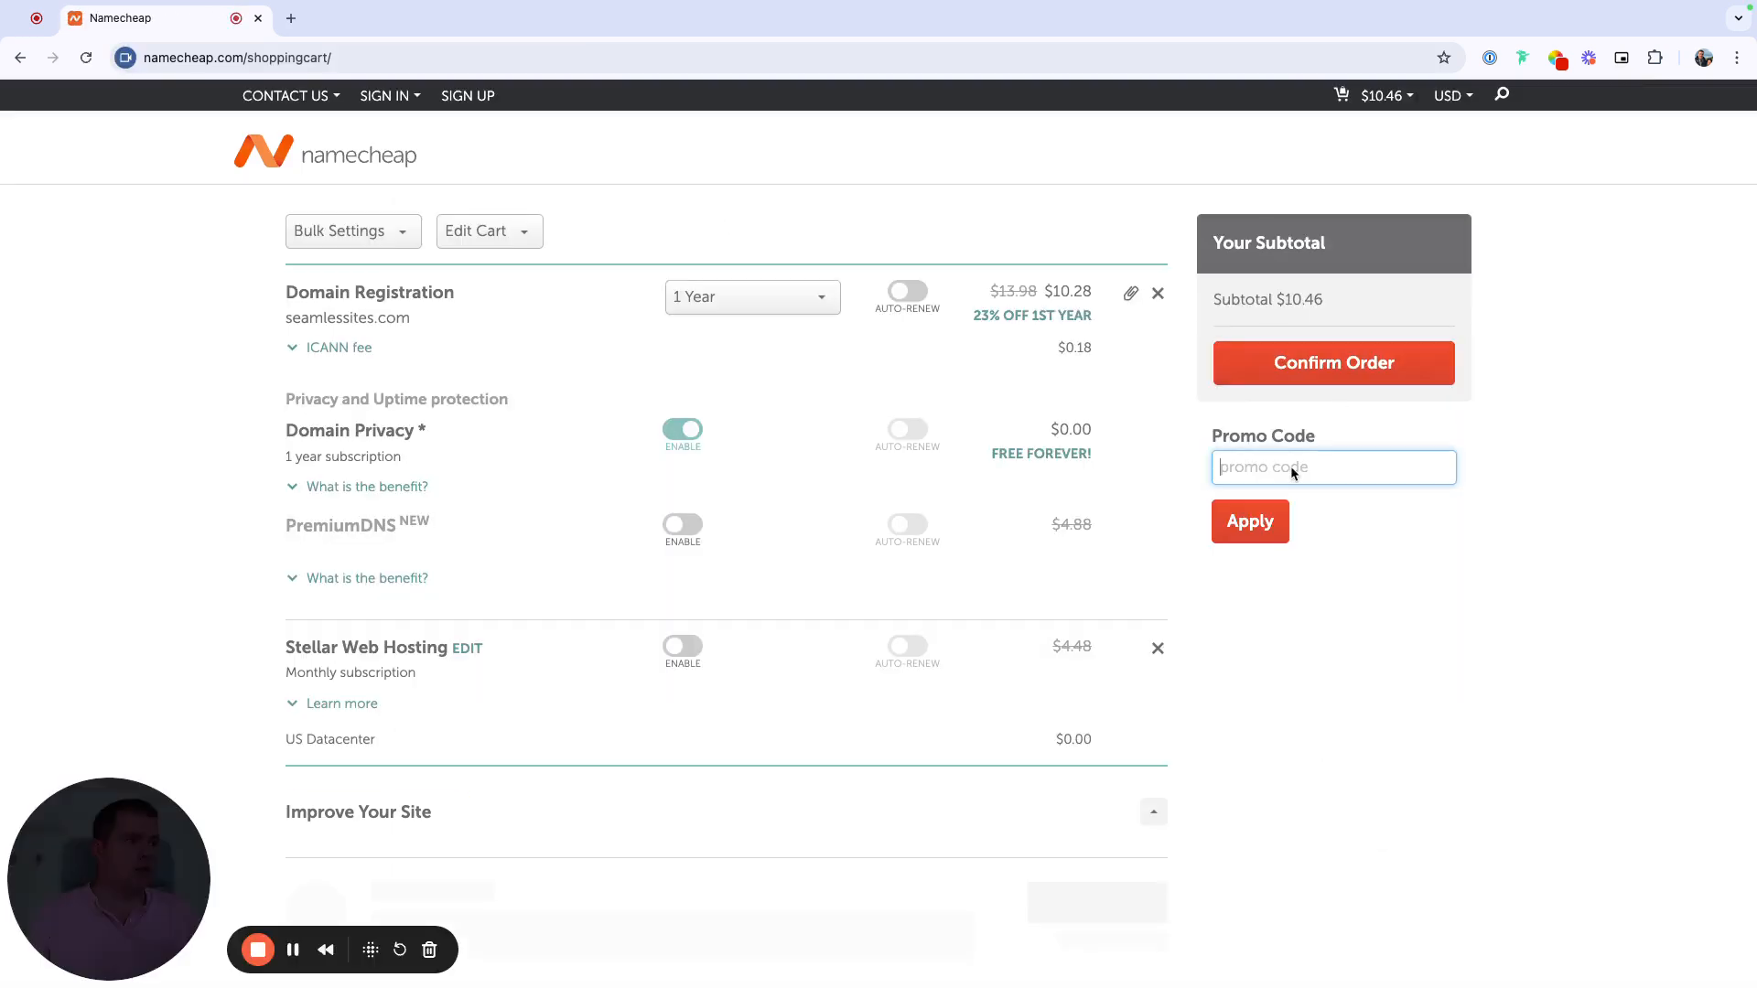
pyautogui.write('NE')
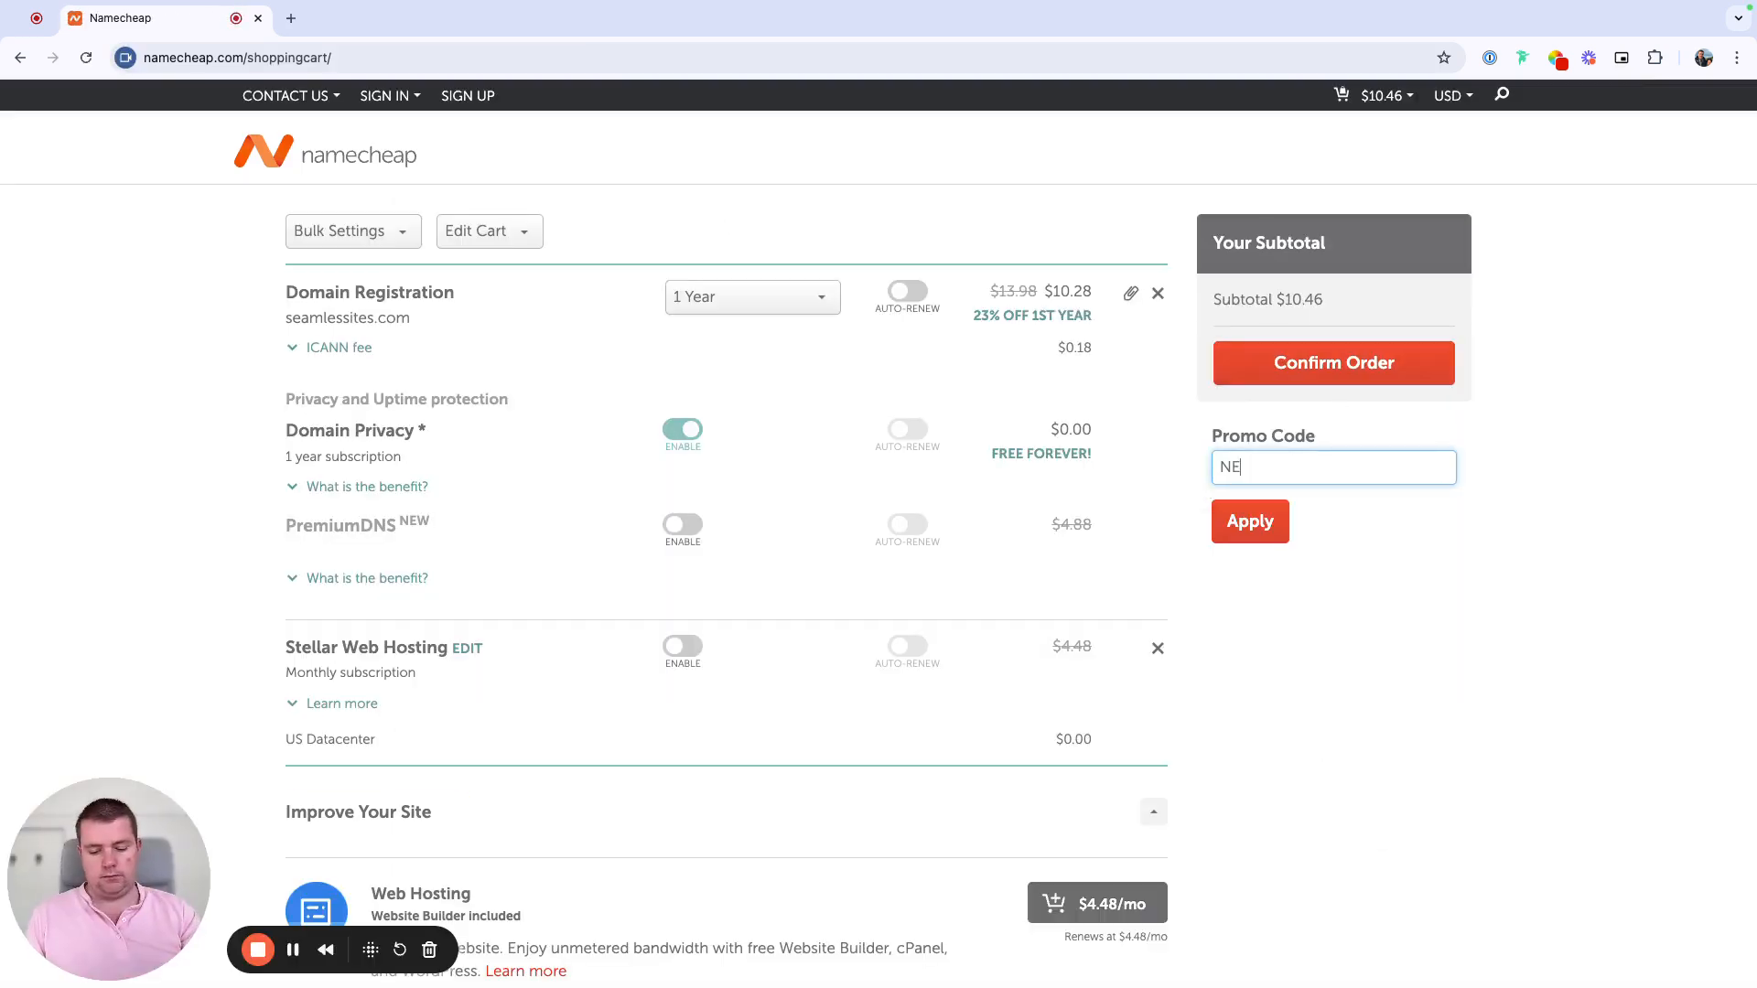
pyautogui.write('WCOM')
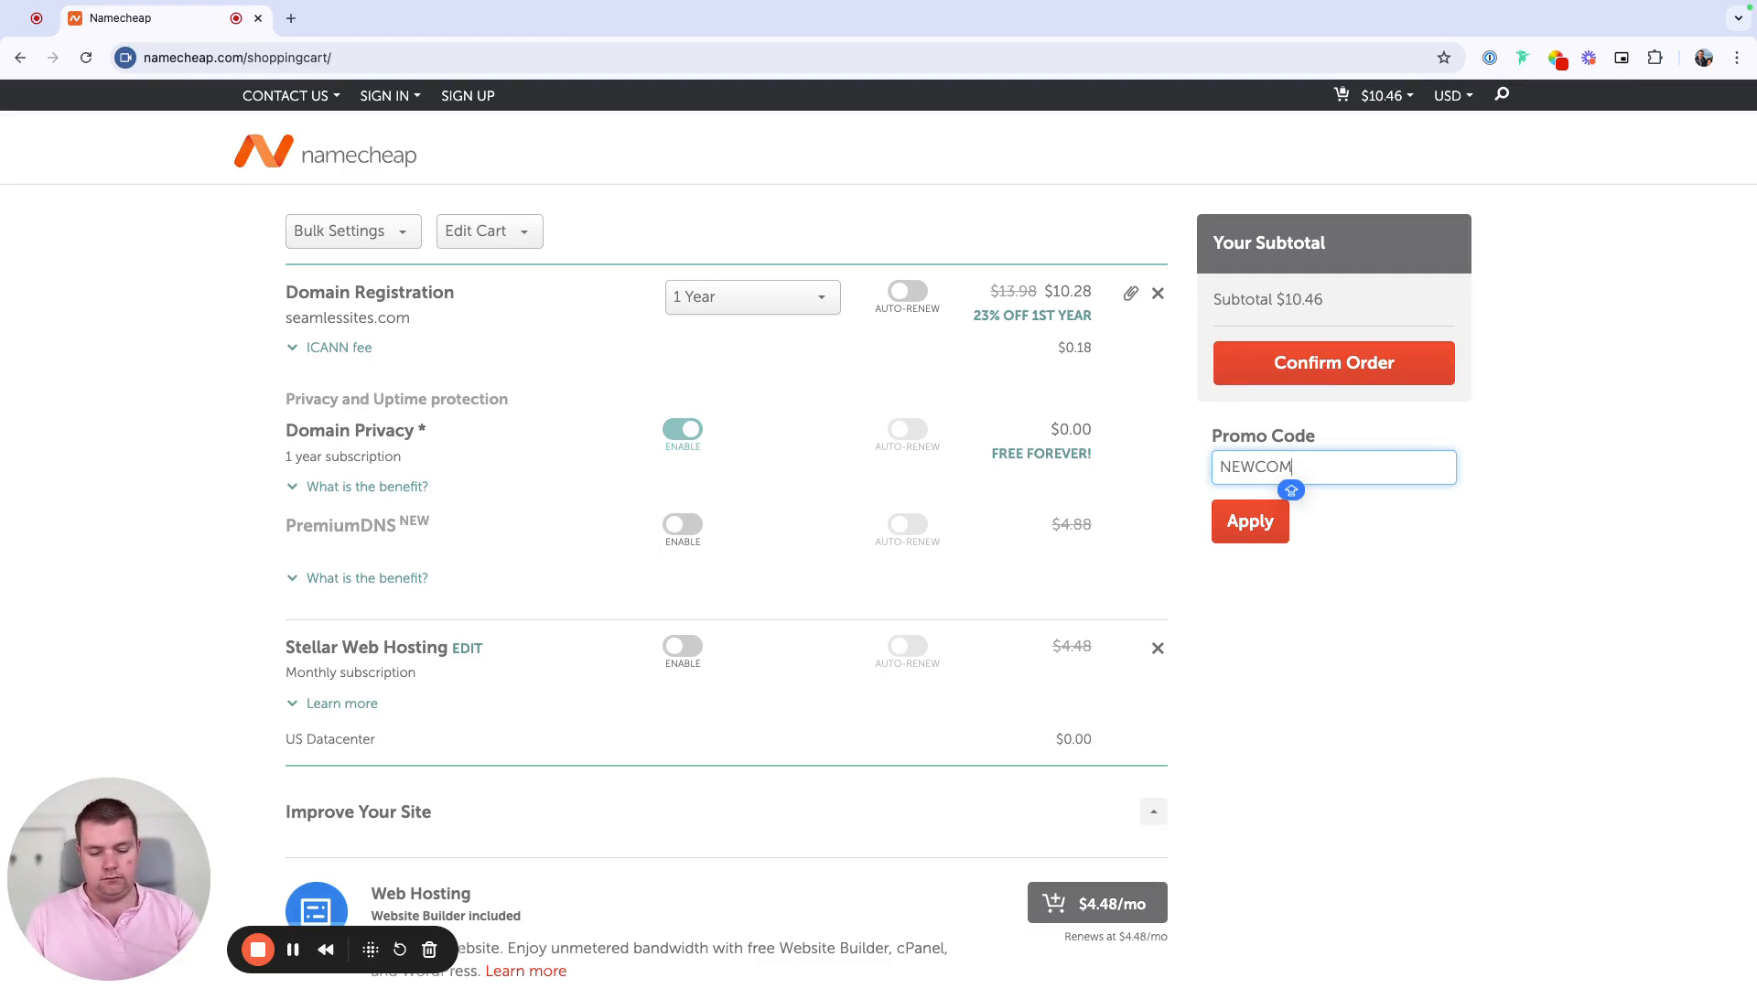
pyautogui.write('598')
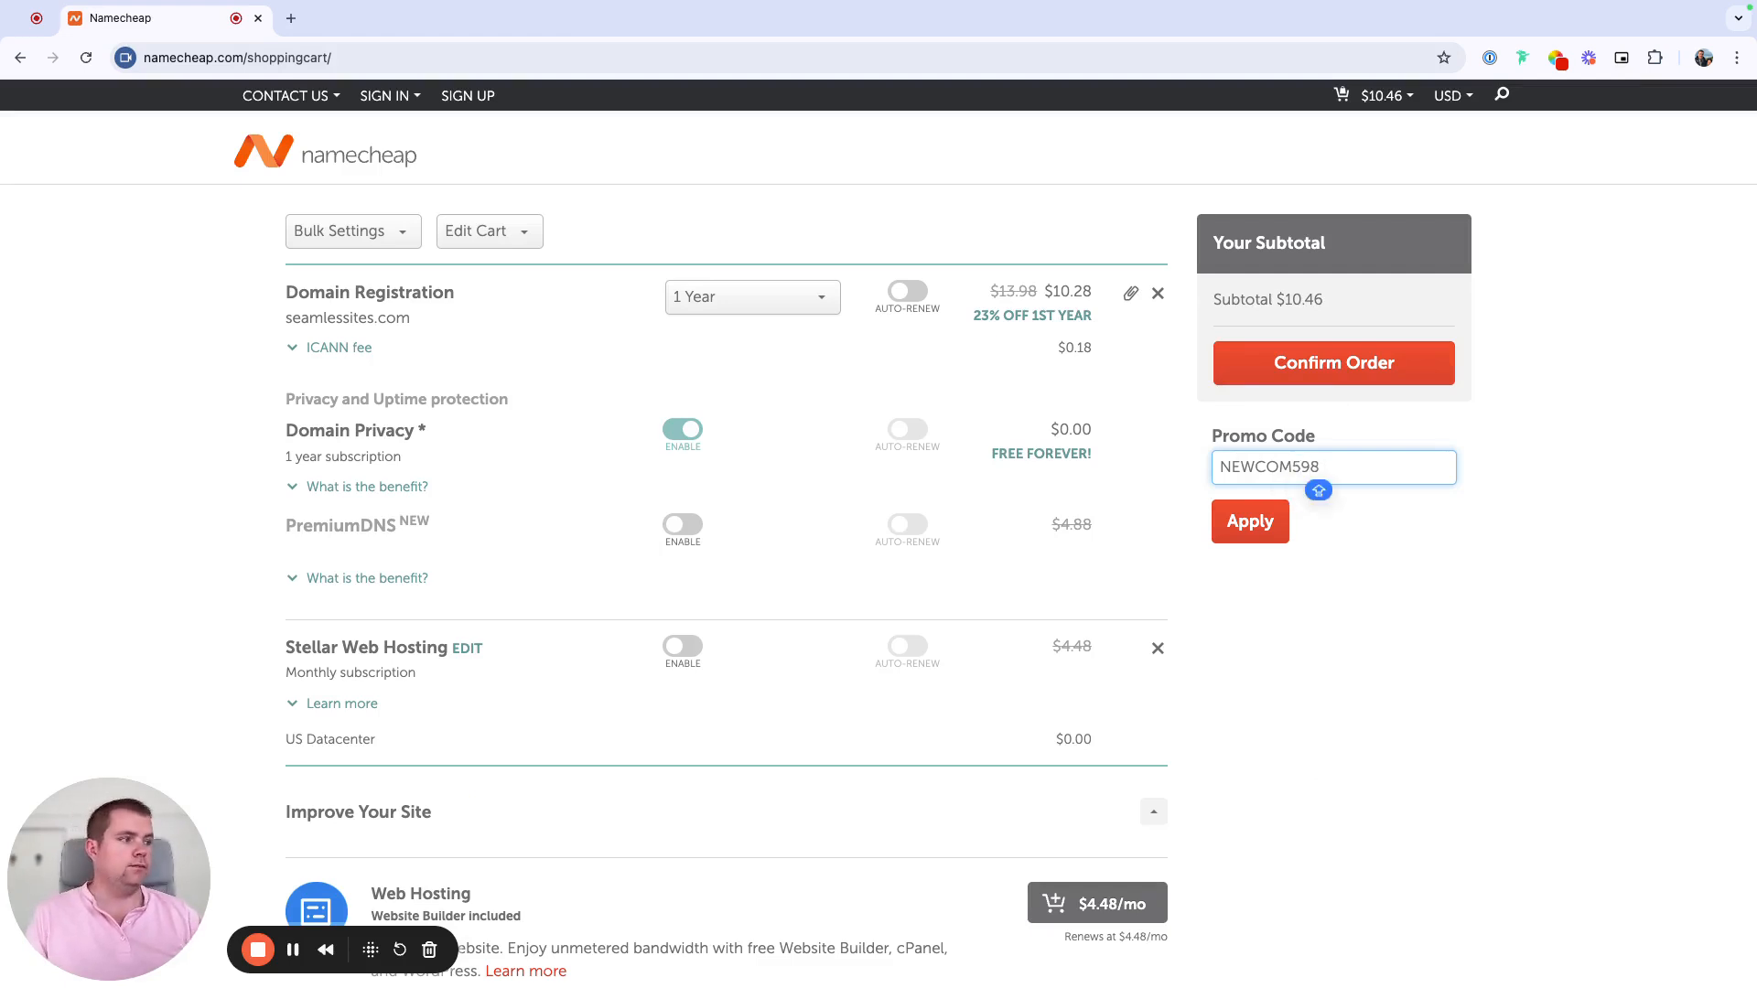
pyautogui.click(1247, 530)
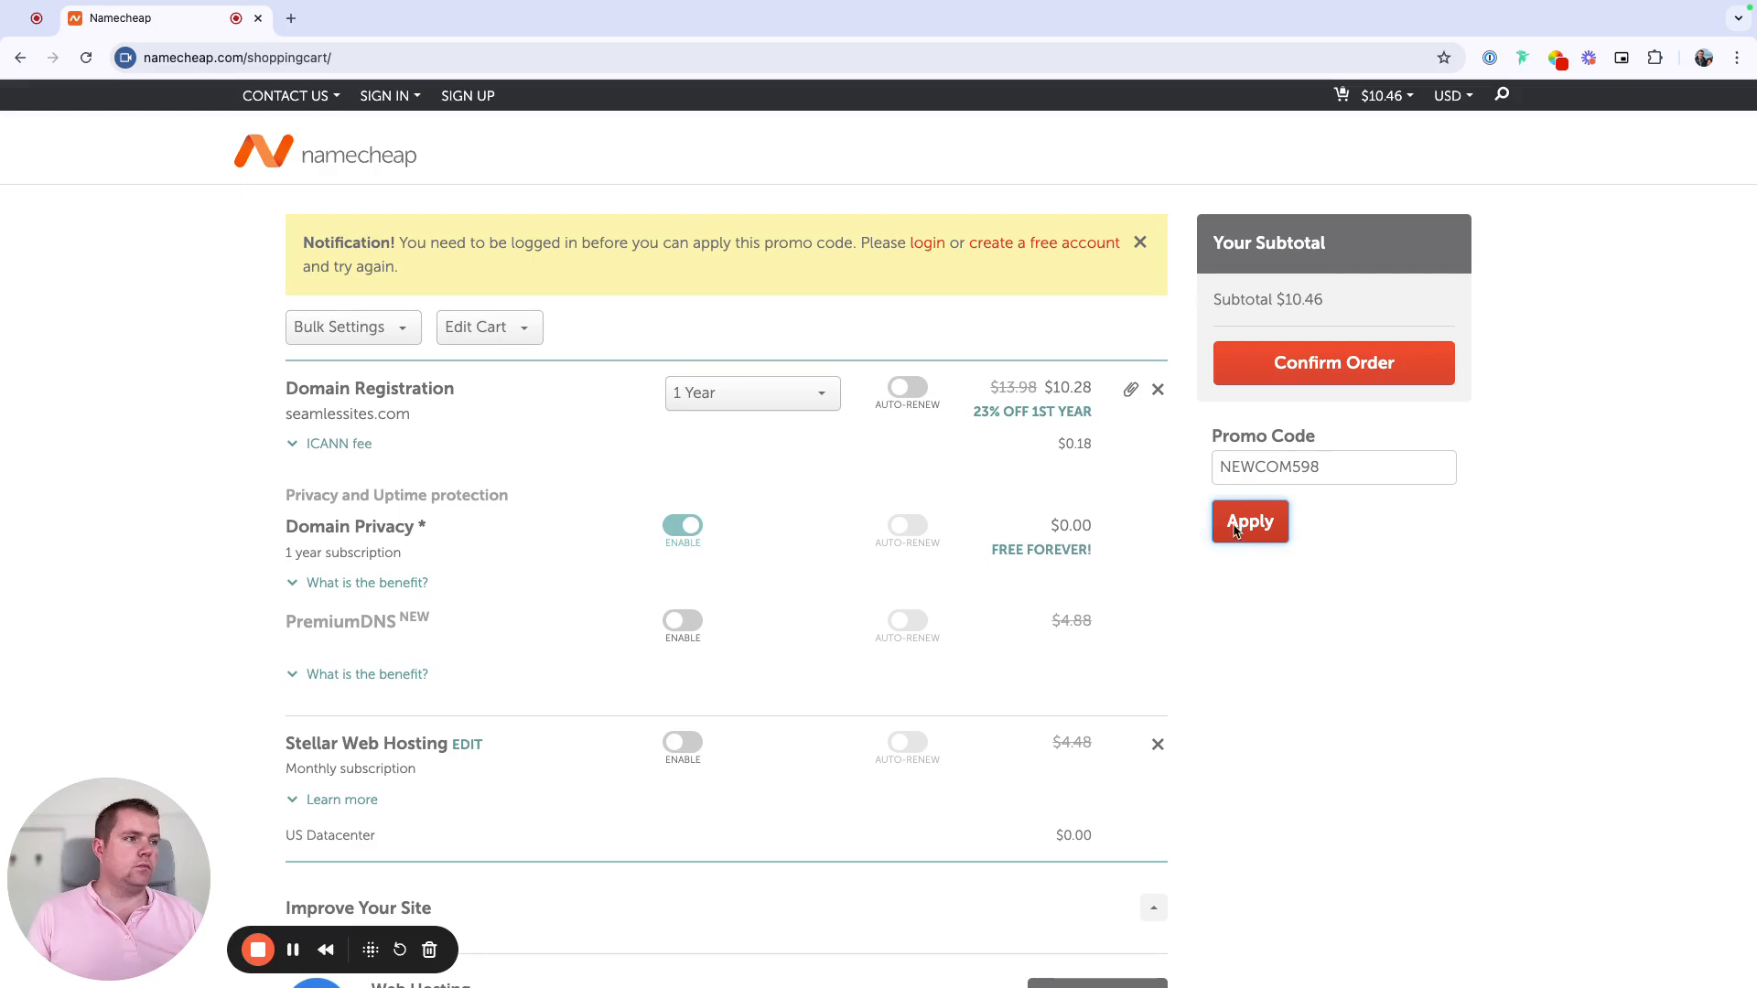
# Step: Open the free account sign-up form, dismiss the password manager notice, and create the account with the filled-in details
pyautogui.click(1082, 249)
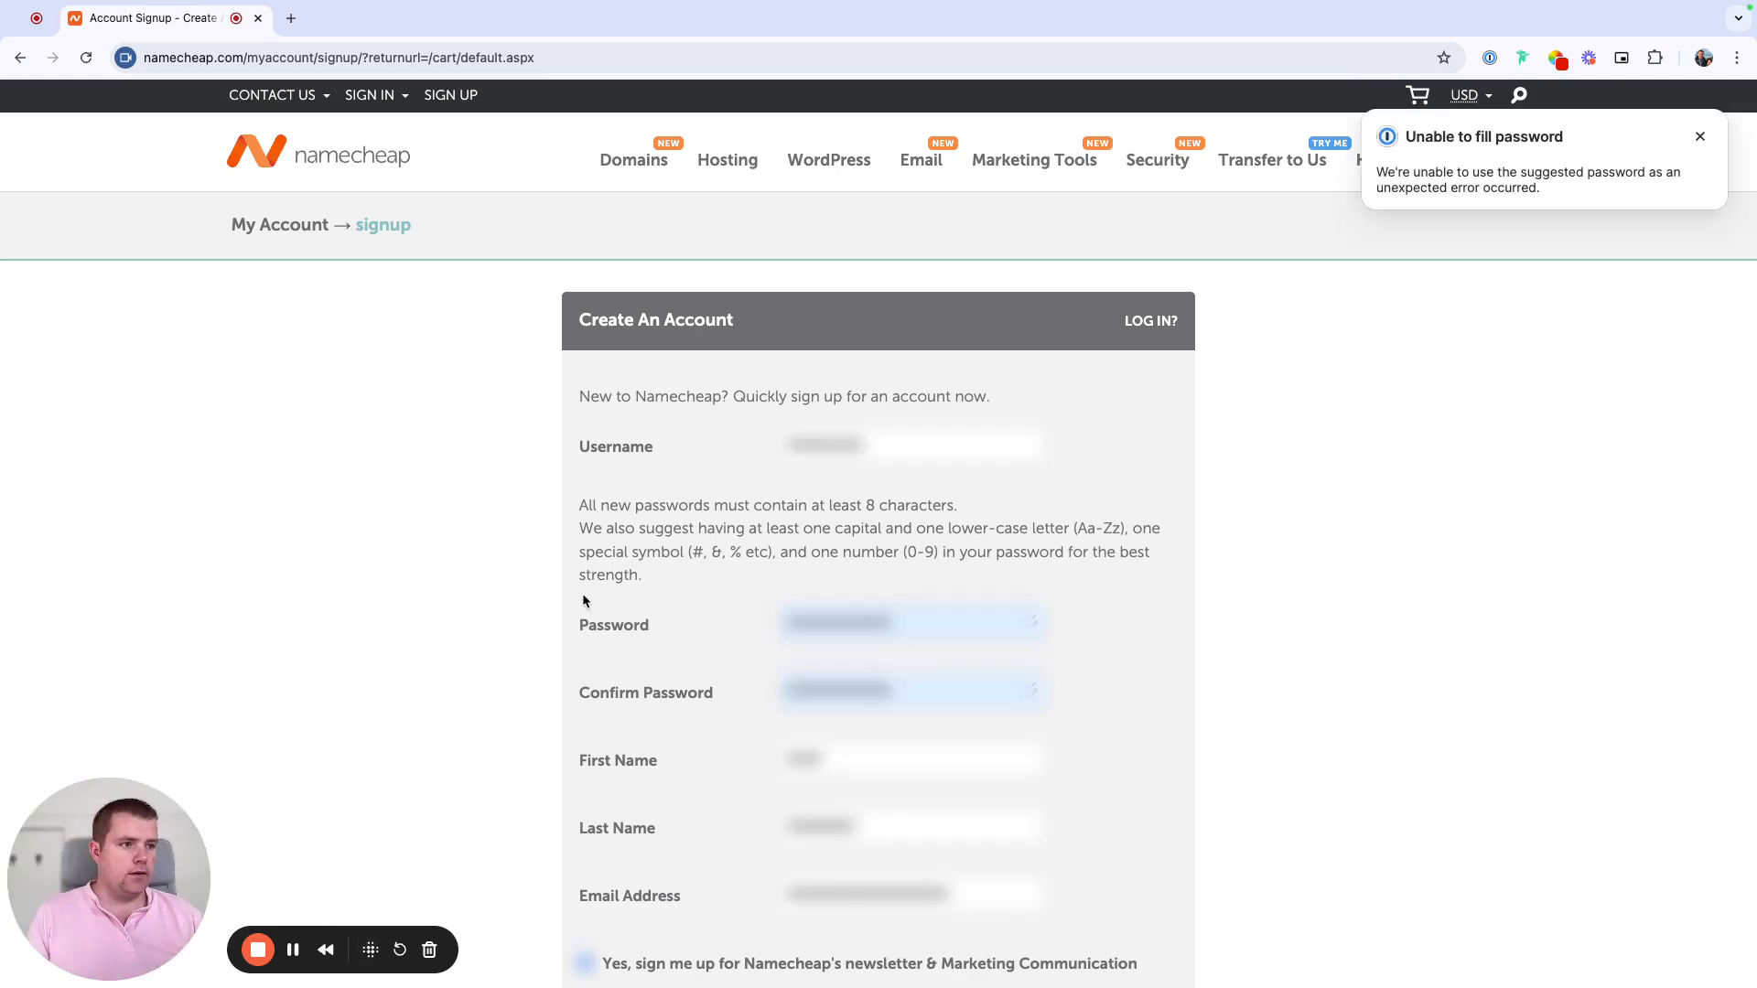
pyautogui.scroll(-1, 705, 503)
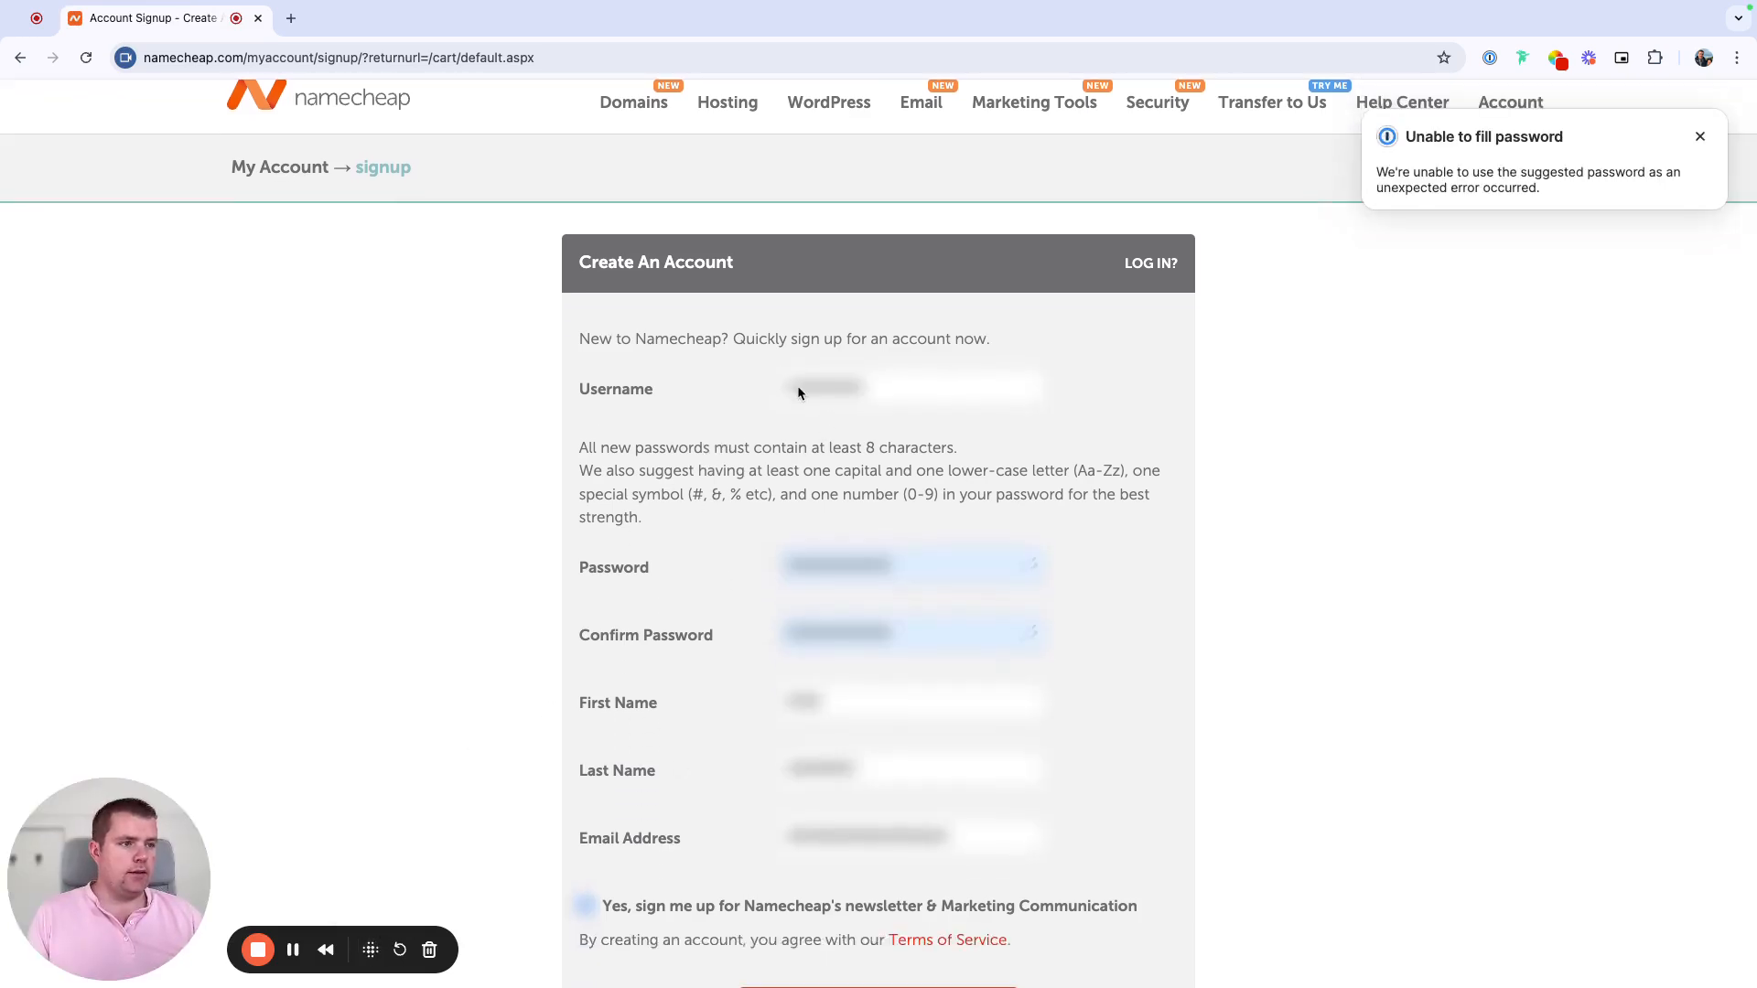
pyautogui.scroll(-1, 798, 389)
pyautogui.scroll(-1, 798, 386)
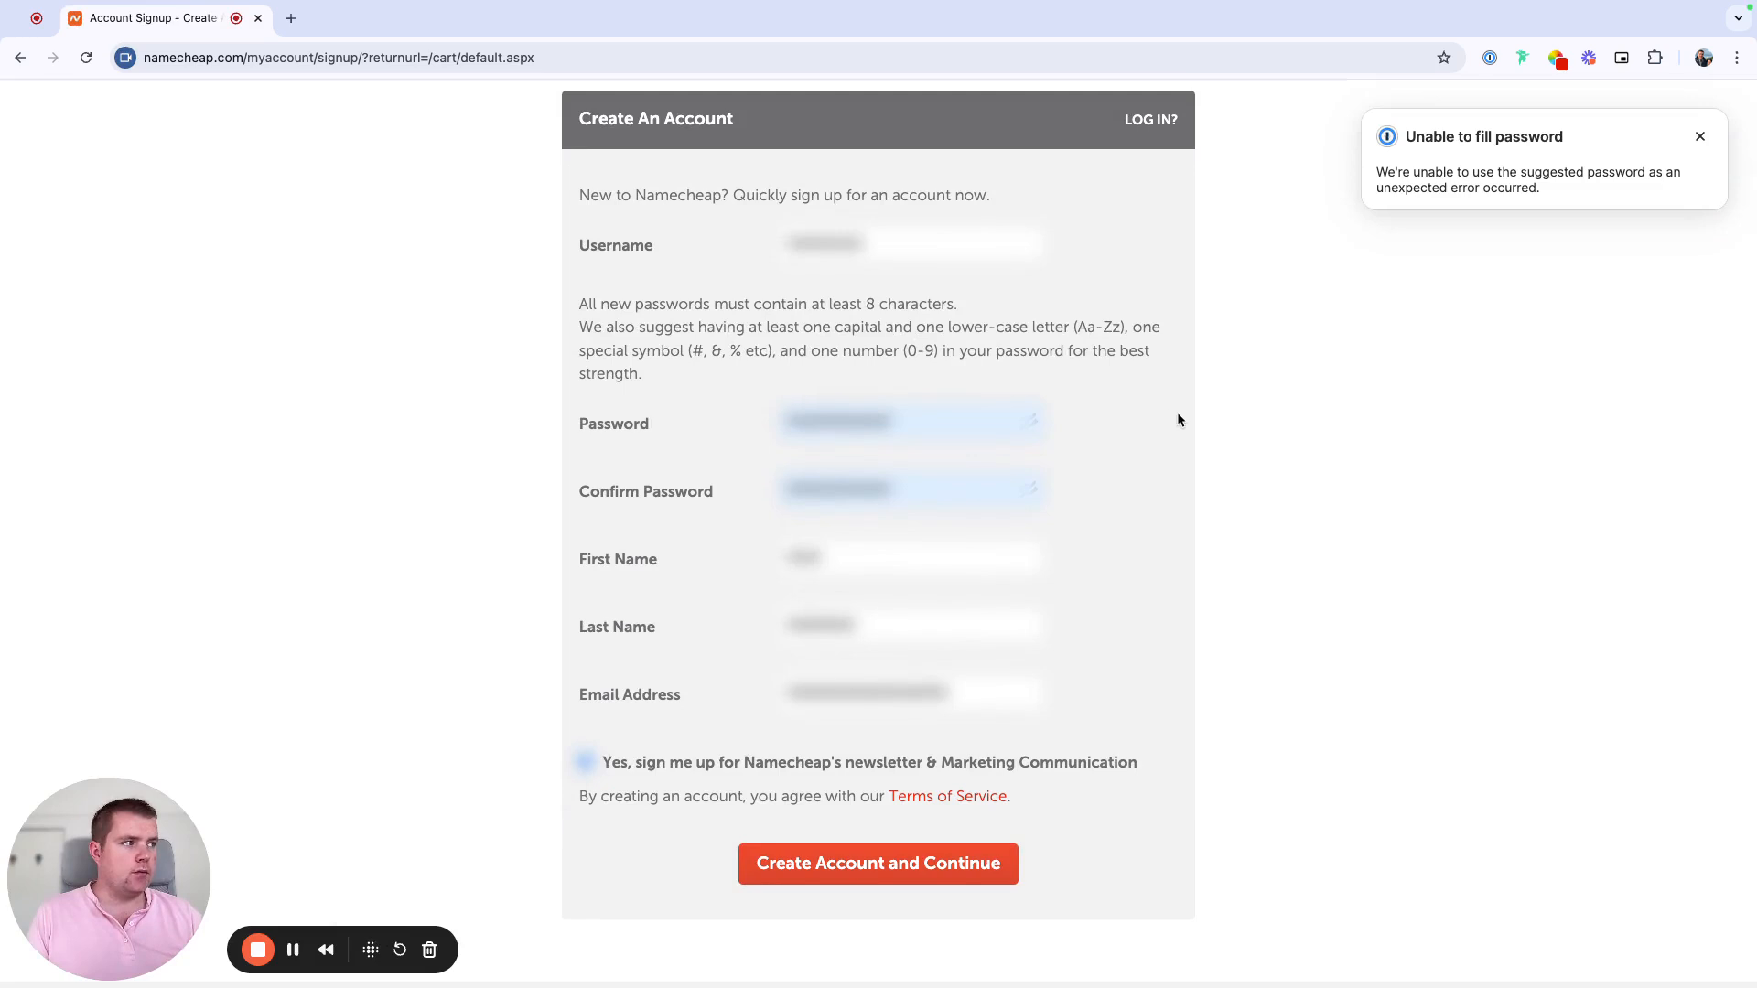
pyautogui.click(1700, 136)
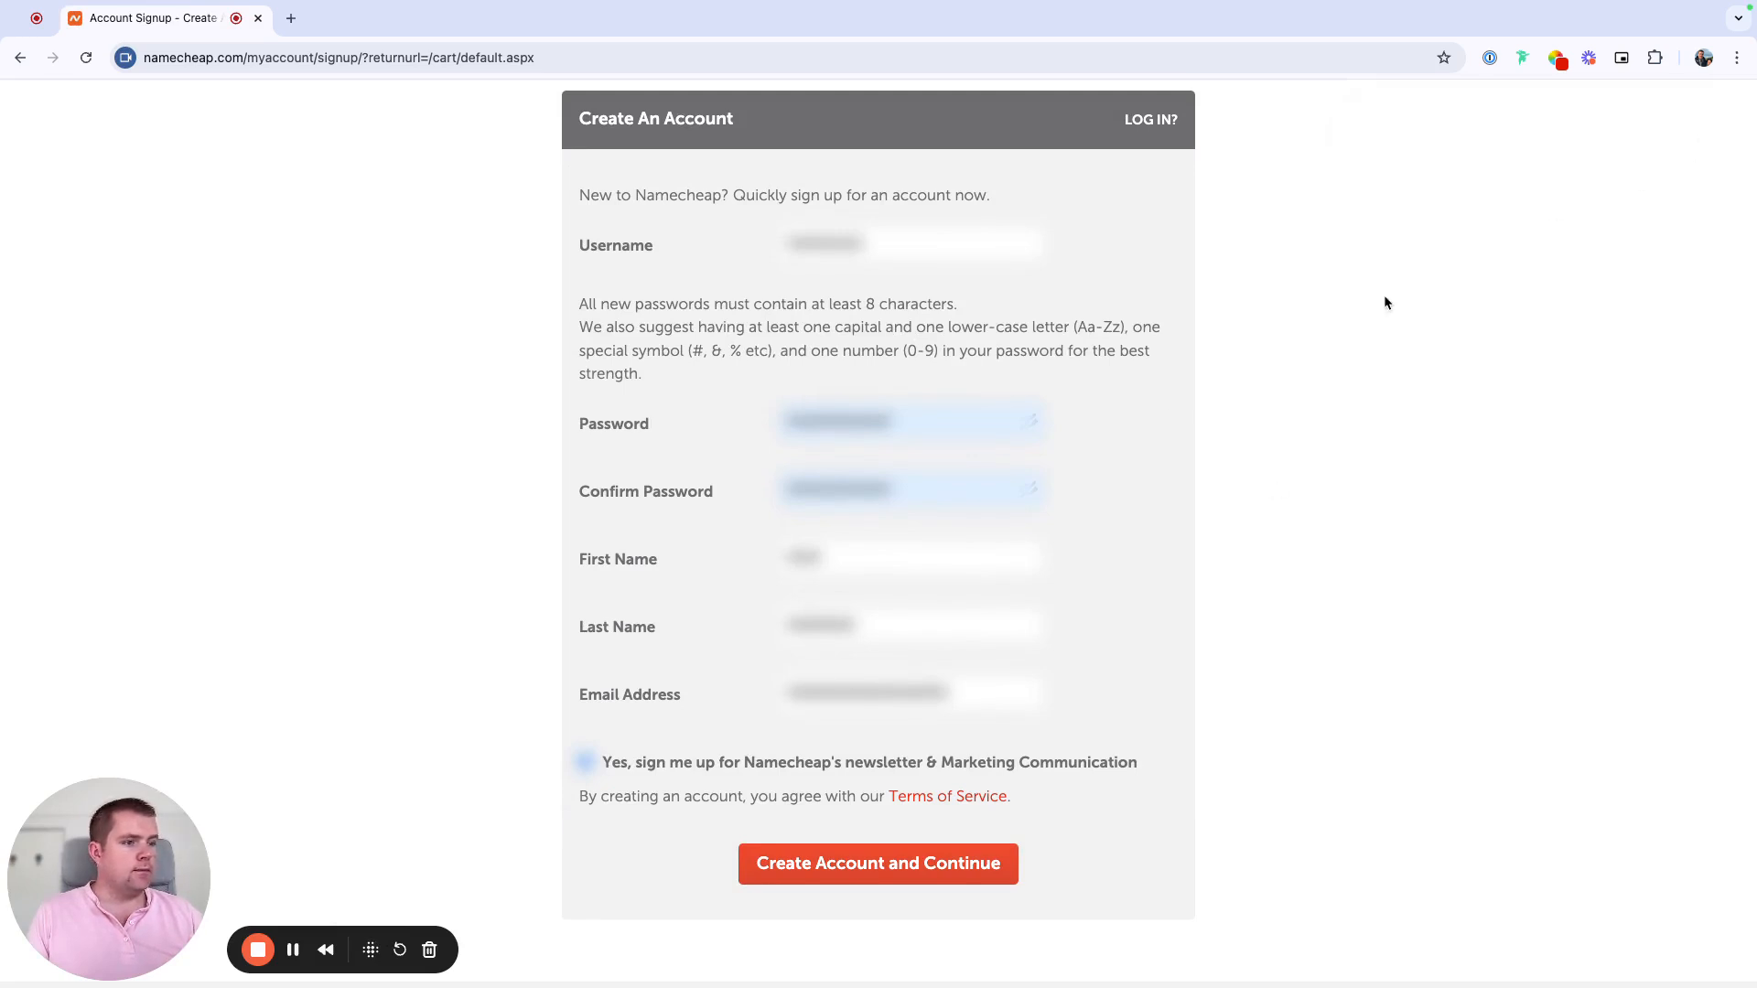
pyautogui.scroll(-1, 948, 492)
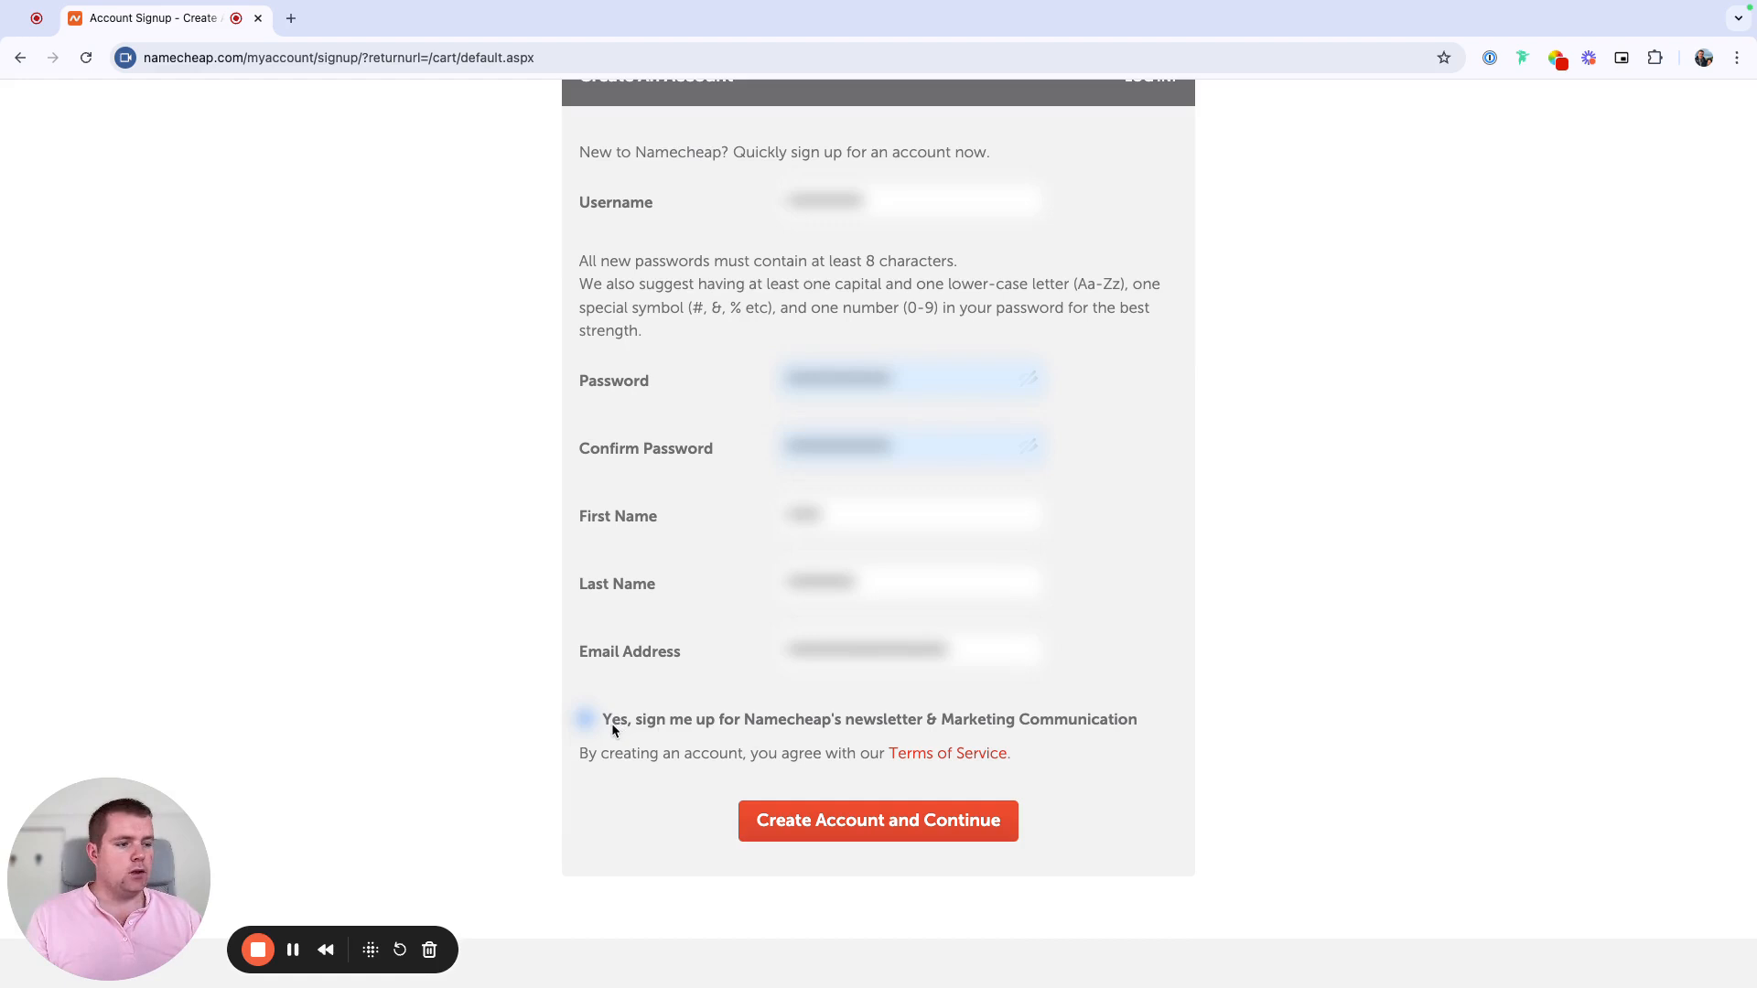
pyautogui.click(811, 840)
pyautogui.click(293, 950)
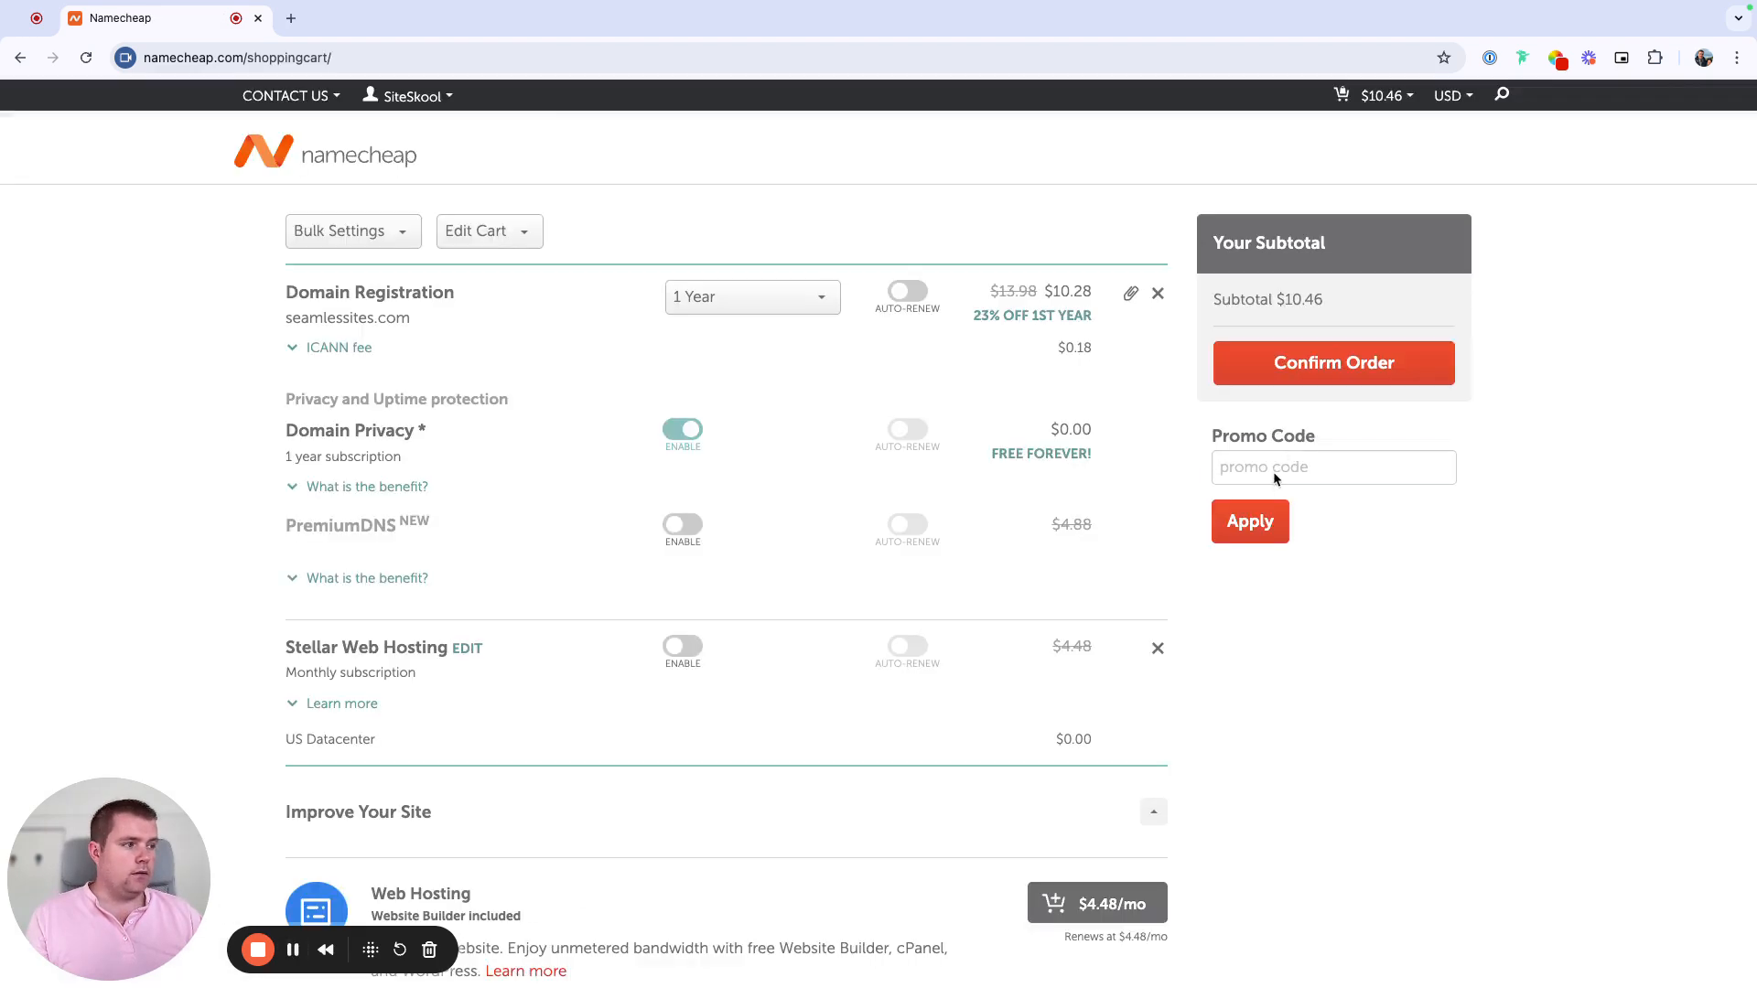
# Step: Apply the promo code NEWCOM598 to the cart while signed in
pyautogui.click(1273, 477)
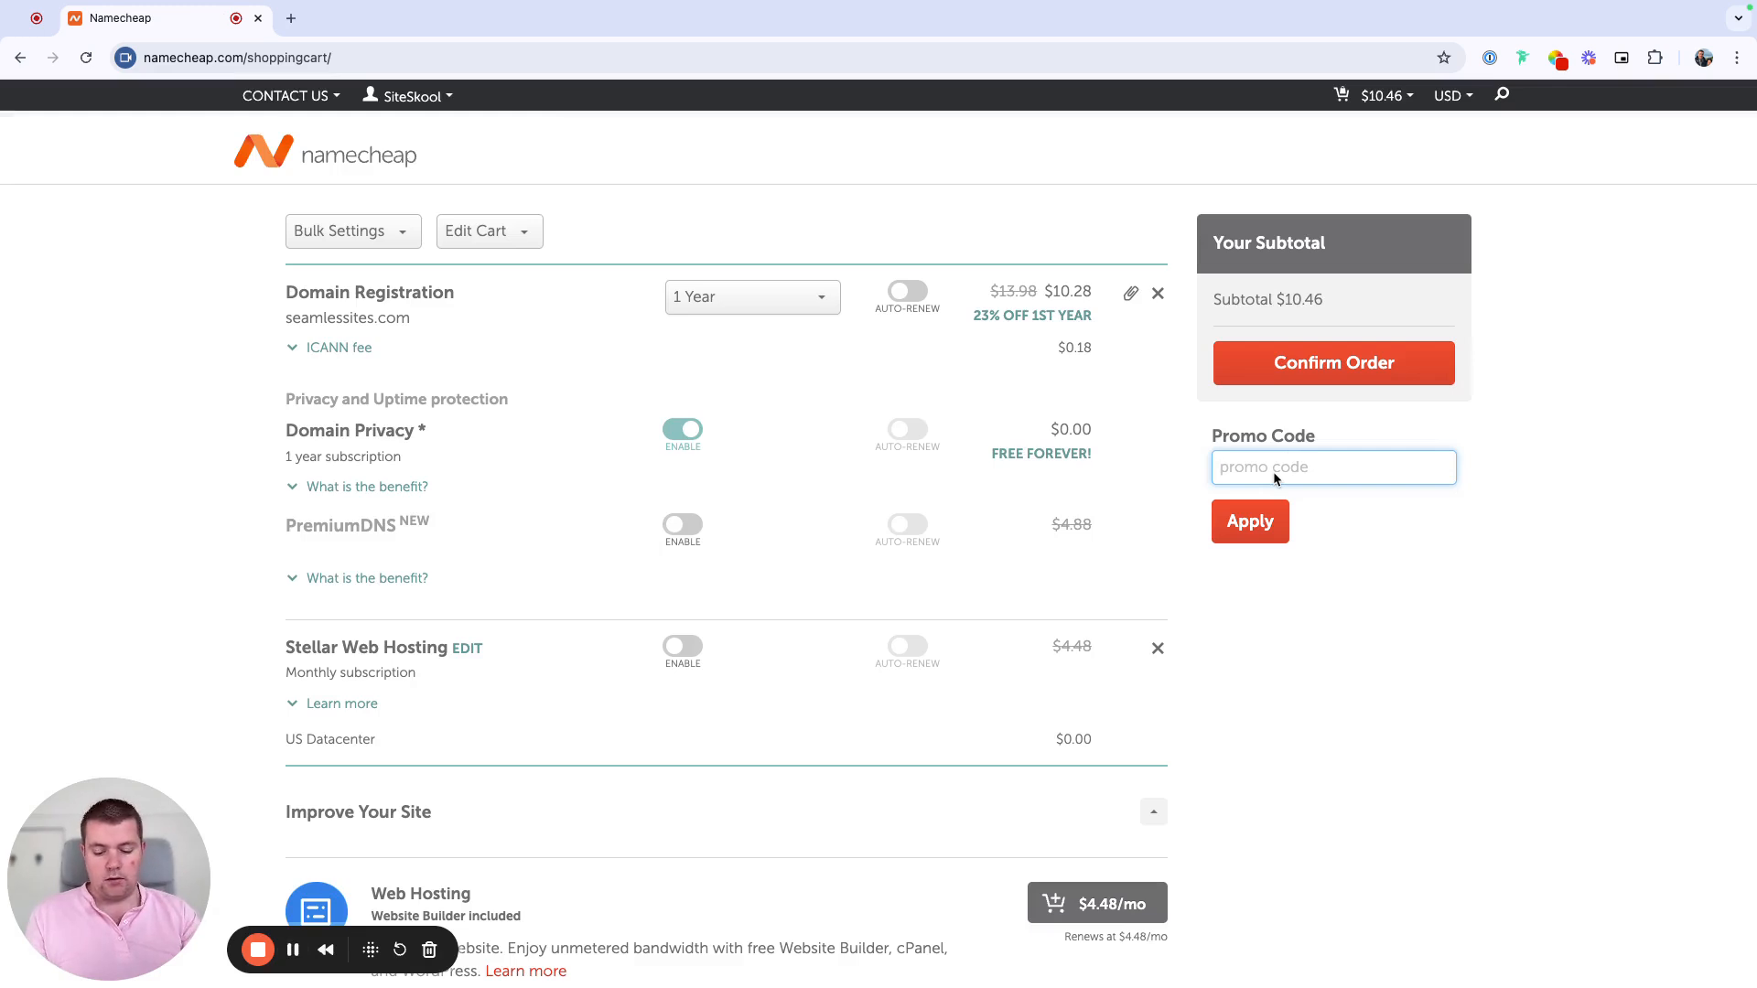
pyautogui.write('NEWCOM')
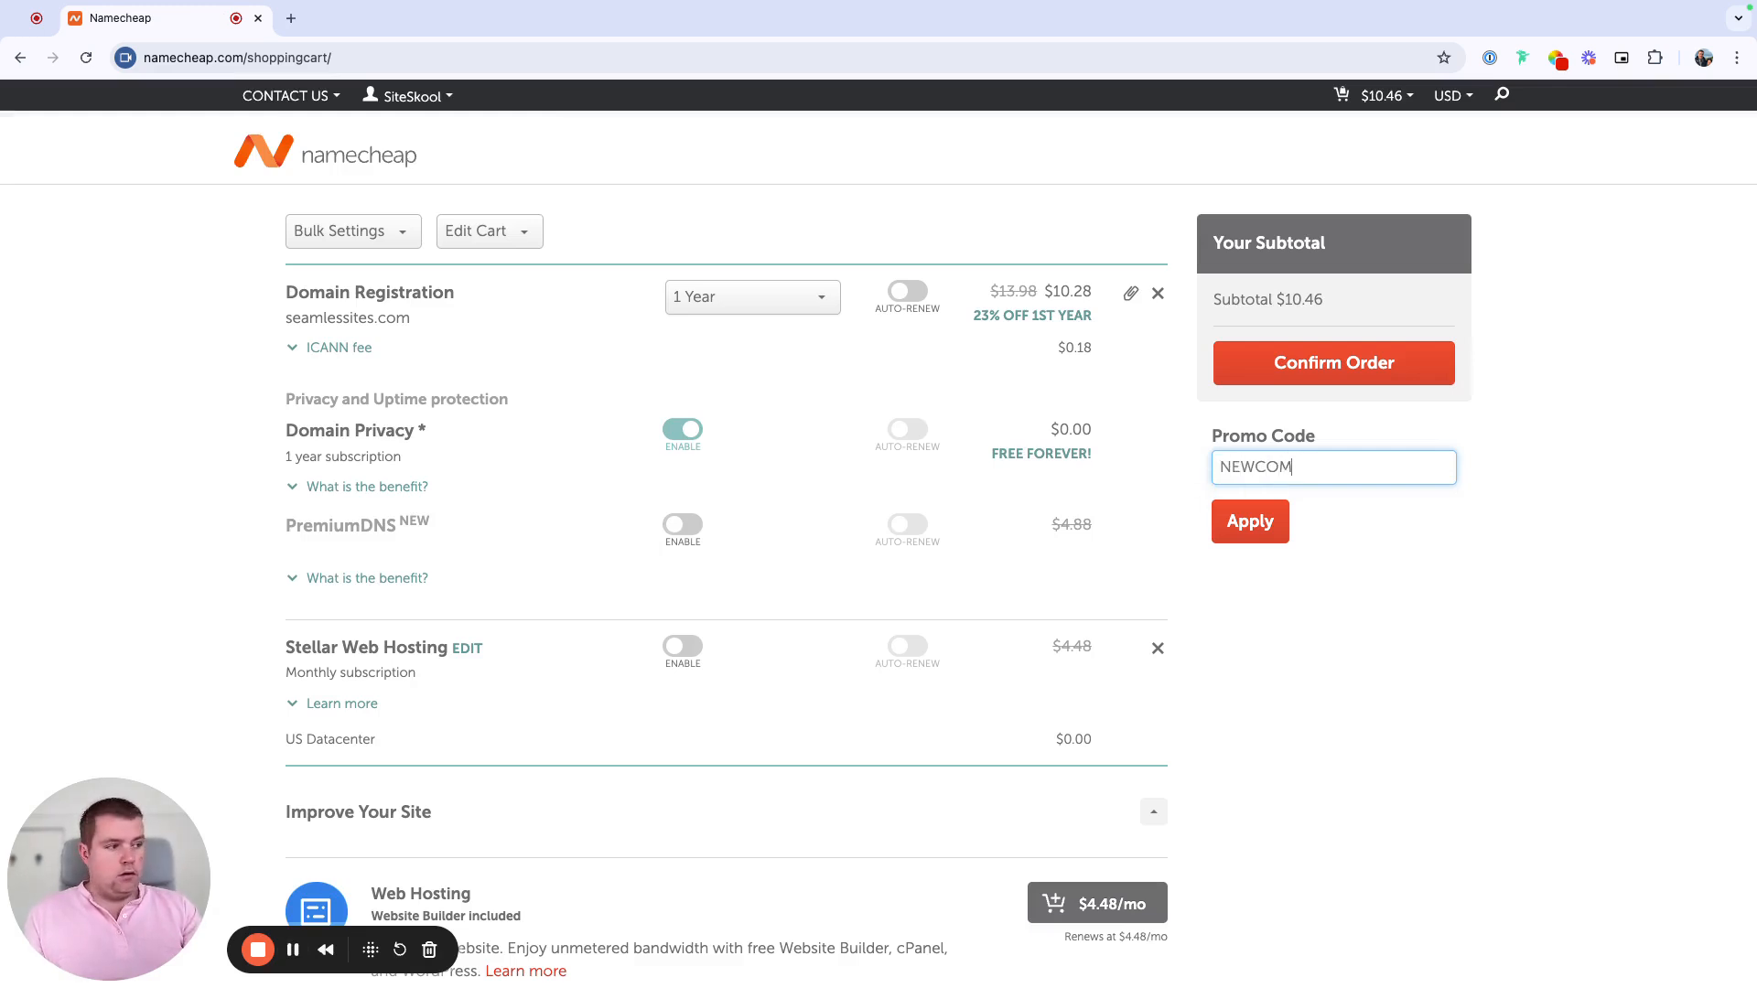
pyautogui.press('capslock')
pyautogui.write('598')
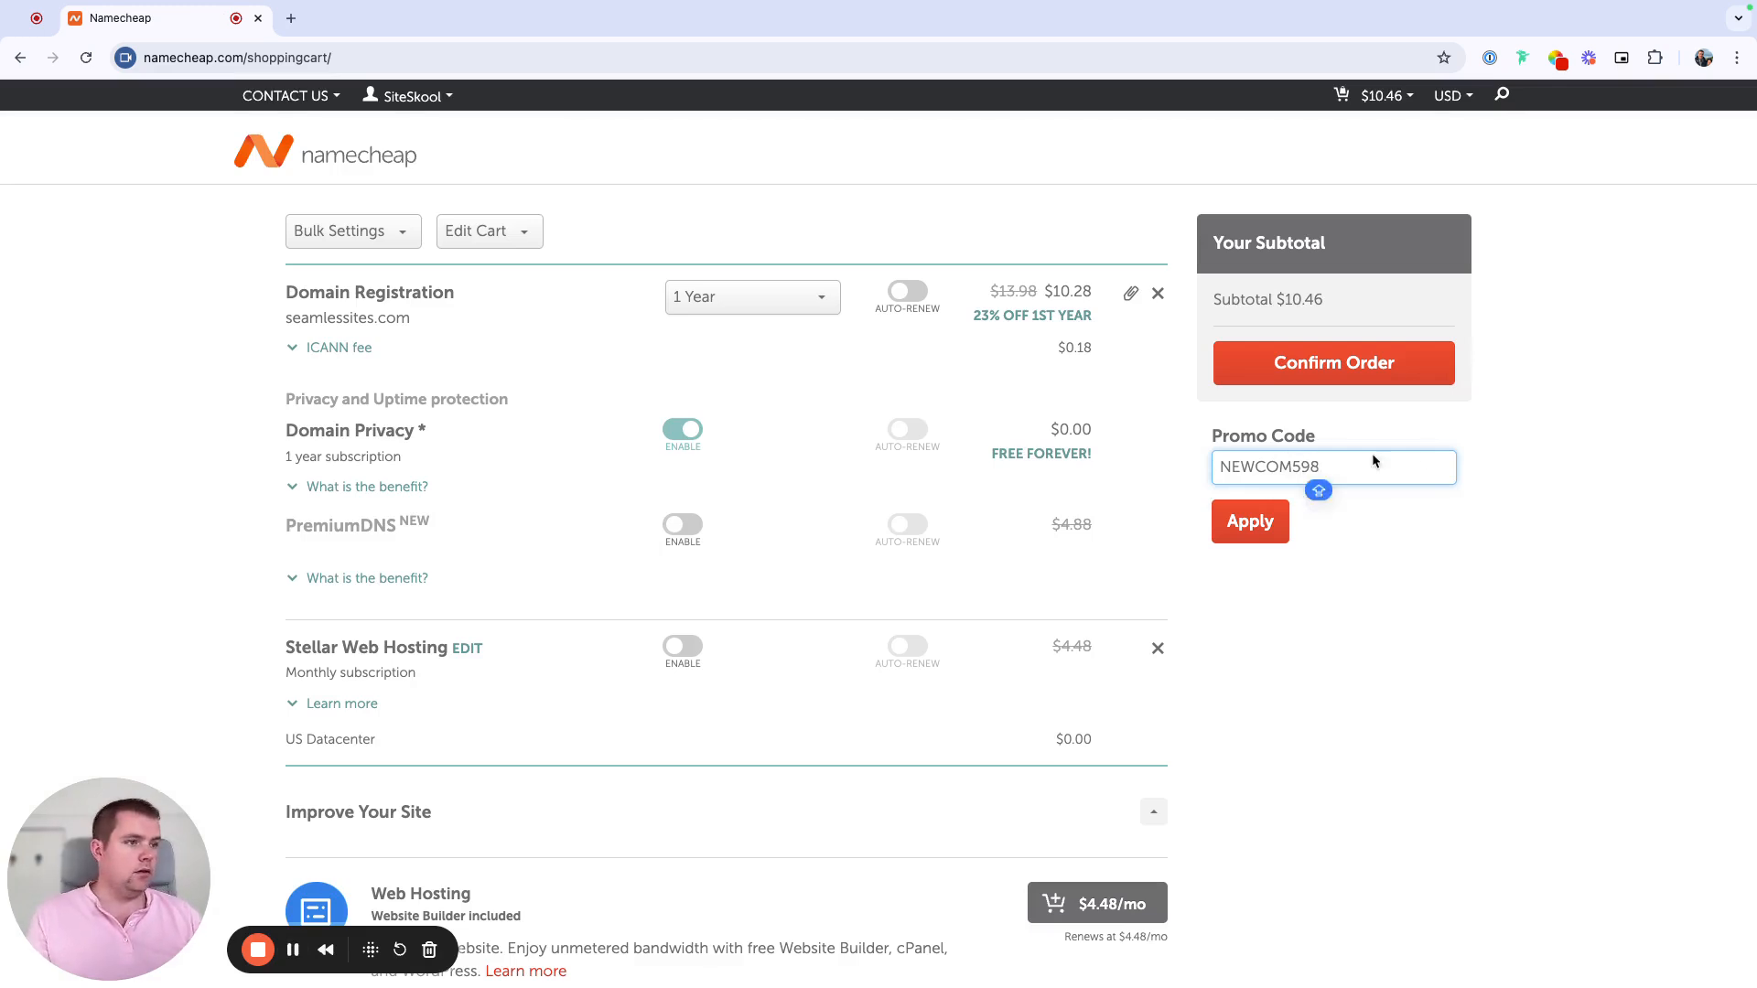
pyautogui.click(1253, 534)
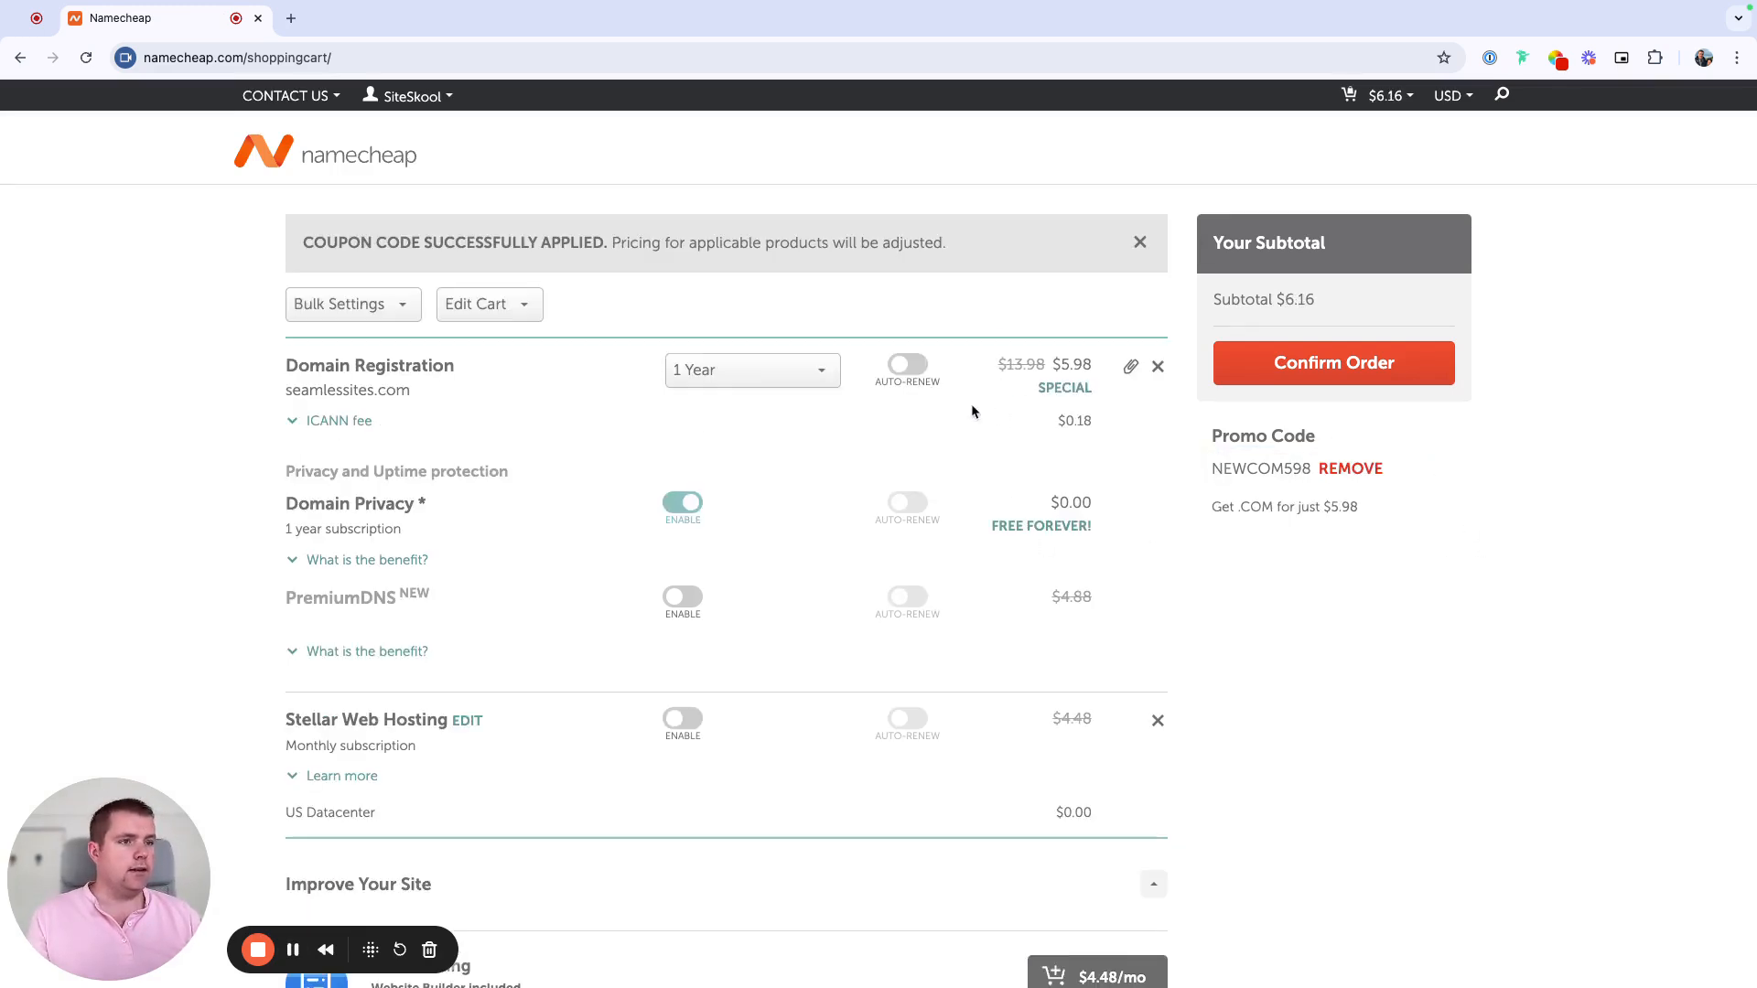
# Step: Enable auto-renew for the seamlessites.com domain registration and check the remaining cart items
pyautogui.scroll(-1, 971, 411)
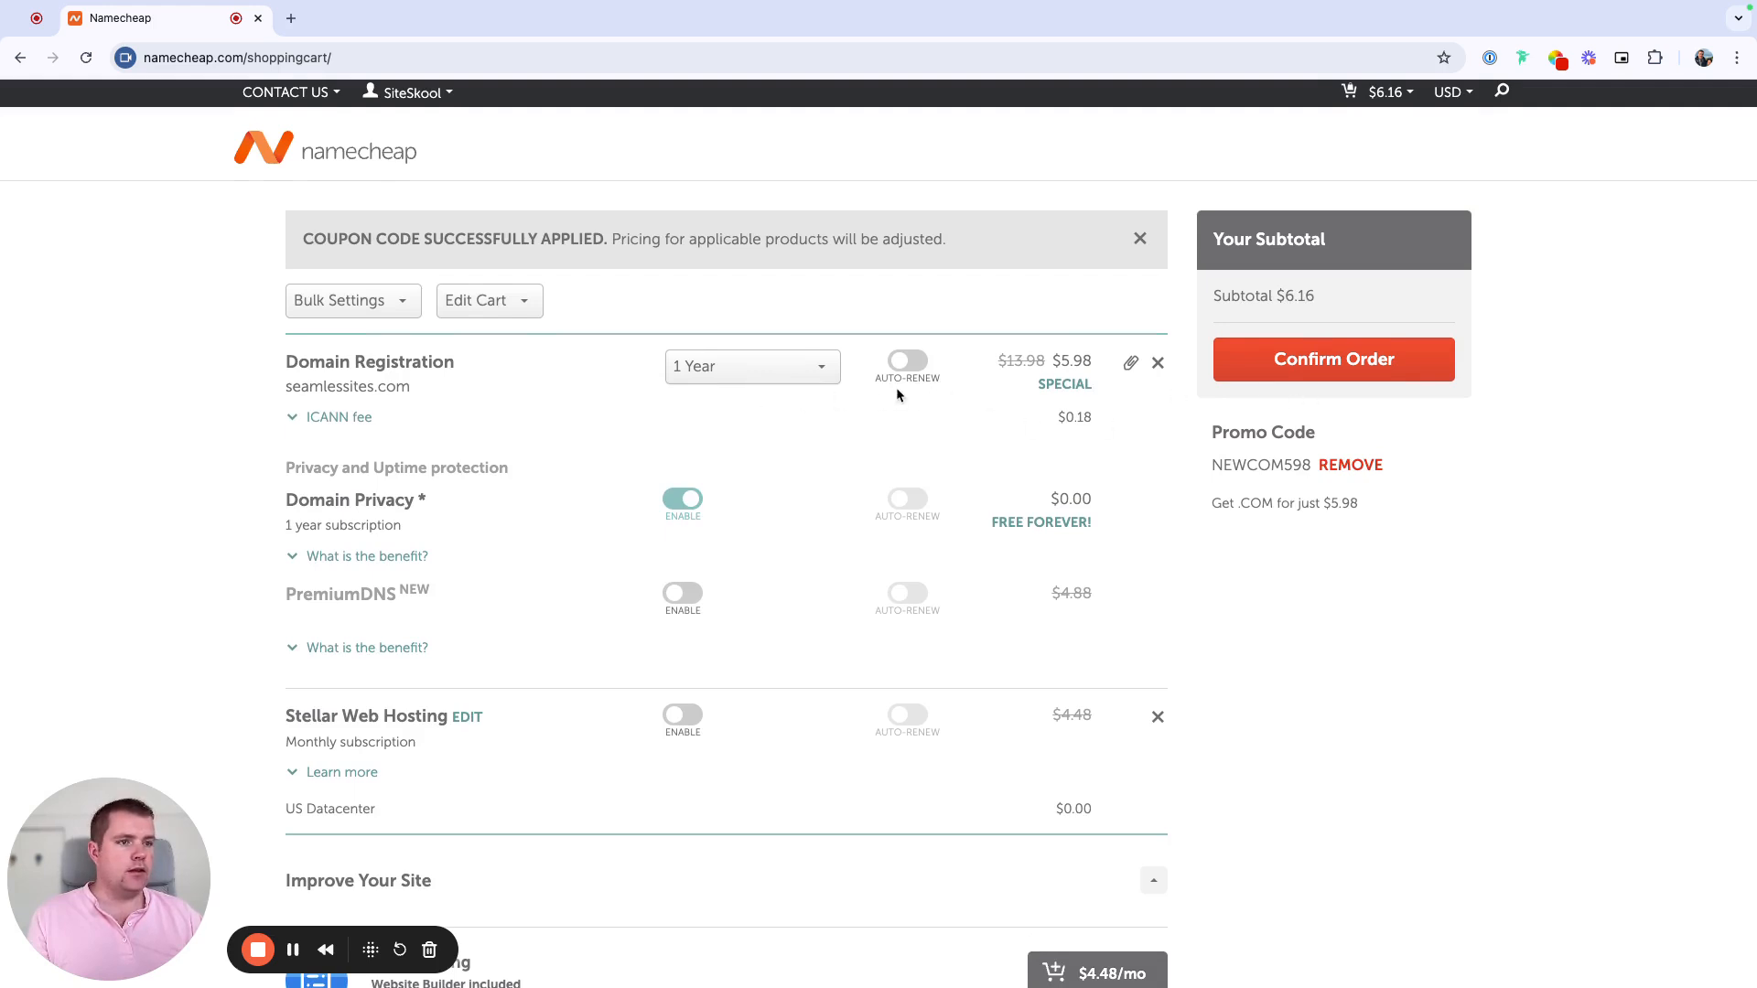
pyautogui.click(908, 363)
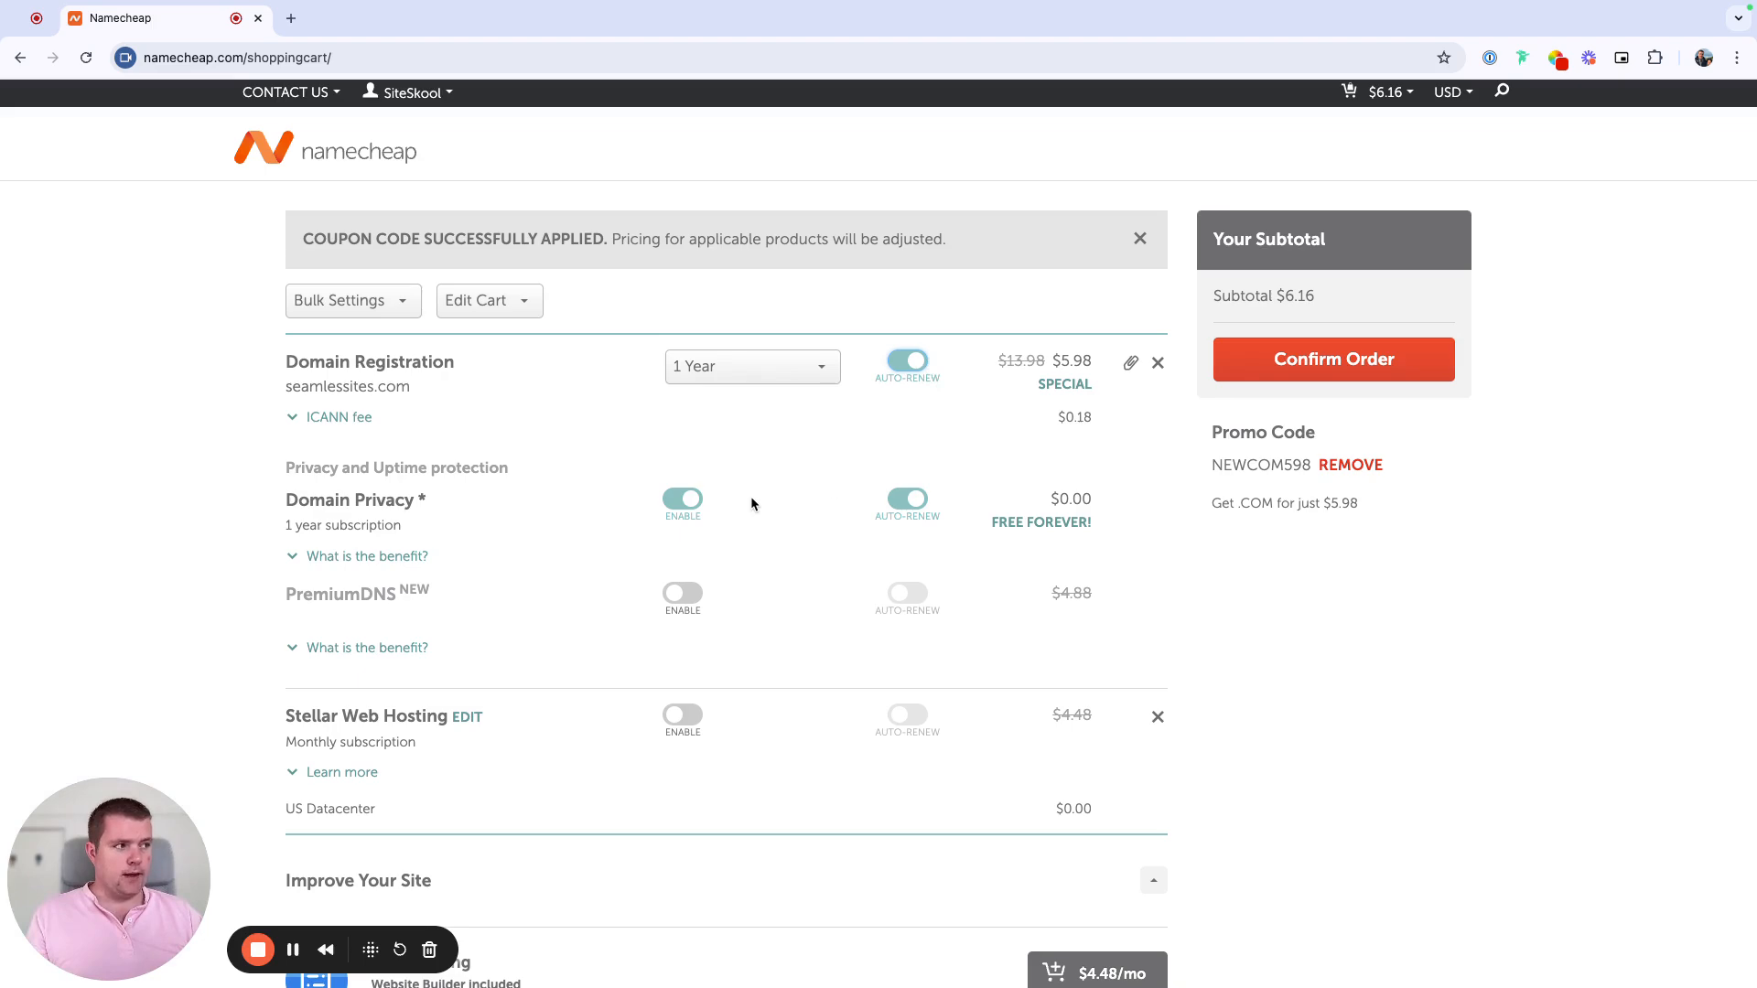
pyautogui.scroll(-3, 750, 503)
pyautogui.scroll(3, 726, 519)
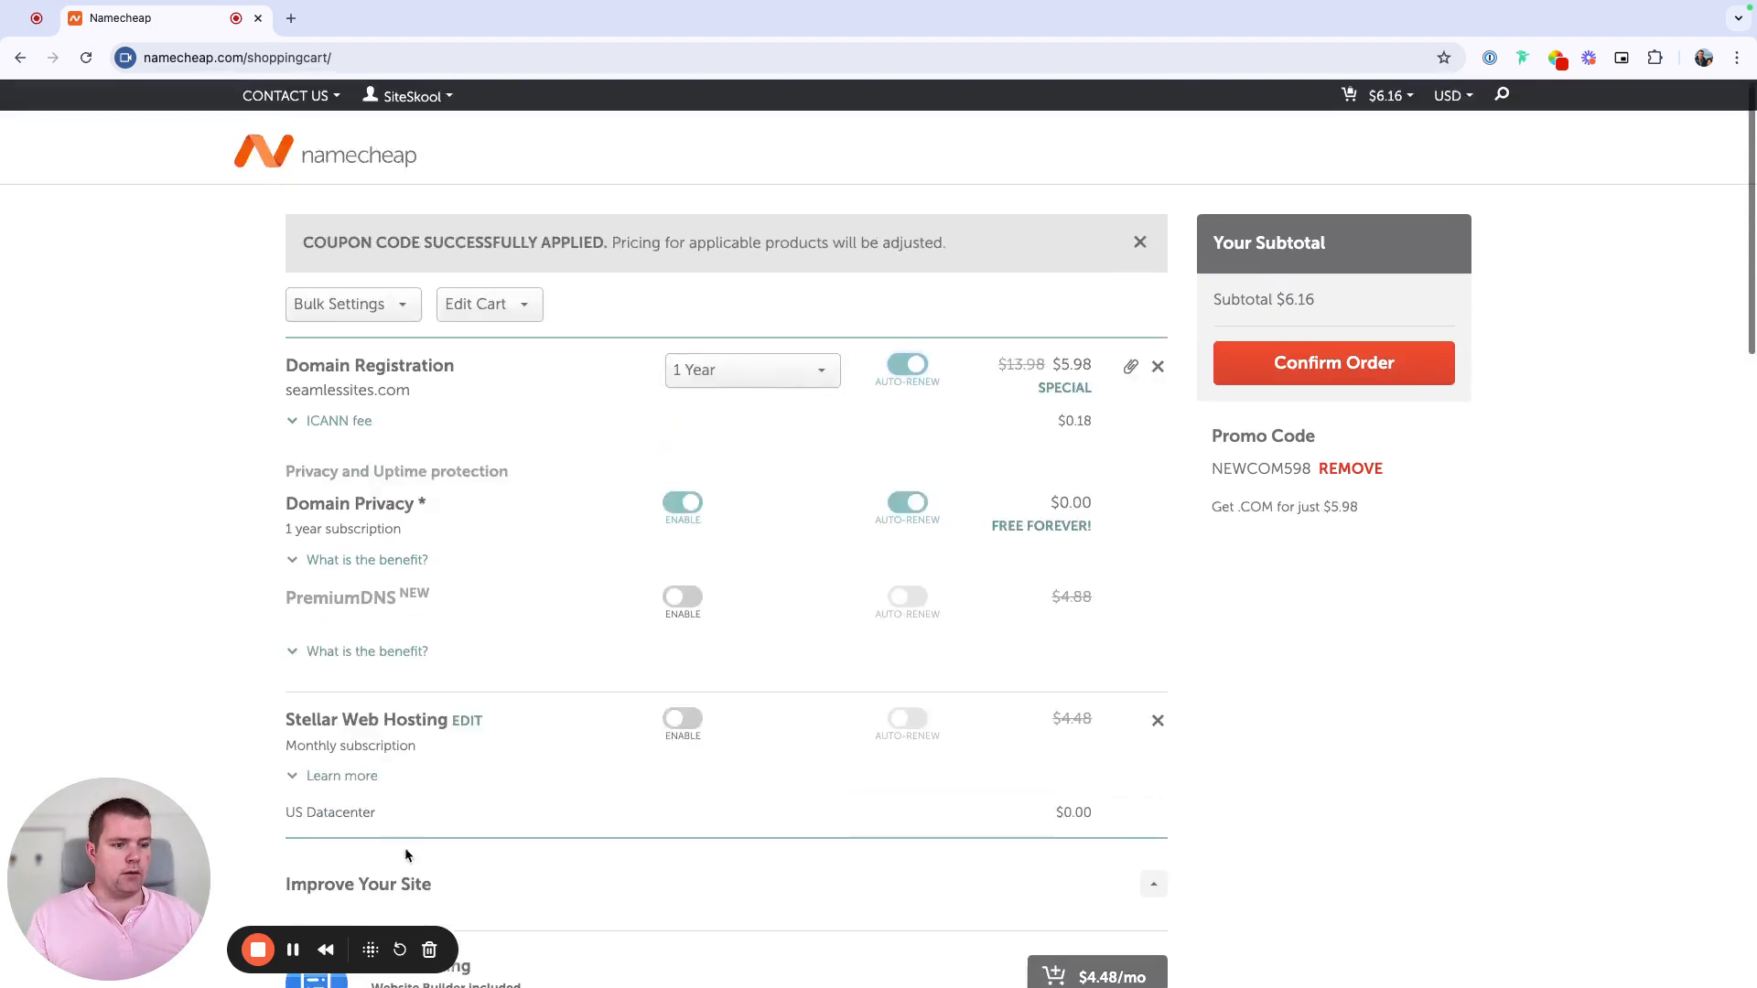
pyautogui.click(293, 948)
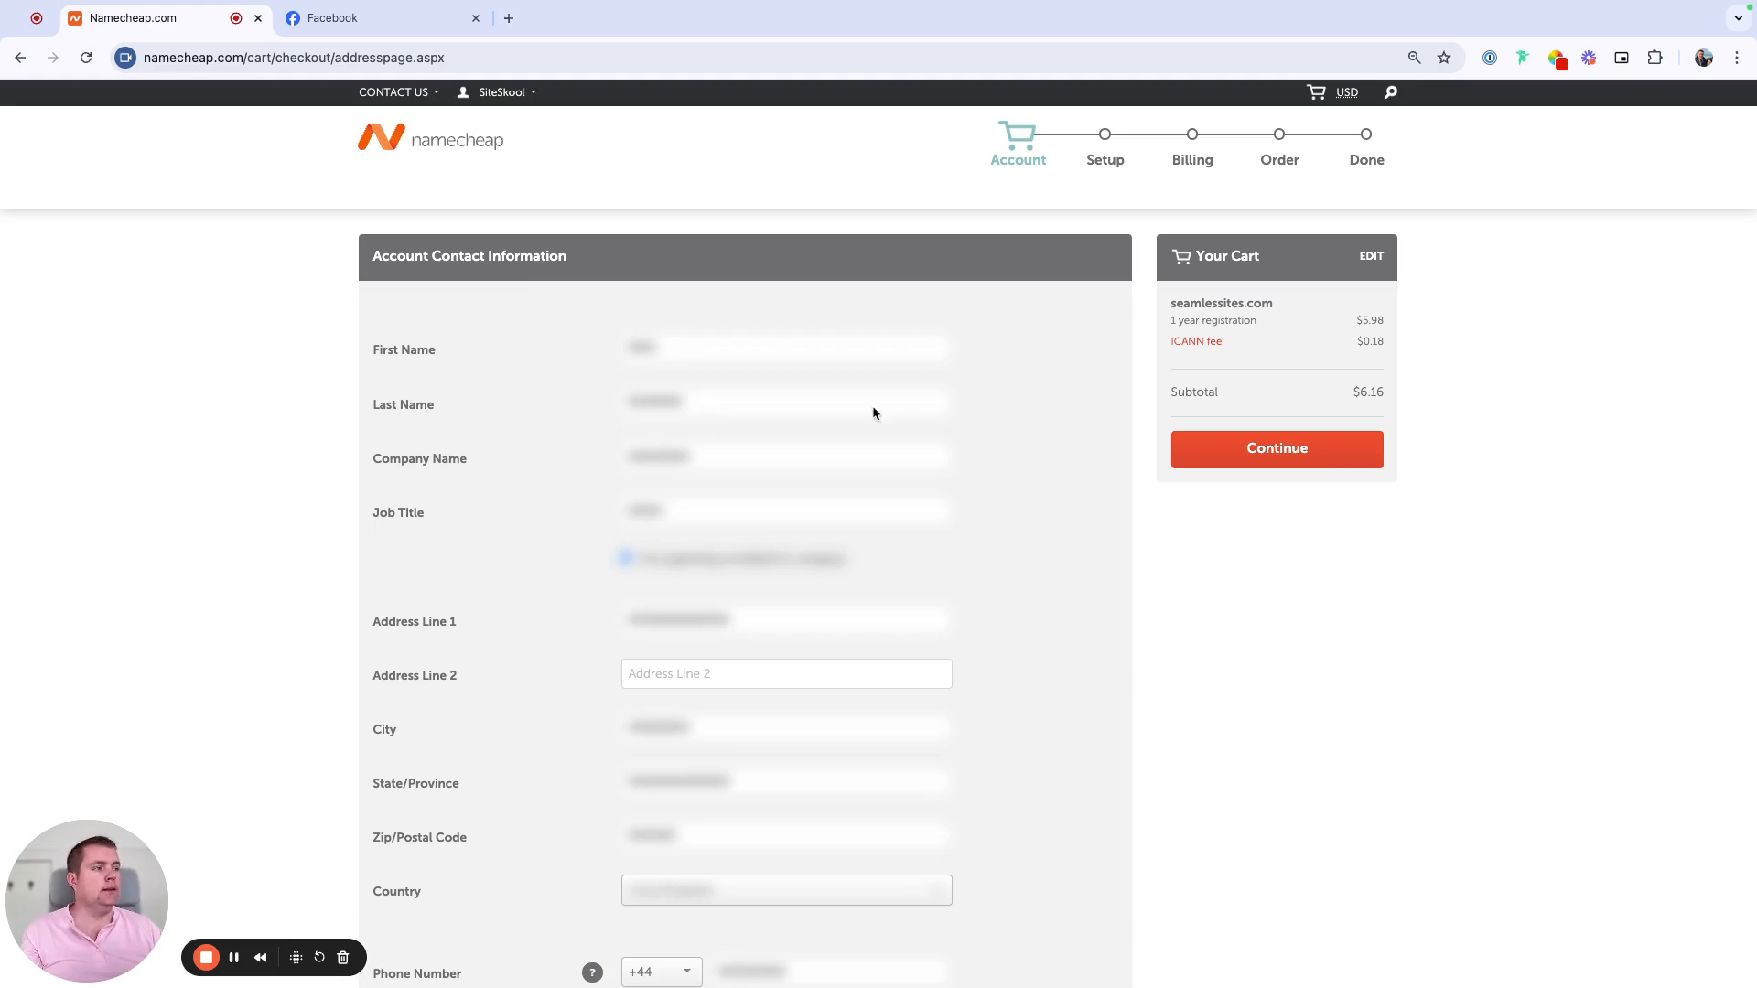
# Step: Review the account contact information and continue the checkout through payment and order review
pyautogui.scroll(-1, 680, 638)
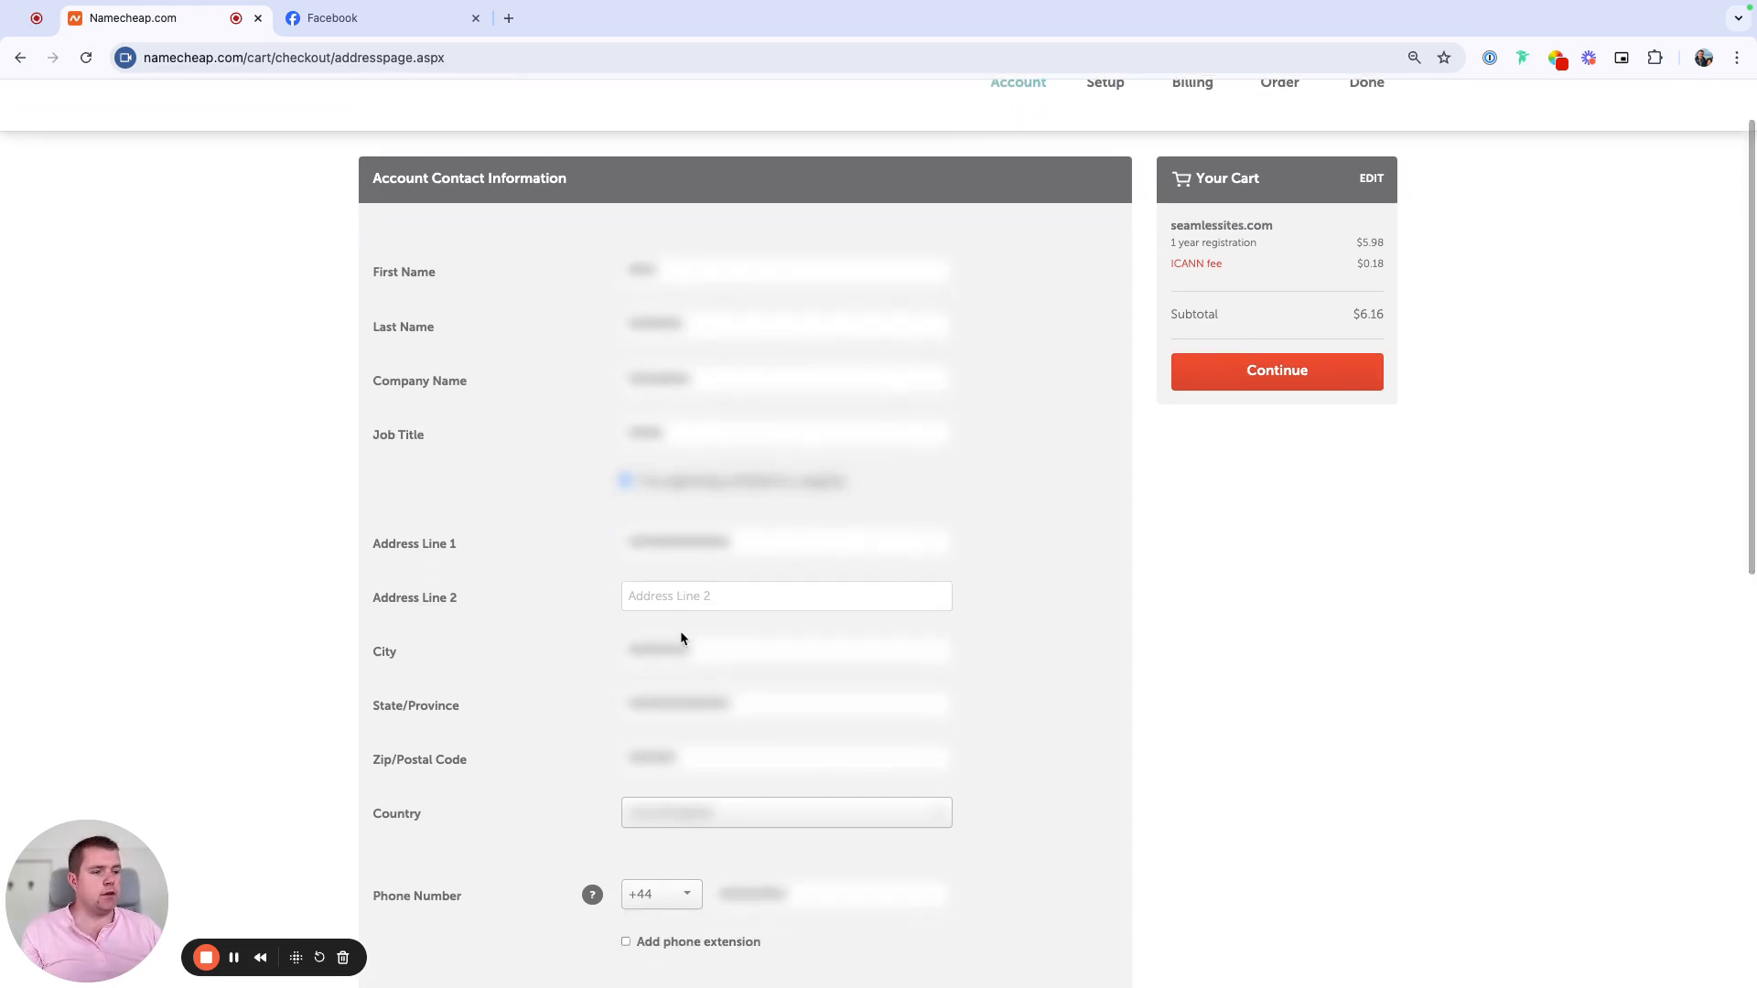
pyautogui.scroll(1, 681, 637)
pyautogui.click(1277, 435)
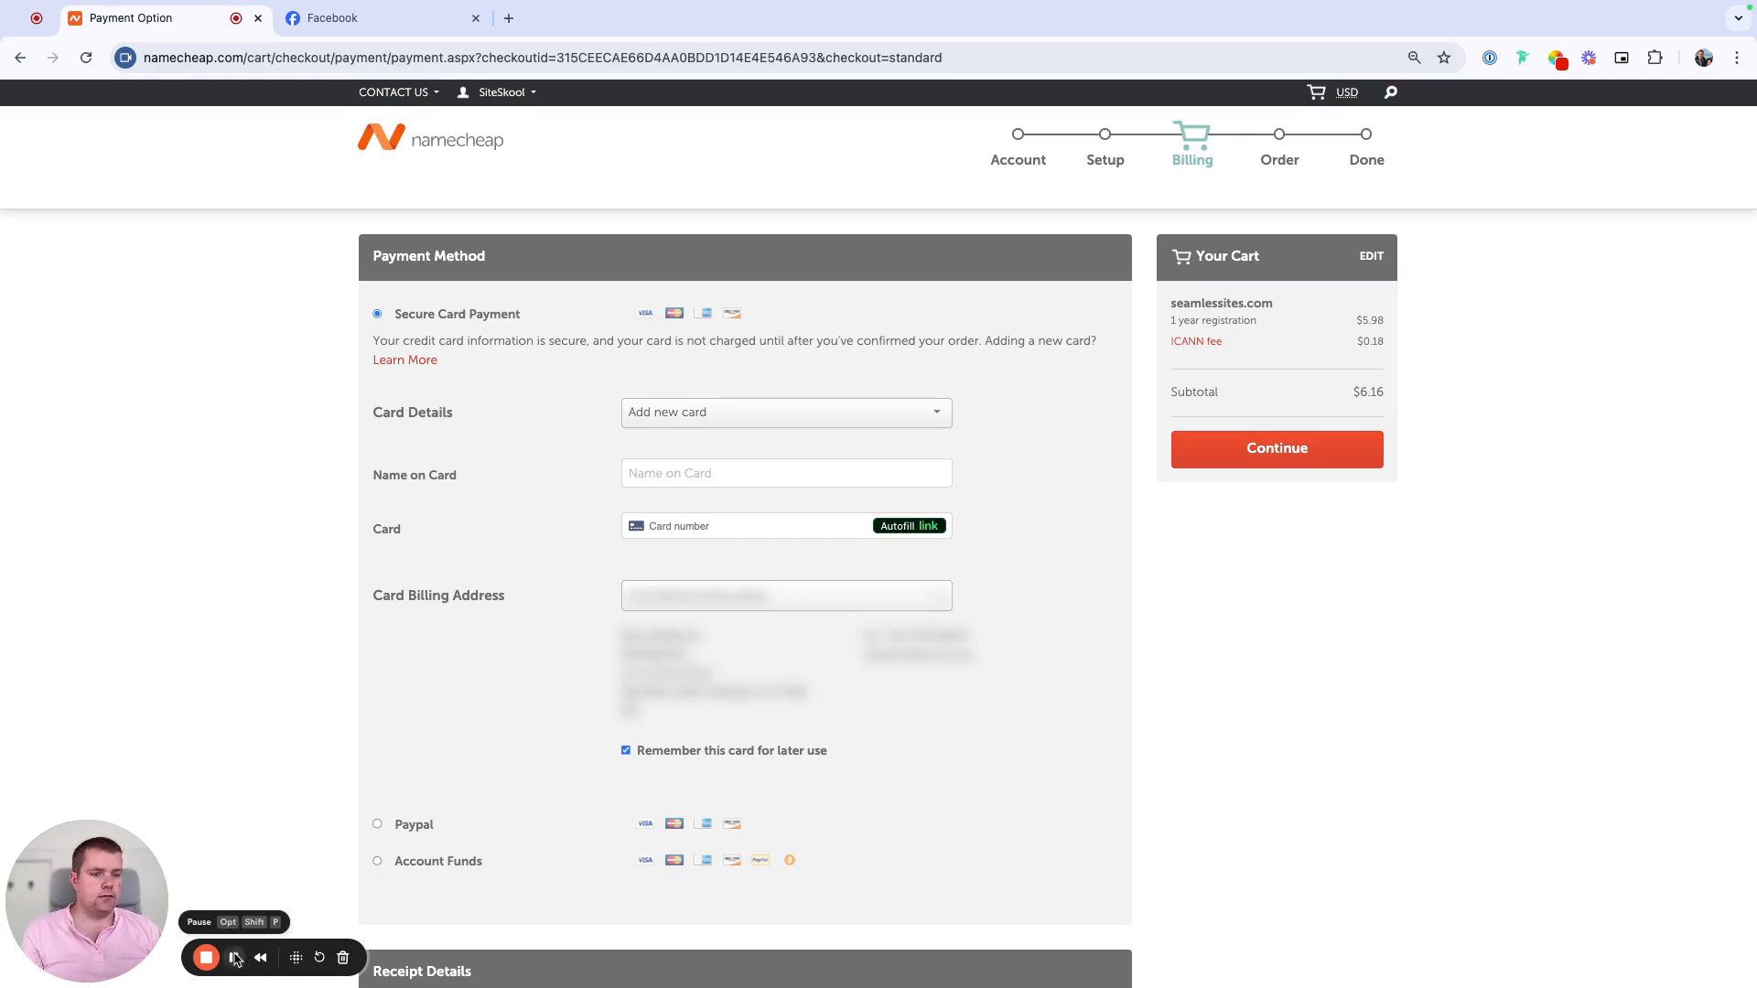
pyautogui.scroll(-1, 1083, 513)
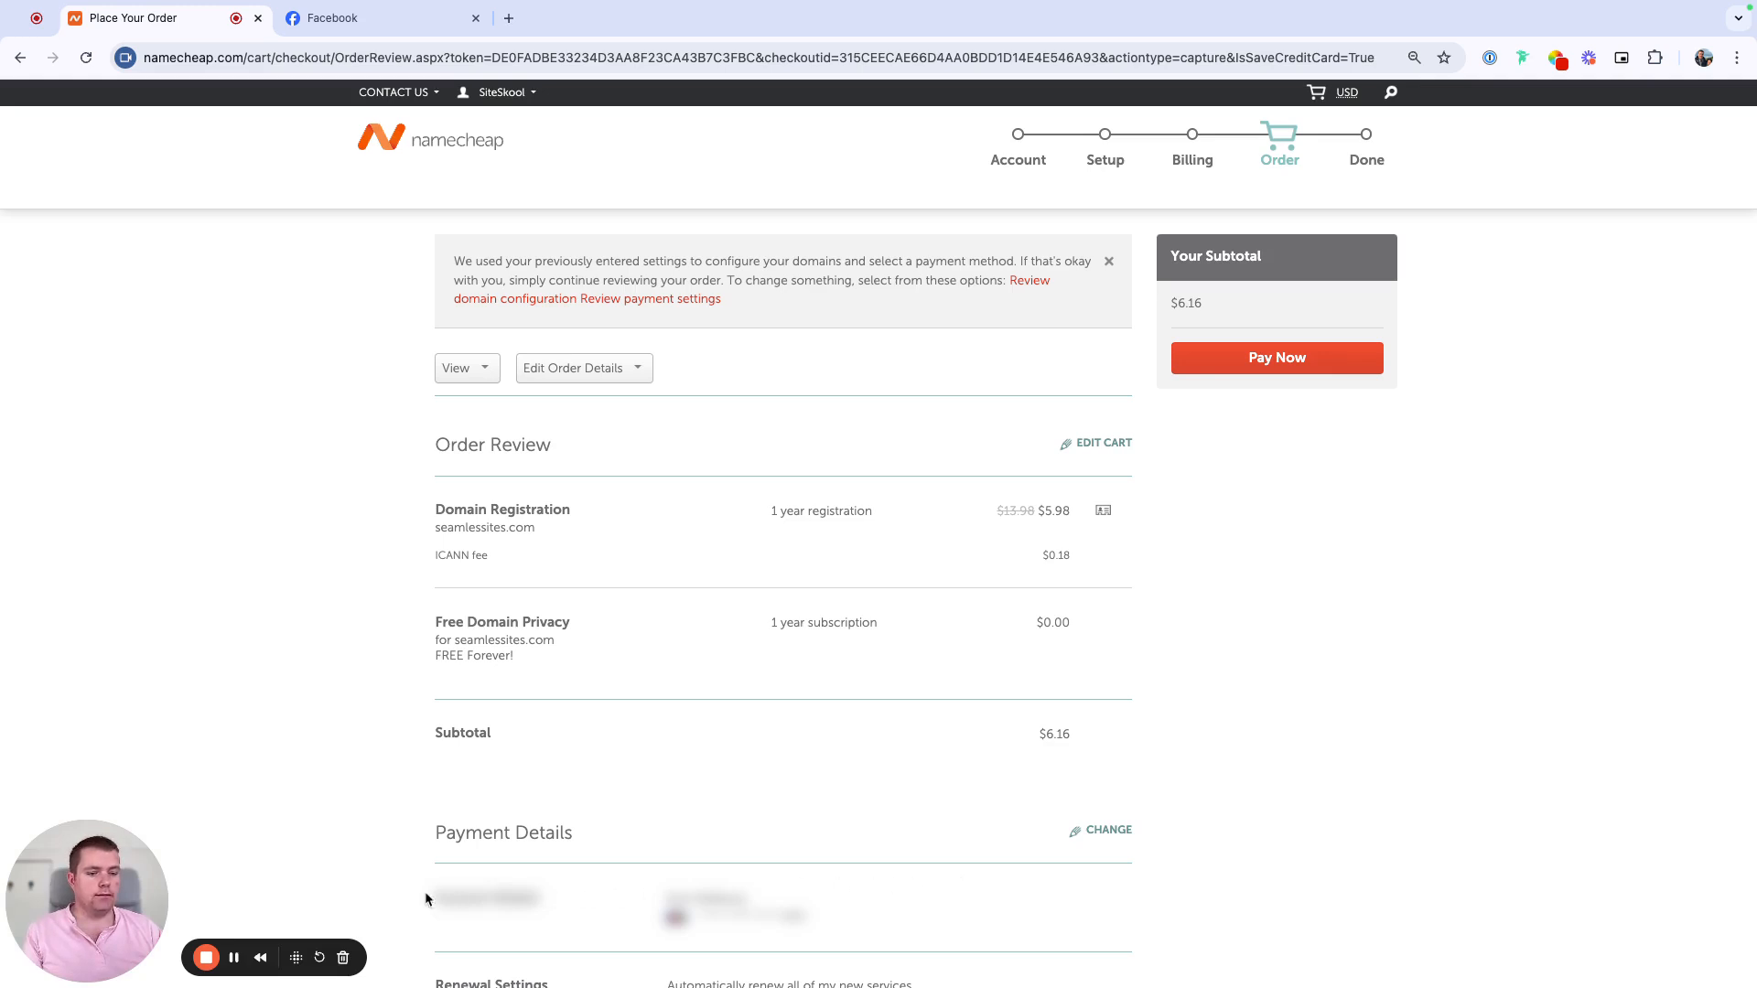
pyautogui.click(234, 957)
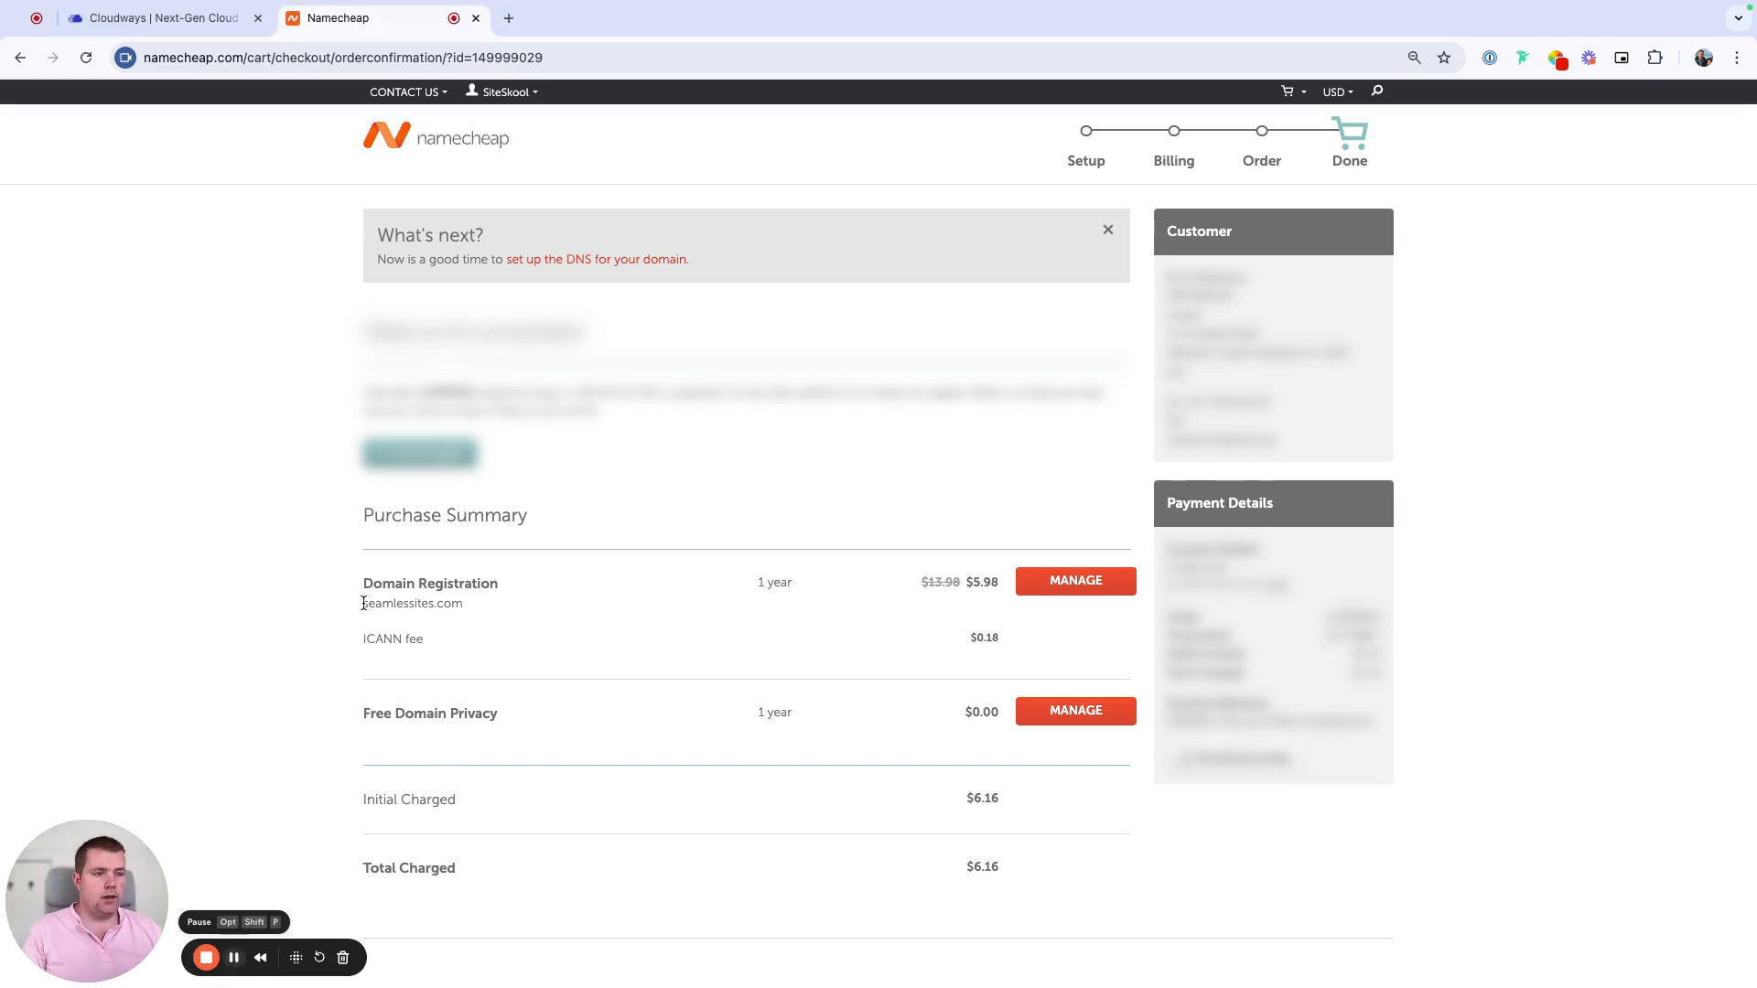
# Step: Open the guide on setting up the domain's DNS from the order confirmation
pyautogui.click(671, 259)
pyautogui.moveTo(1327, 143)
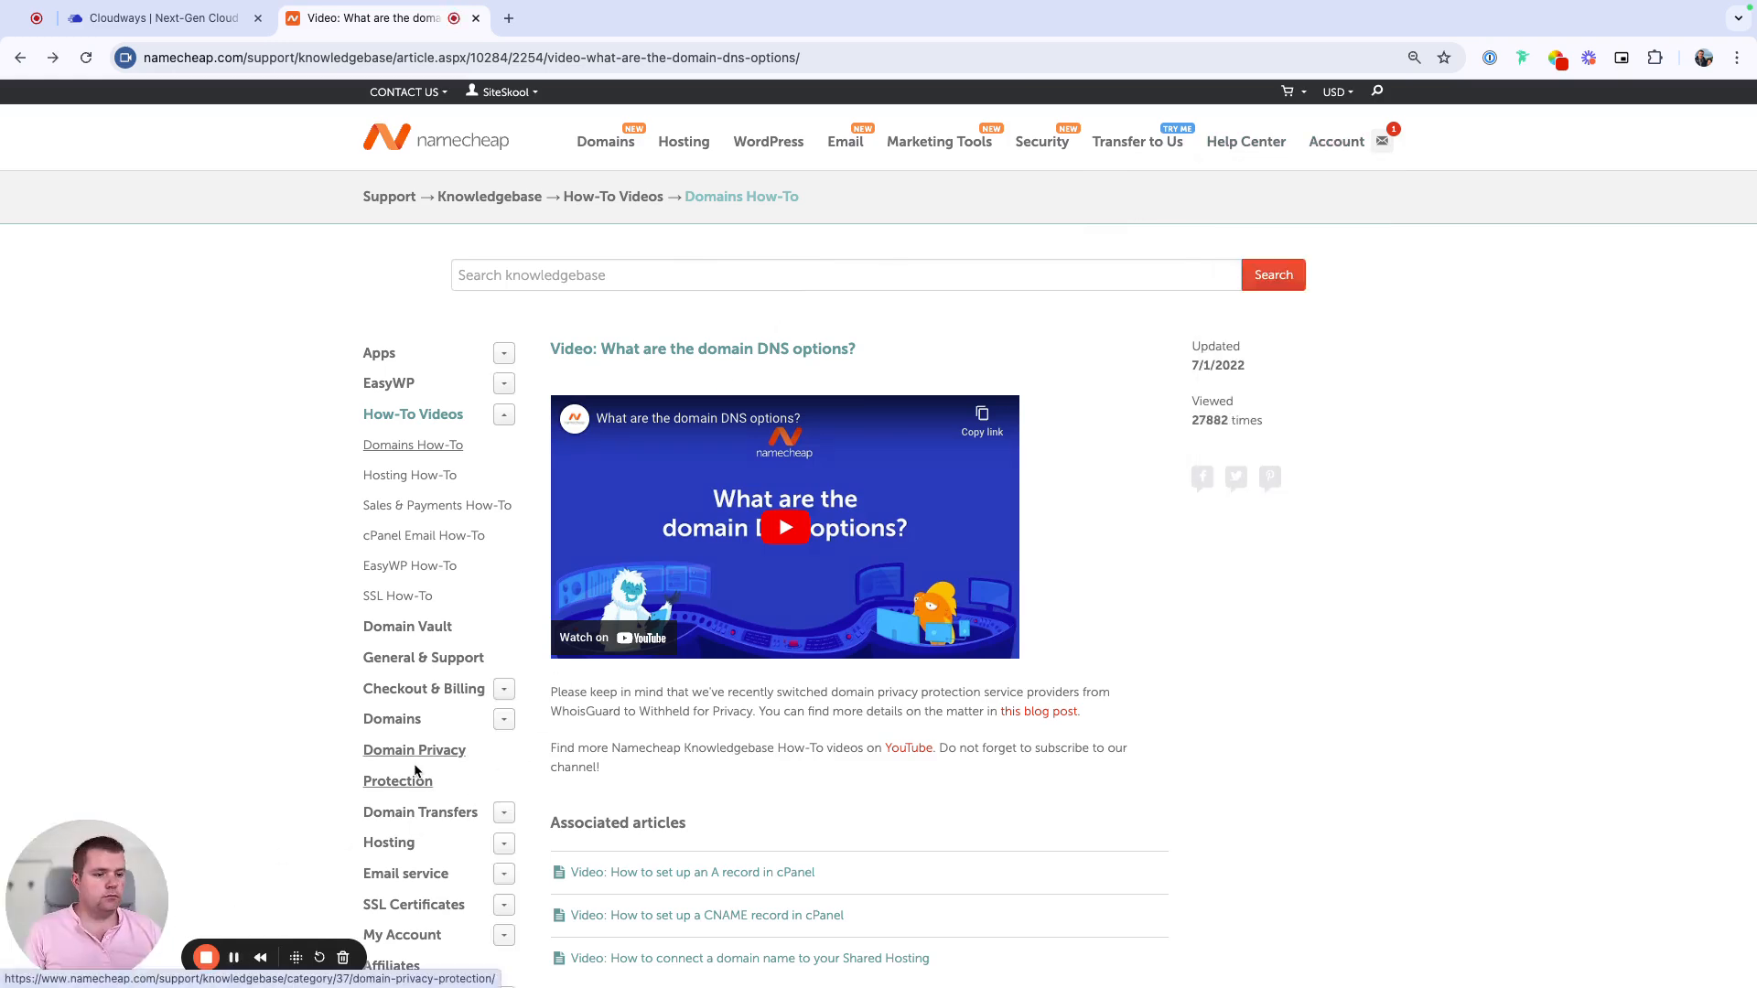
pyautogui.click(236, 954)
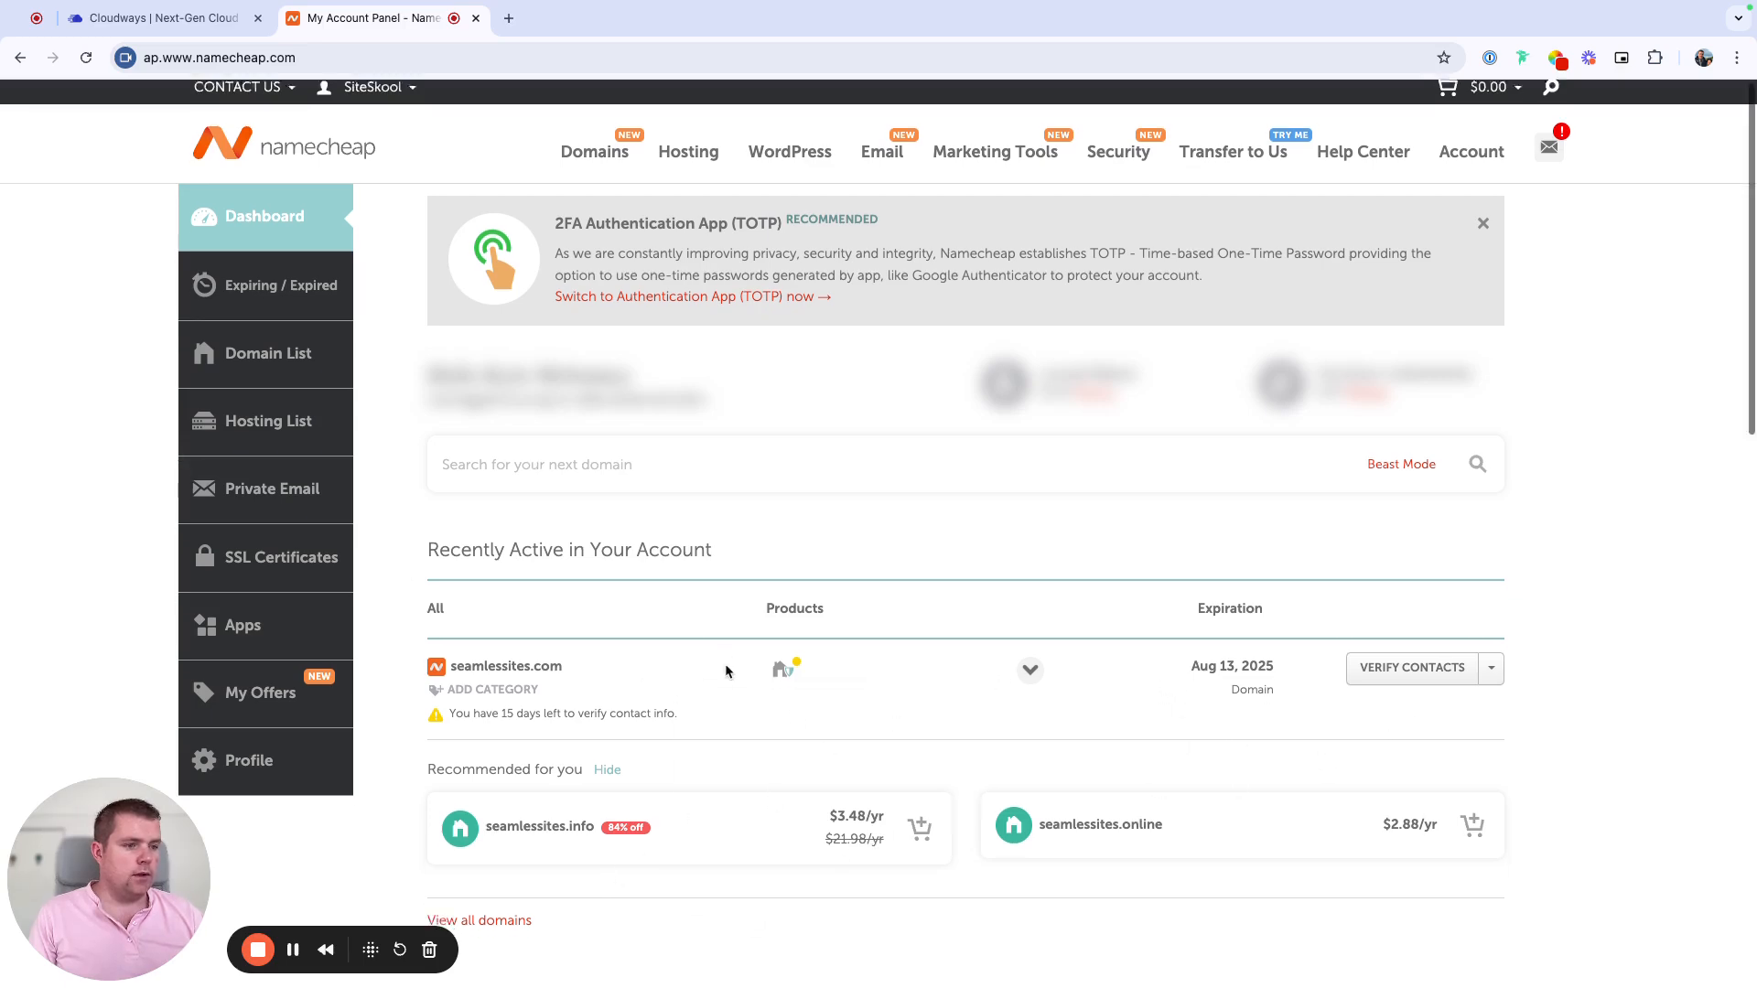
# Step: Open the advanced DNS settings of seamlessites.com from its management page and check the available DNS templates
pyautogui.scroll(-3, 725, 664)
pyautogui.scroll(1, 724, 662)
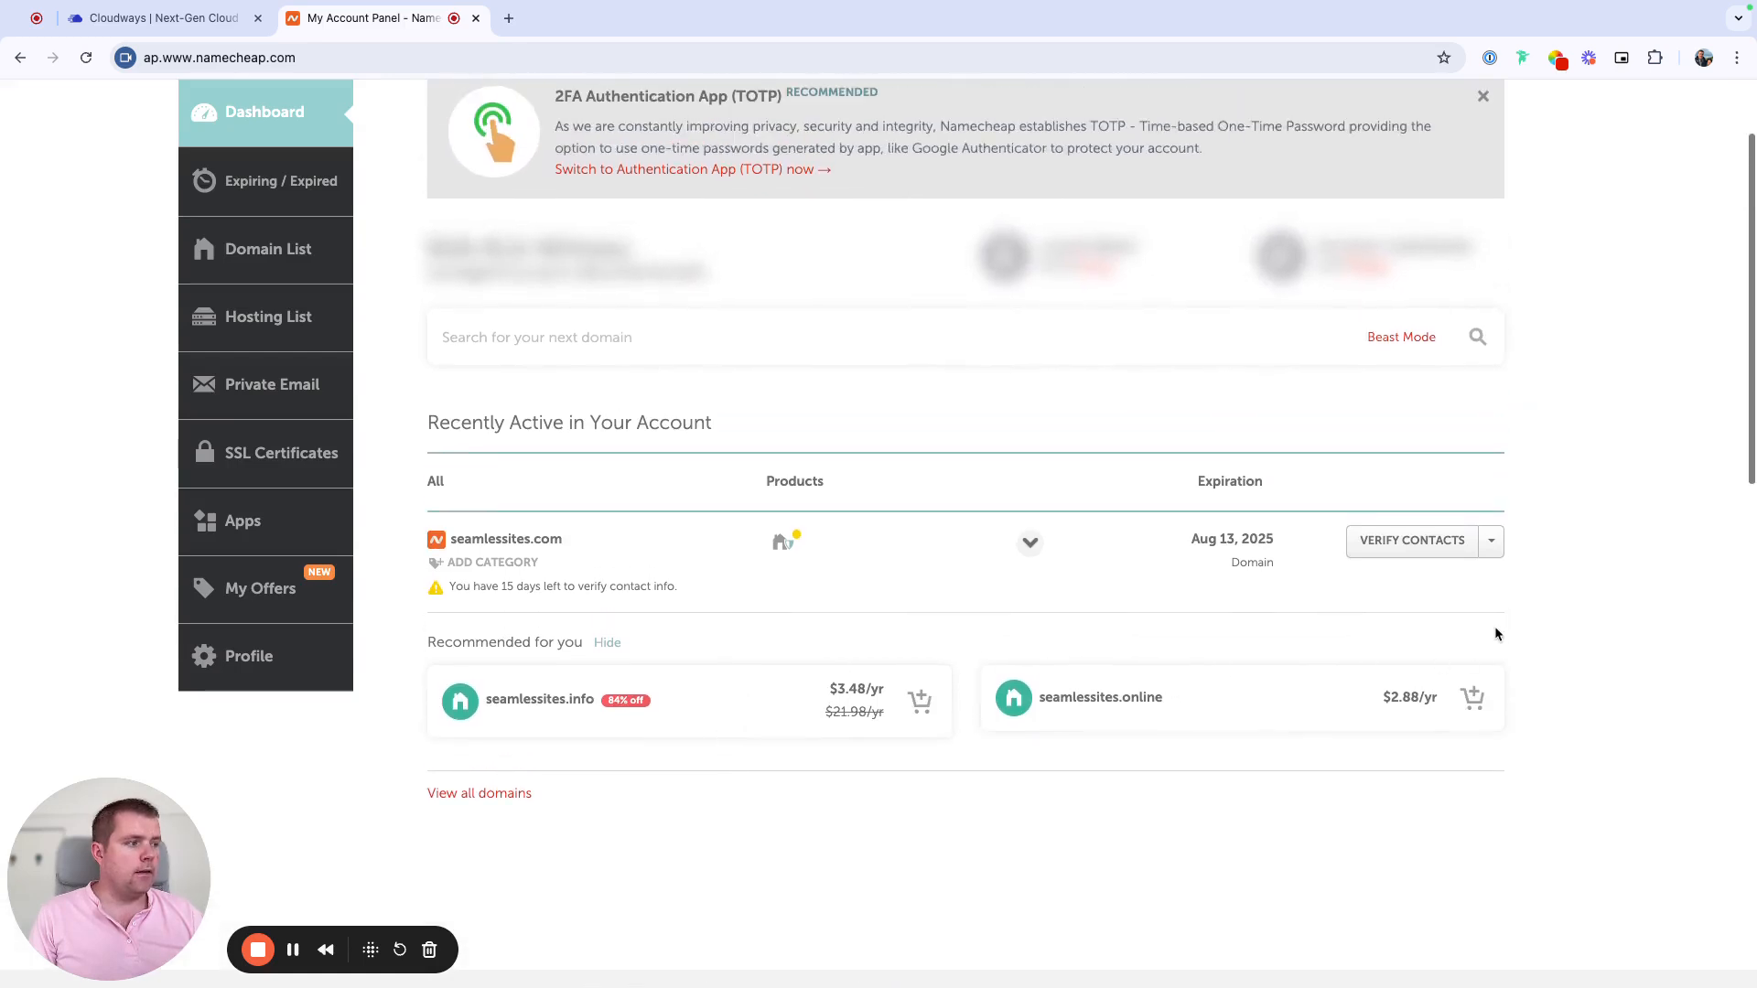
pyautogui.click(1493, 538)
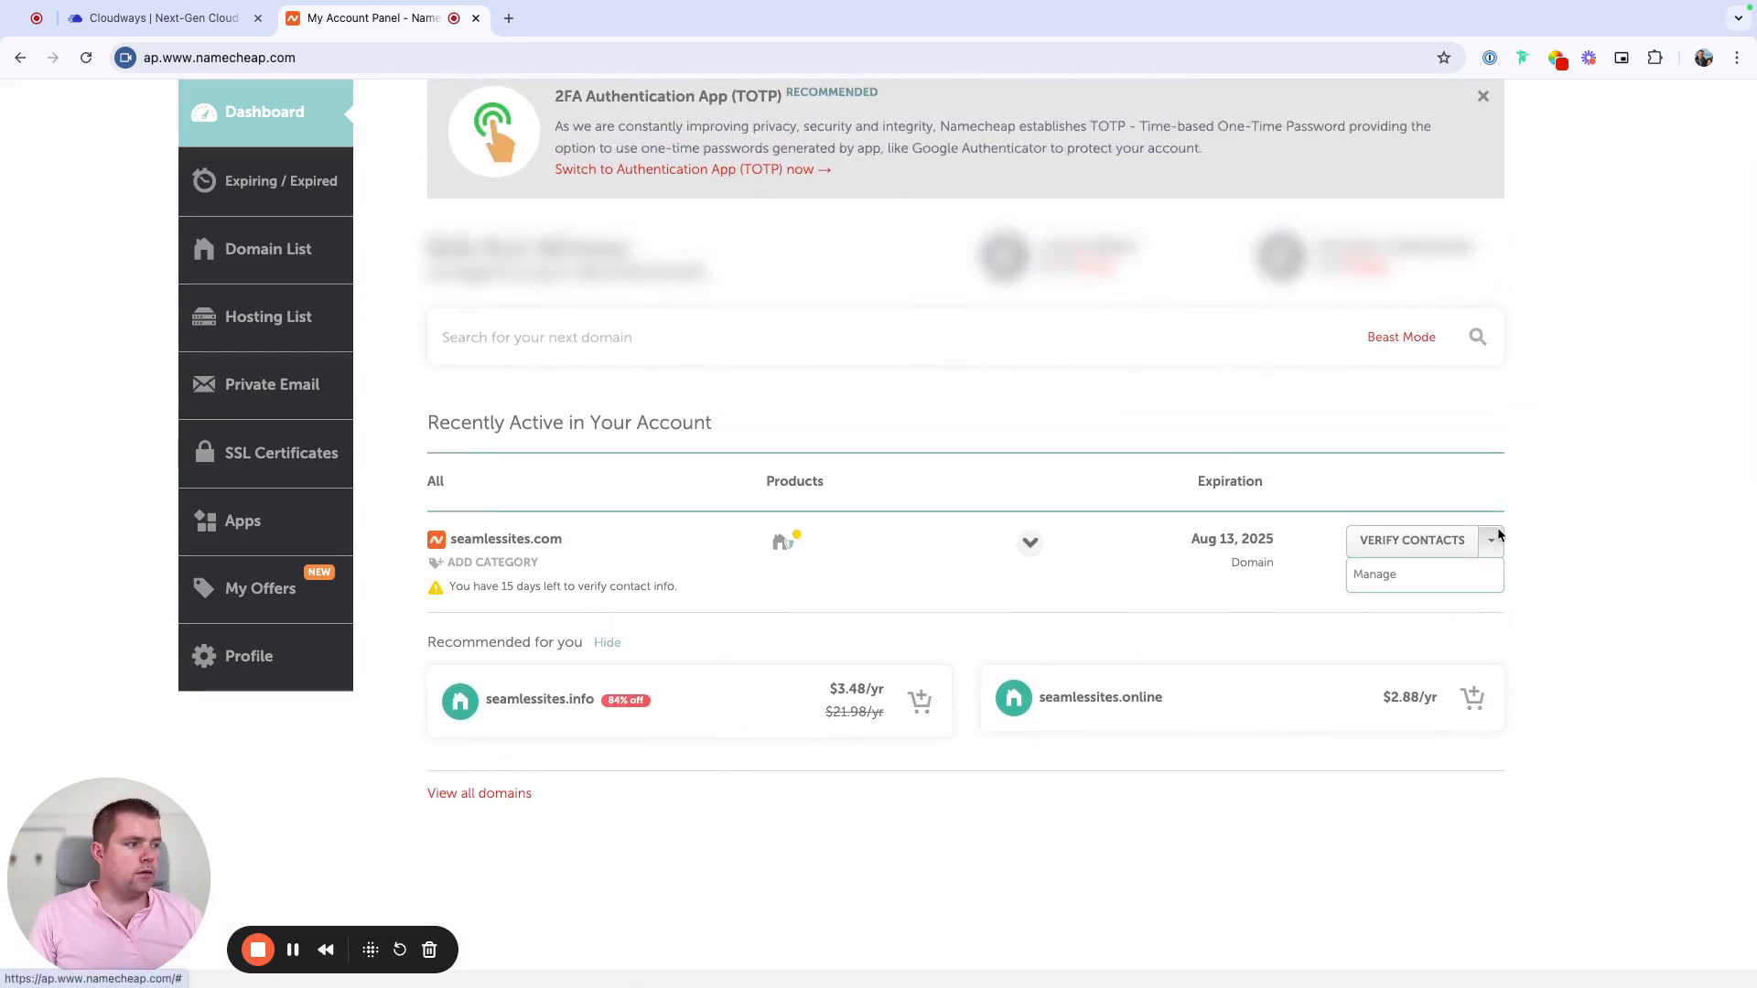
pyautogui.click(1450, 590)
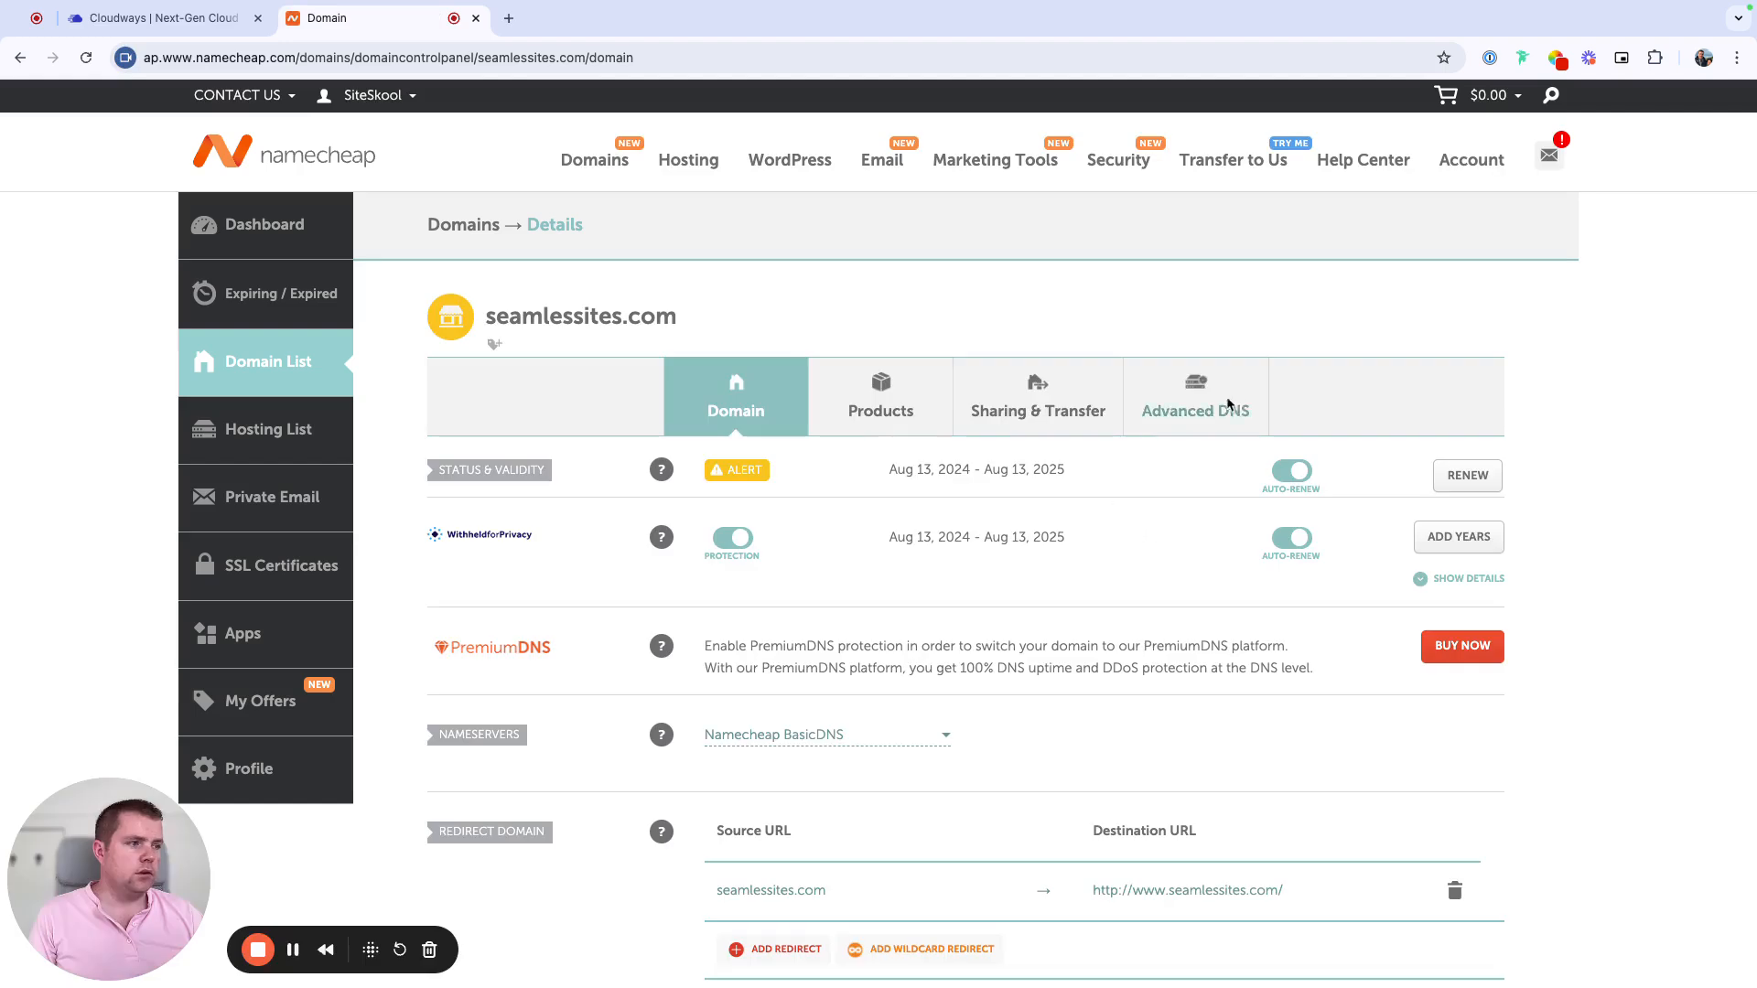
pyautogui.click(1234, 399)
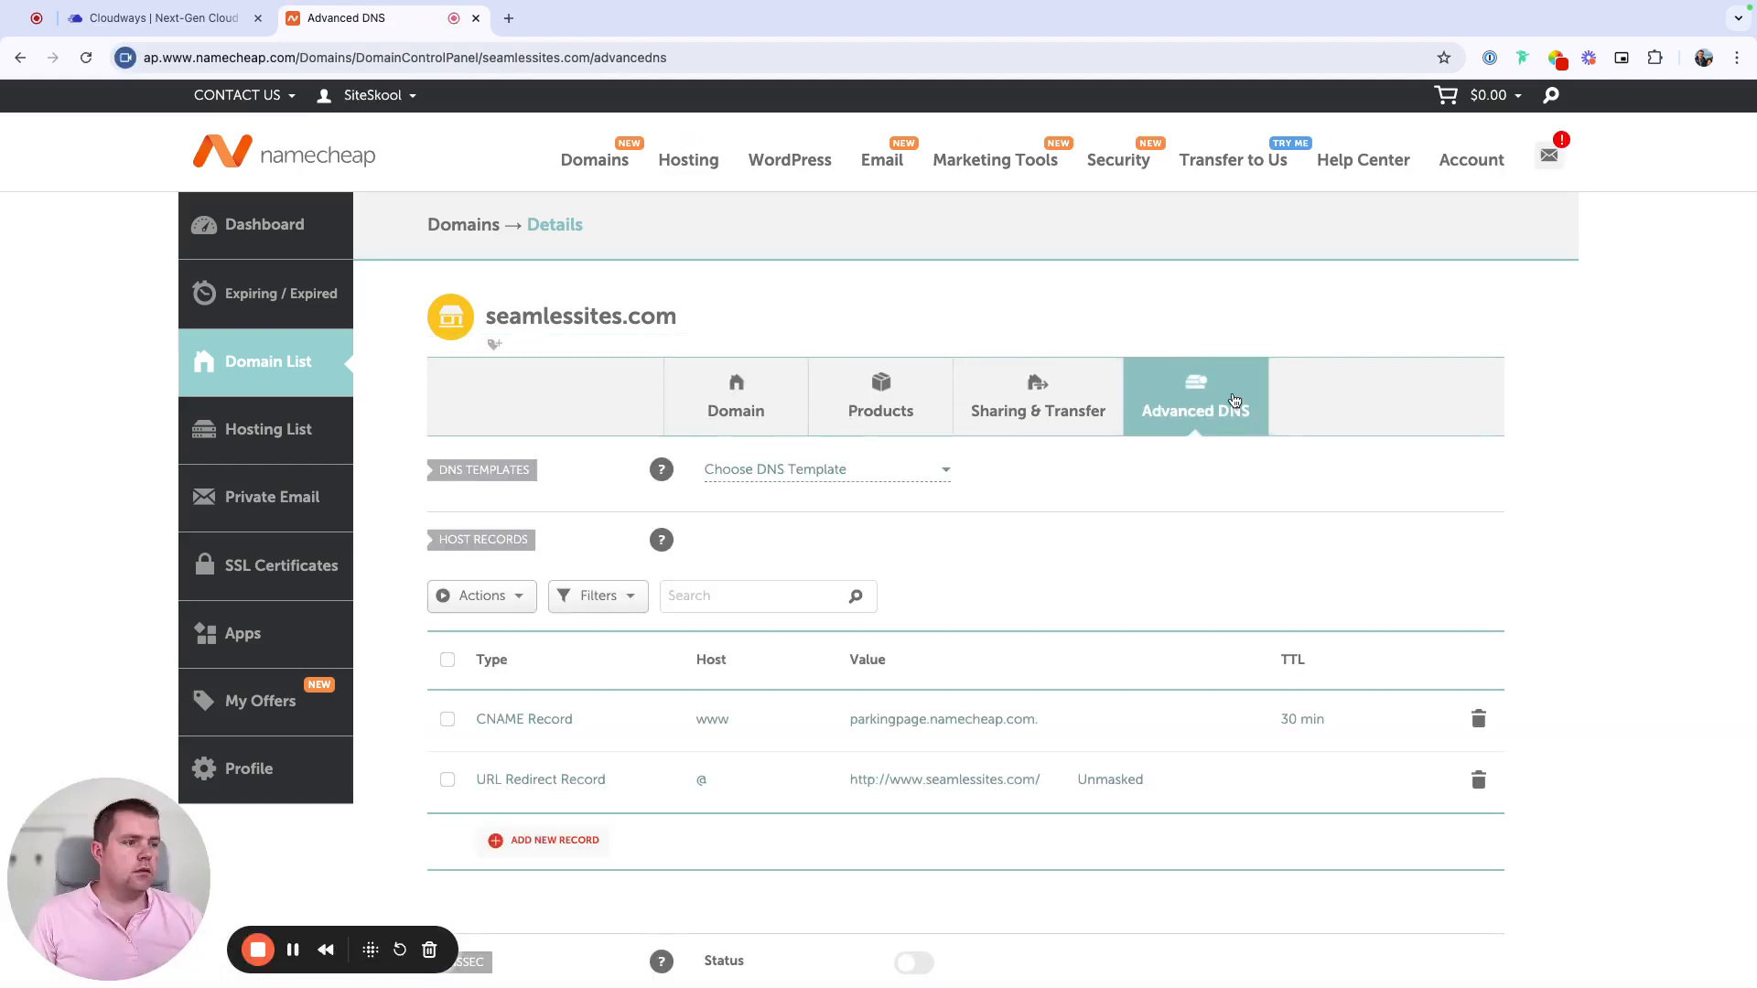
pyautogui.scroll(-3, 1059, 596)
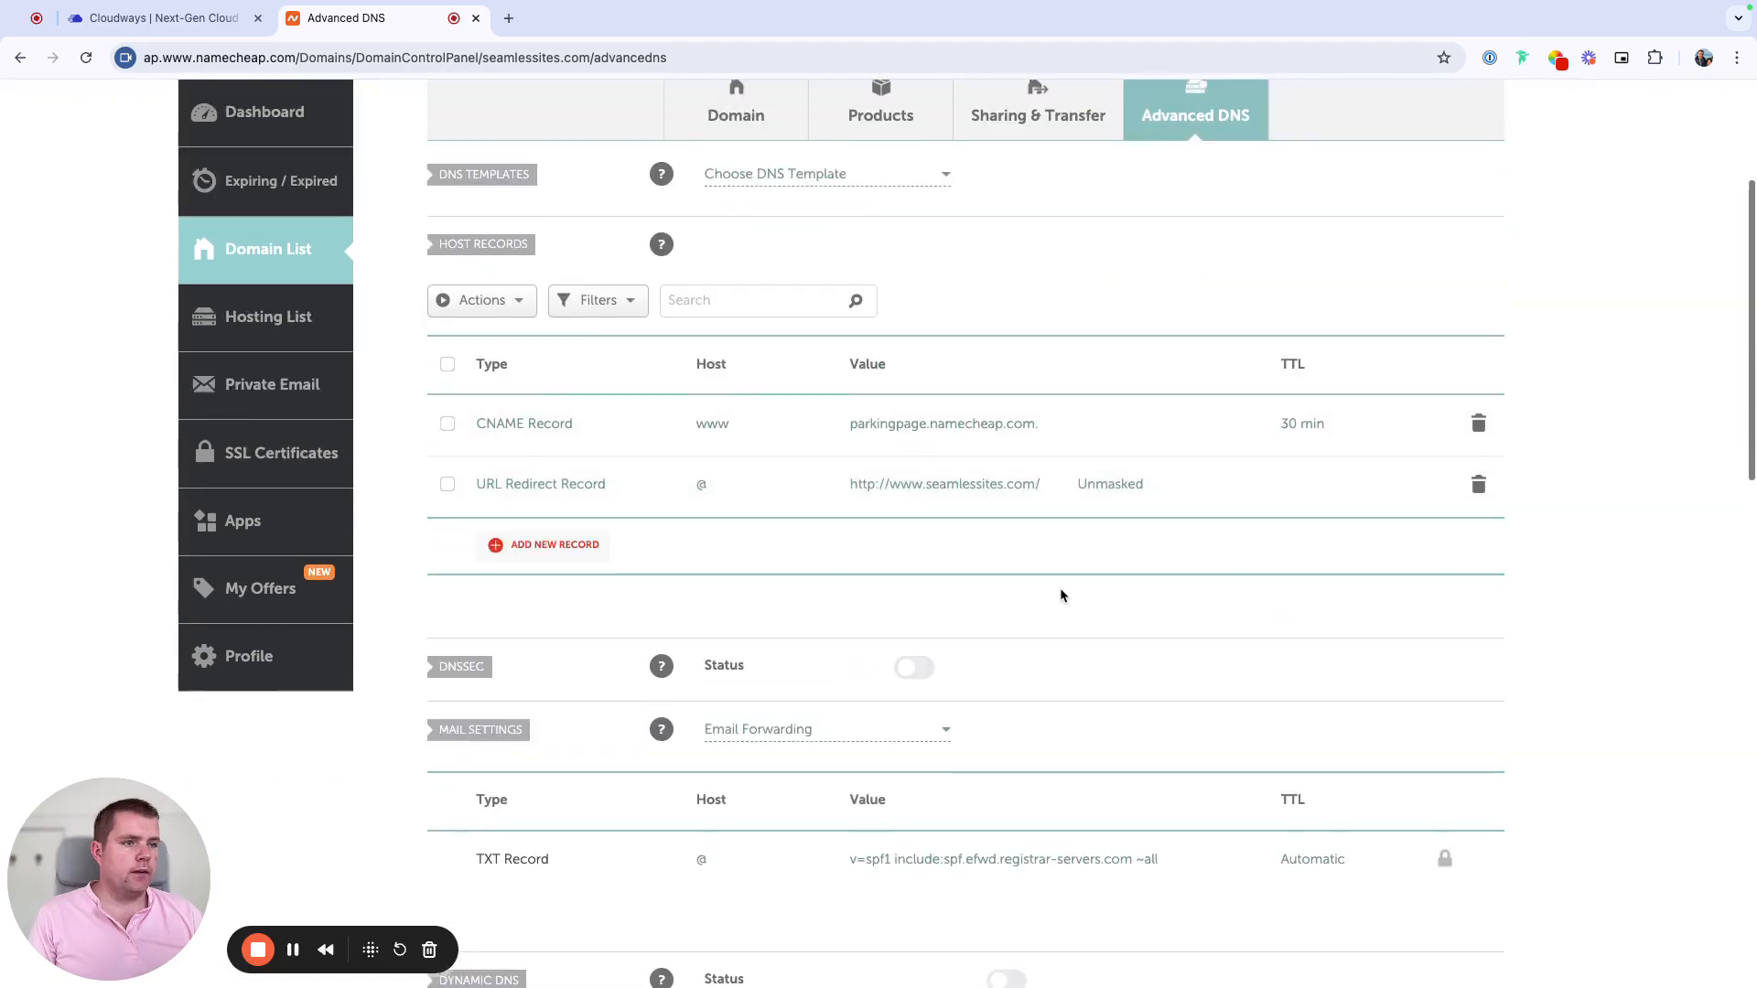
pyautogui.scroll(2, 1060, 596)
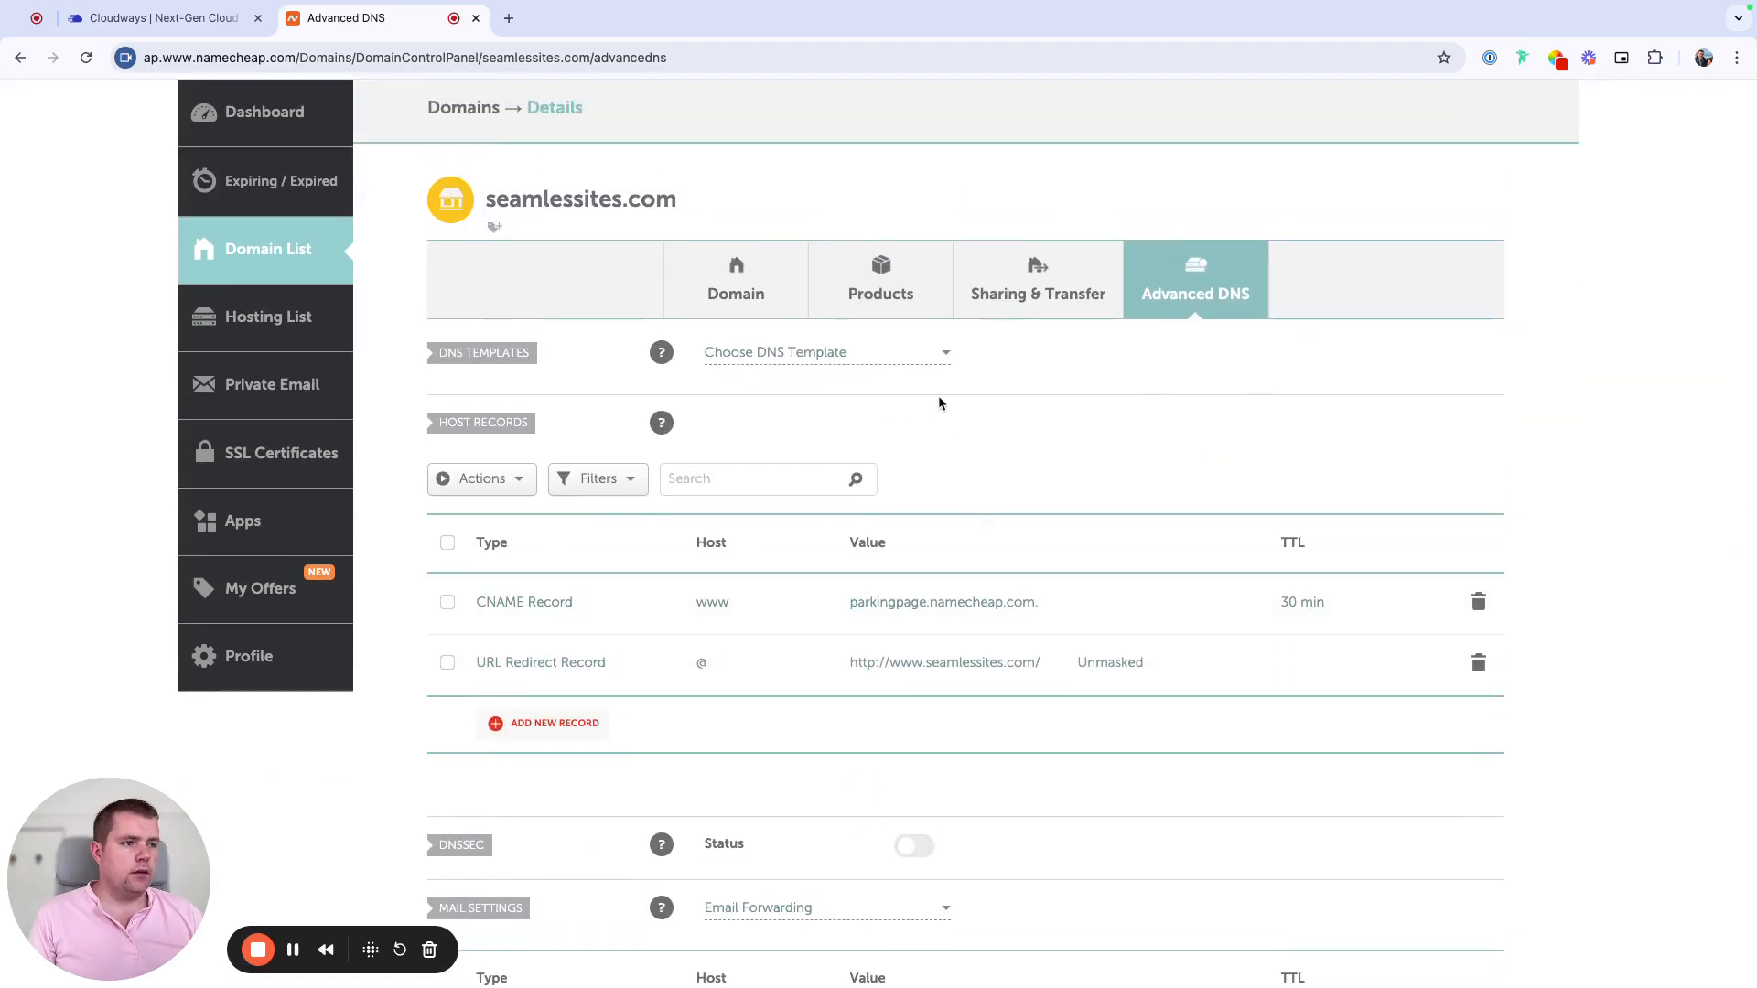
pyautogui.click(850, 359)
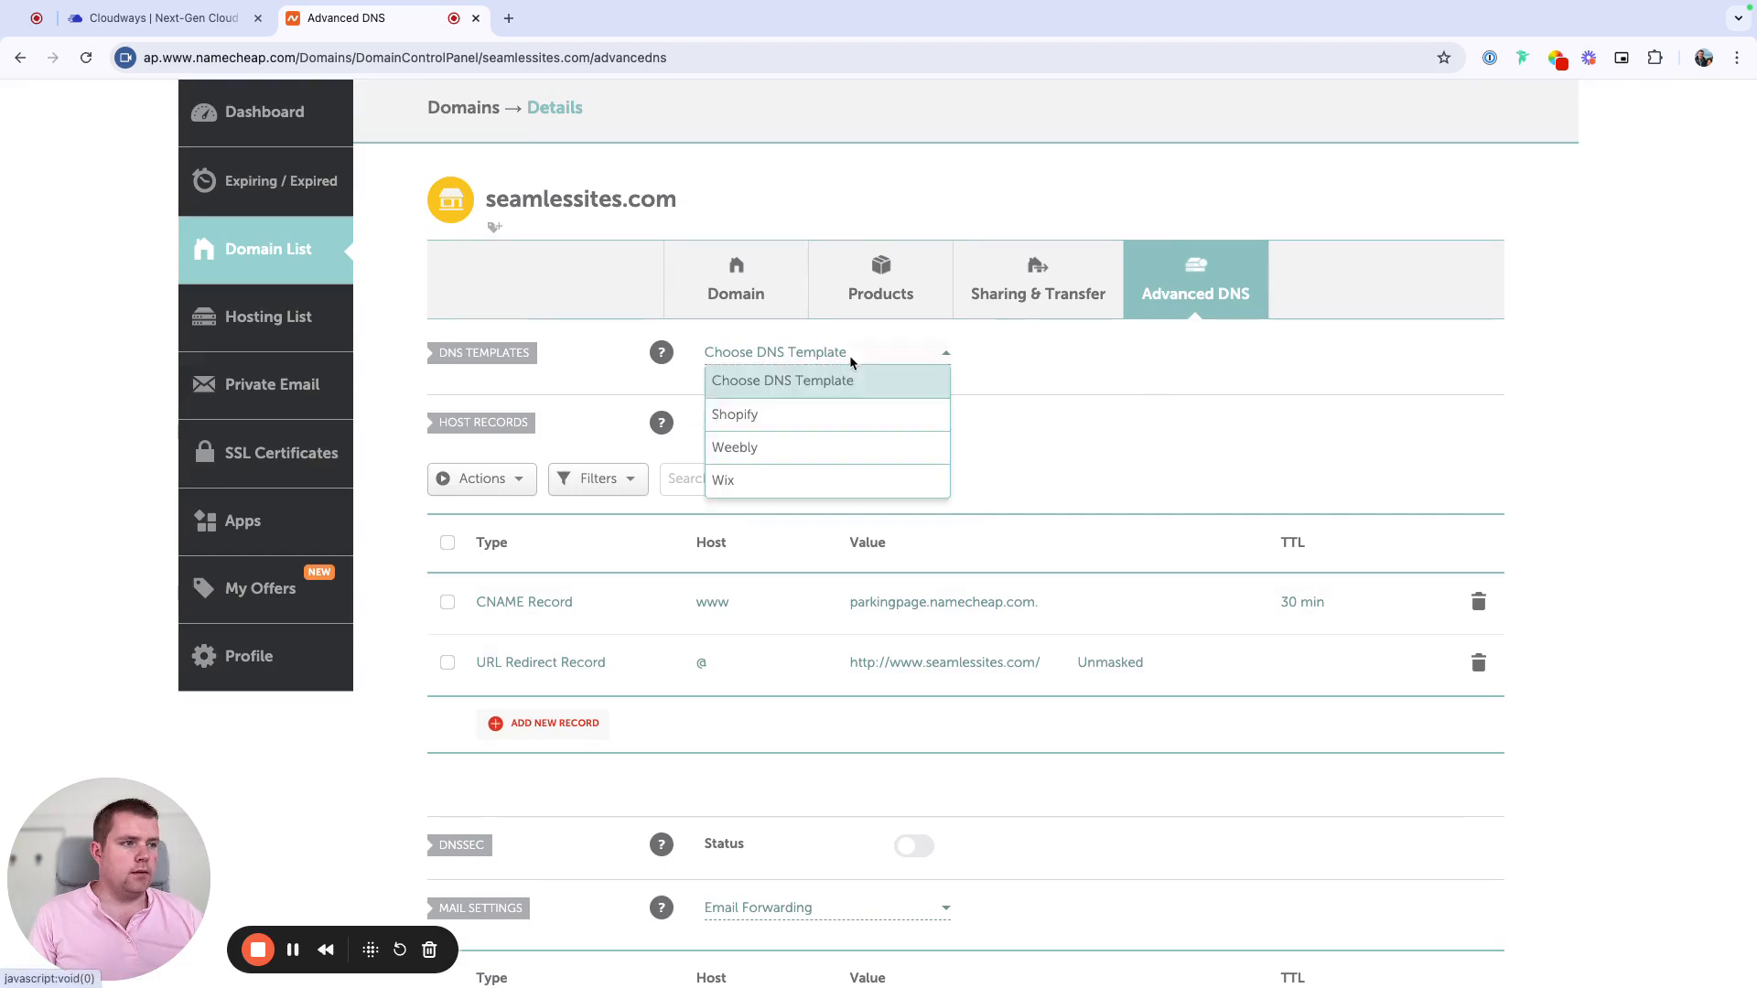
pyautogui.click(1100, 372)
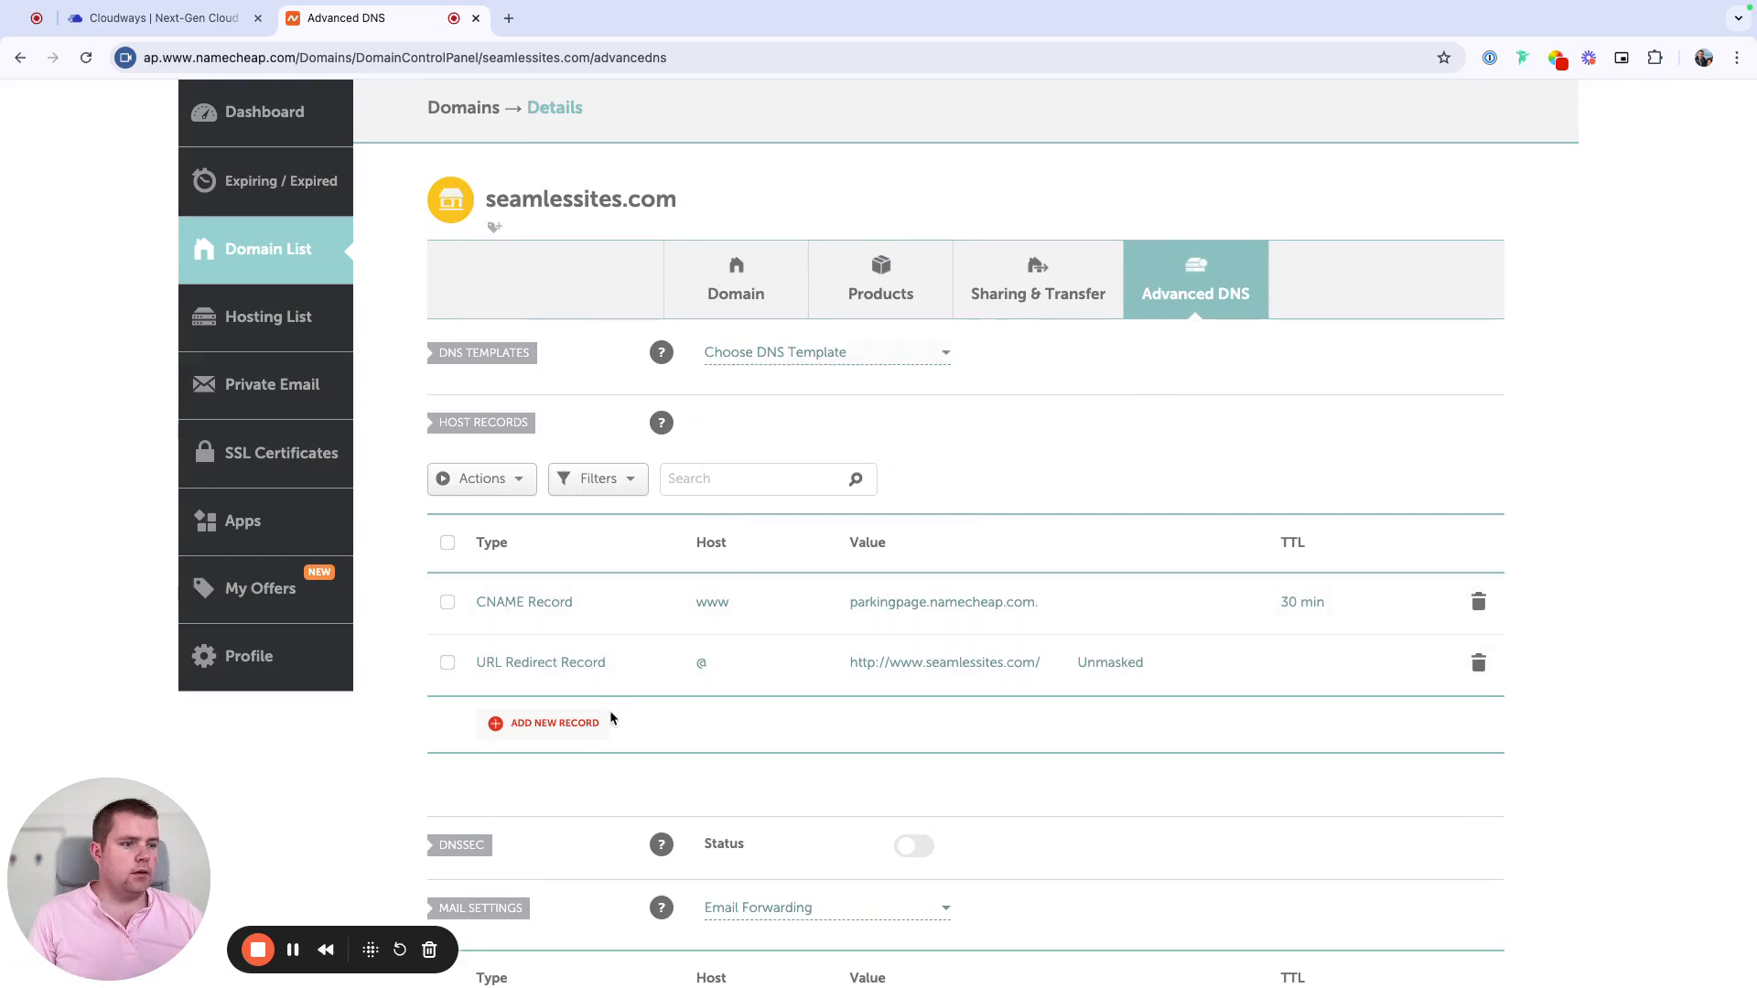
# Step: Add a new A record with host @ to the domain's host records
pyautogui.click(554, 723)
pyautogui.scroll(-4, 591, 721)
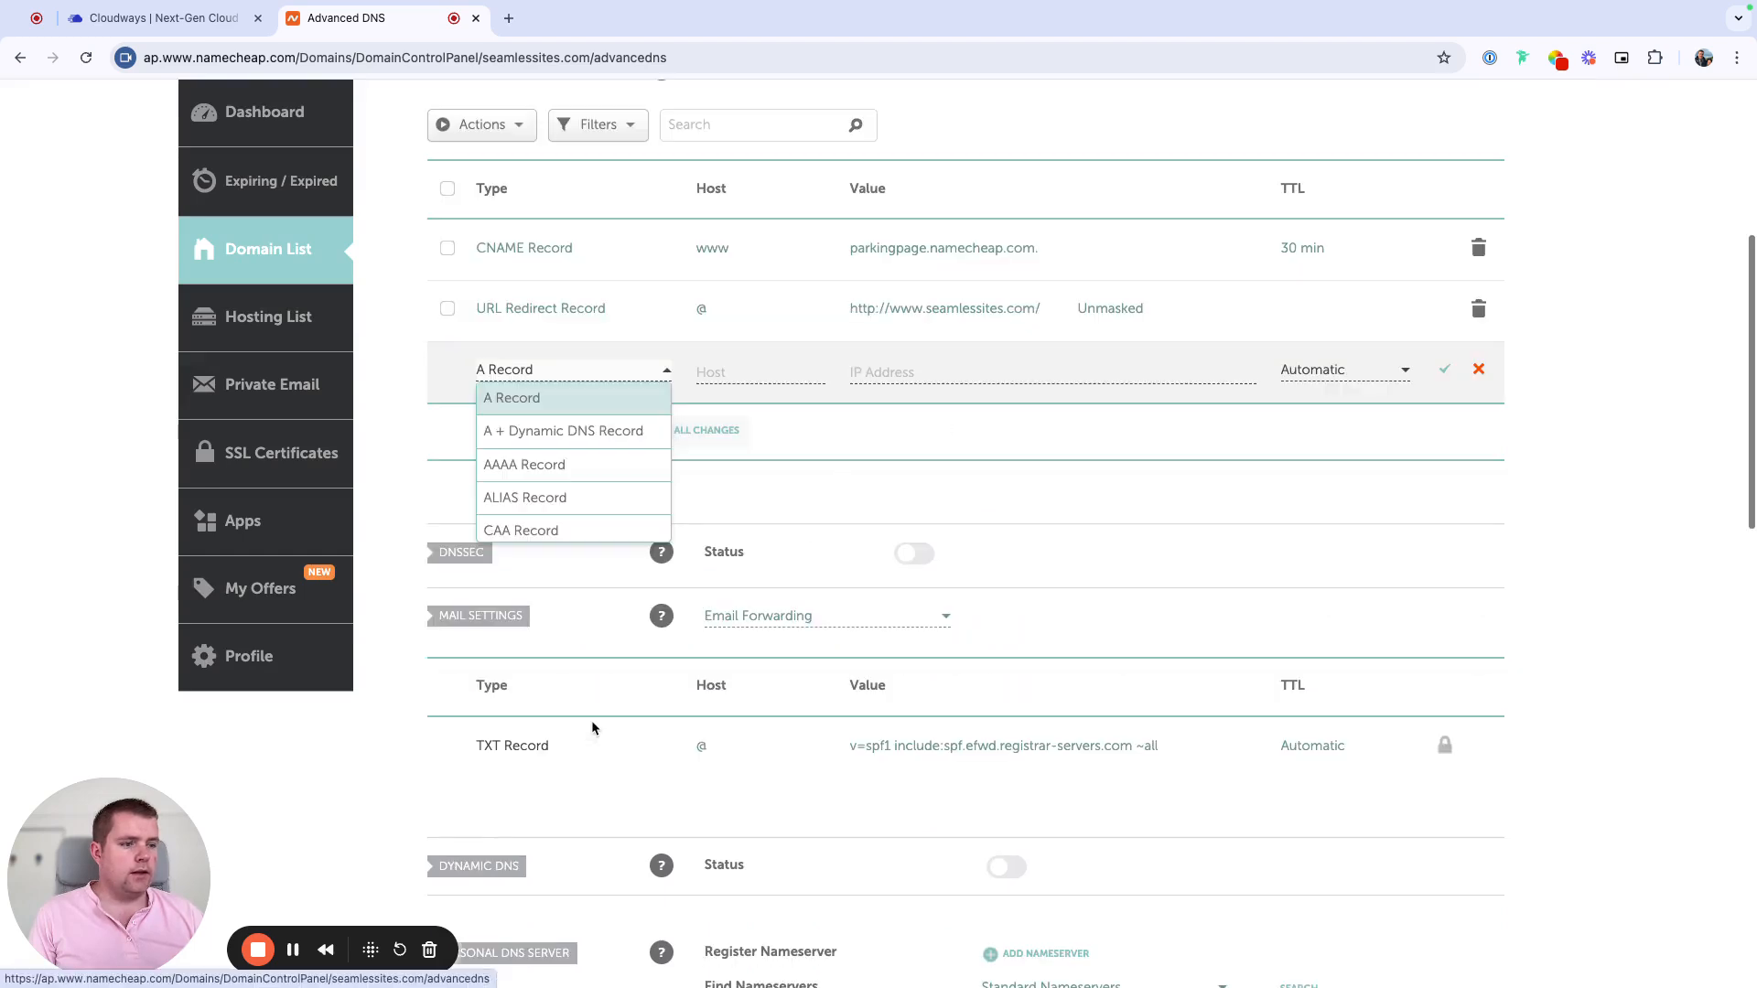
pyautogui.click(634, 400)
pyautogui.click(766, 372)
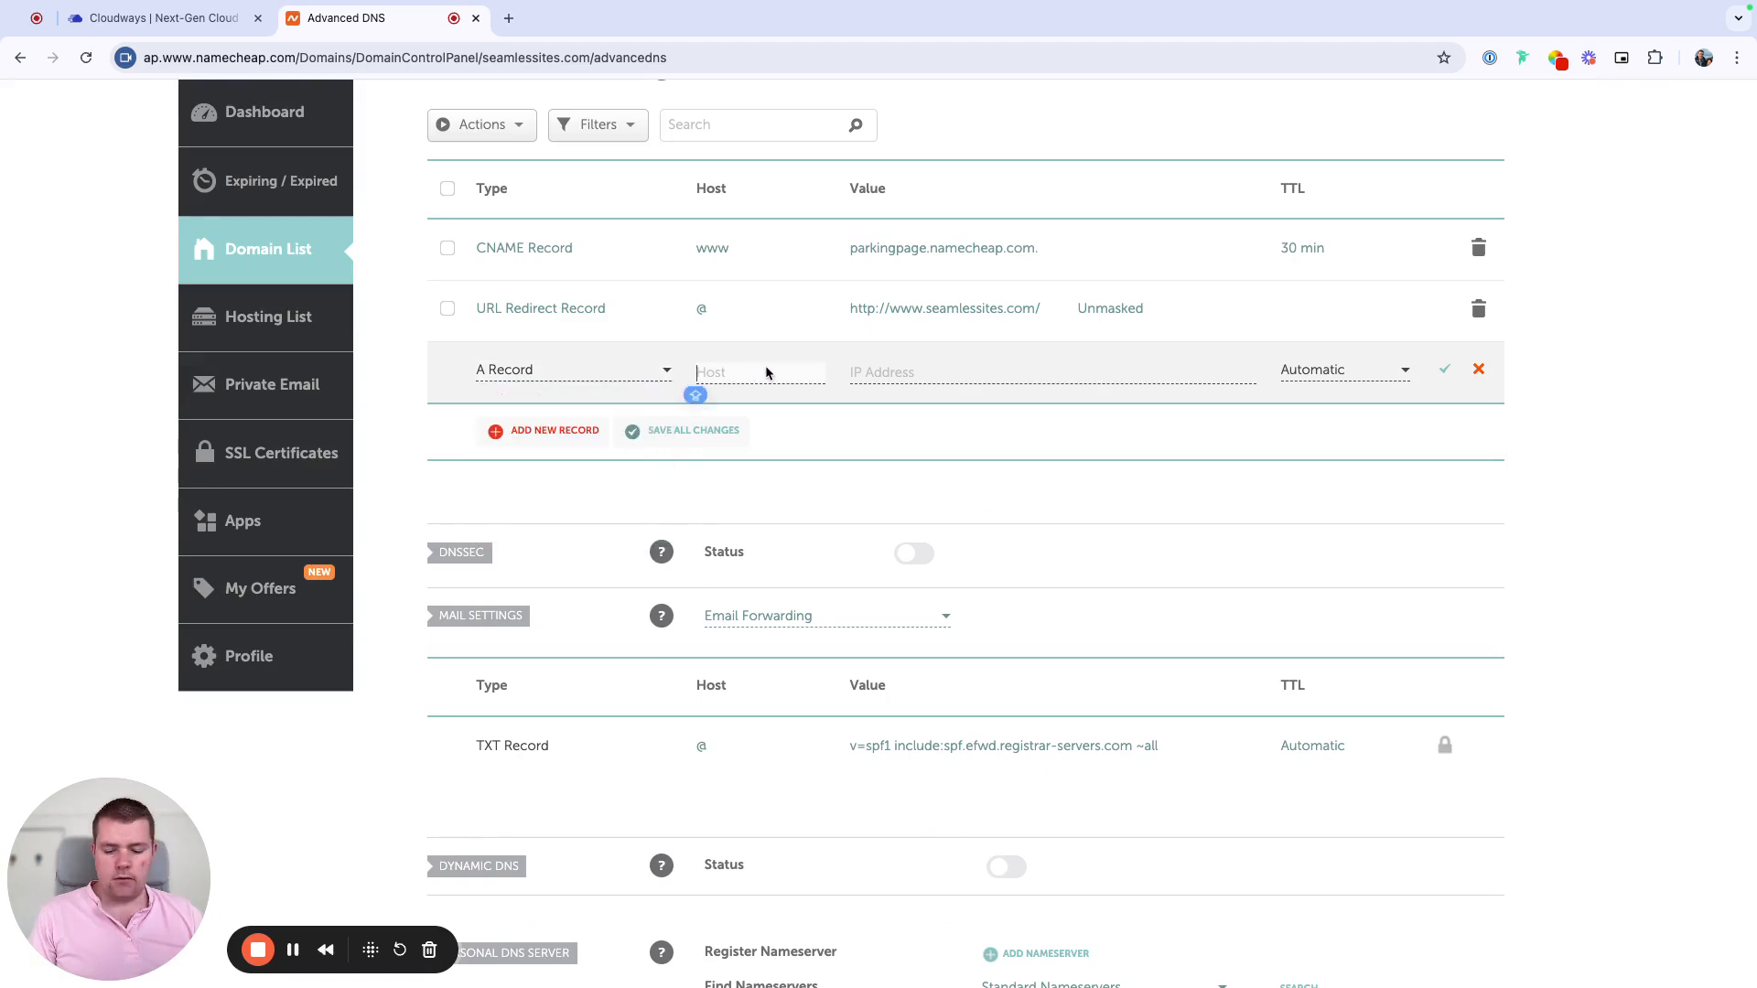
pyautogui.write('@')
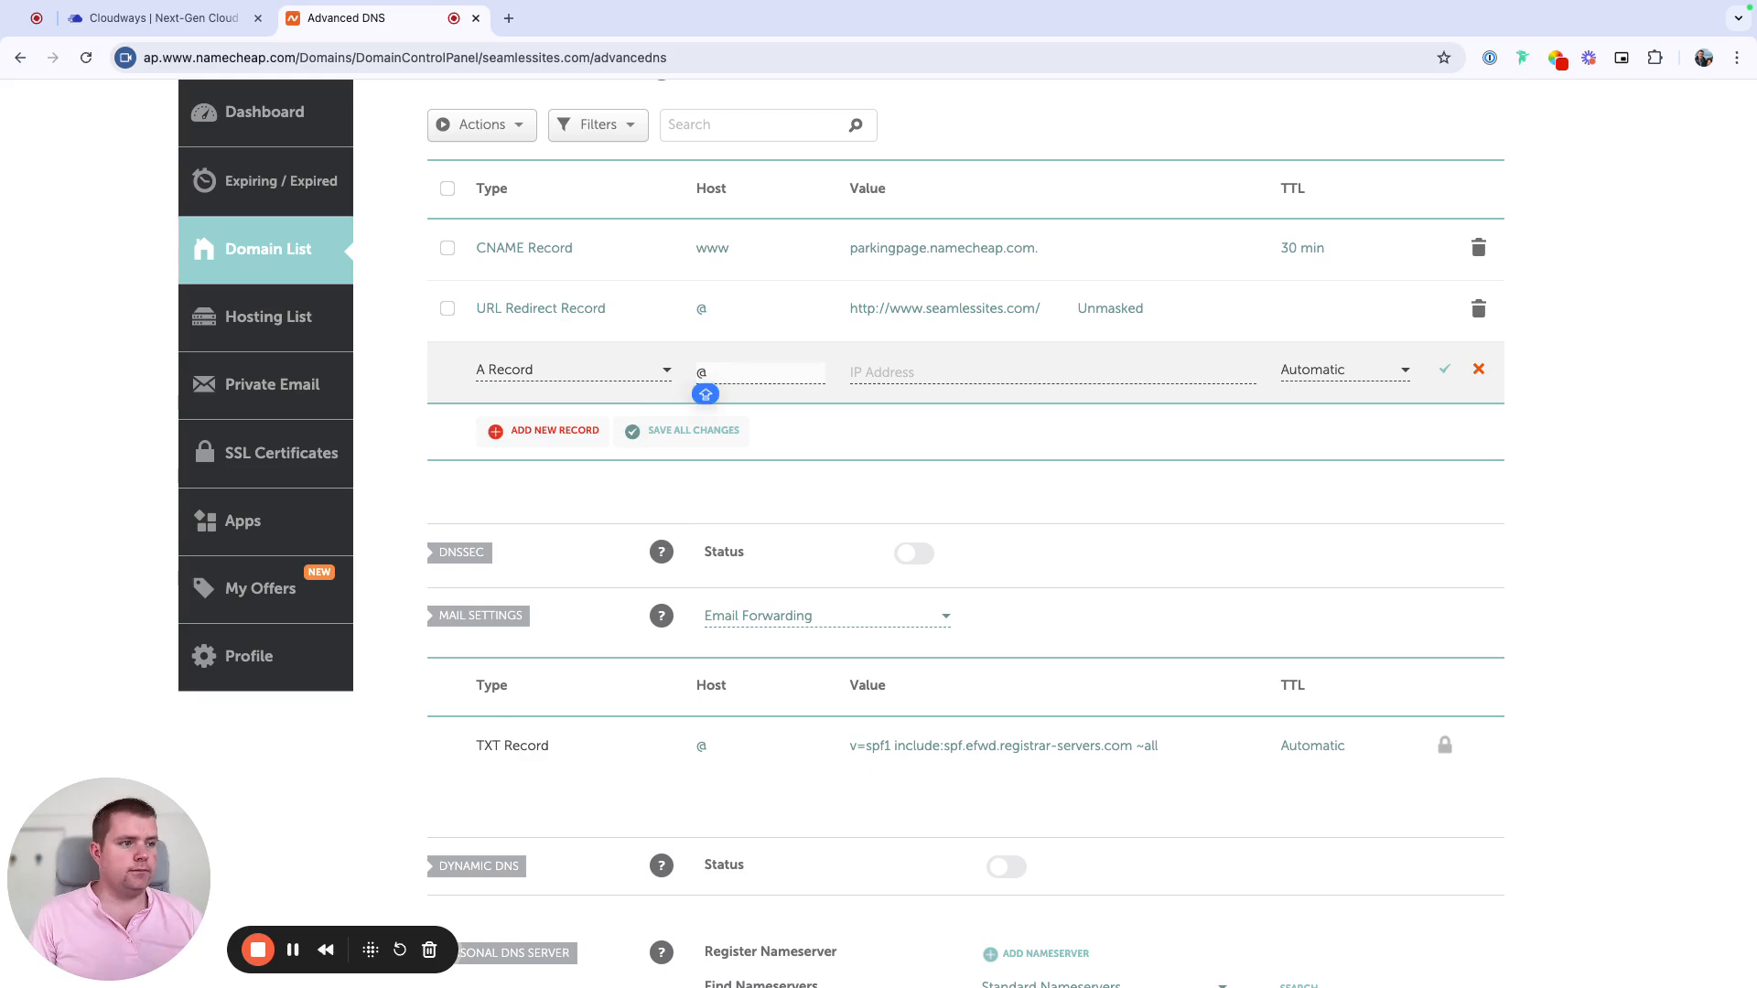
pyautogui.click(926, 372)
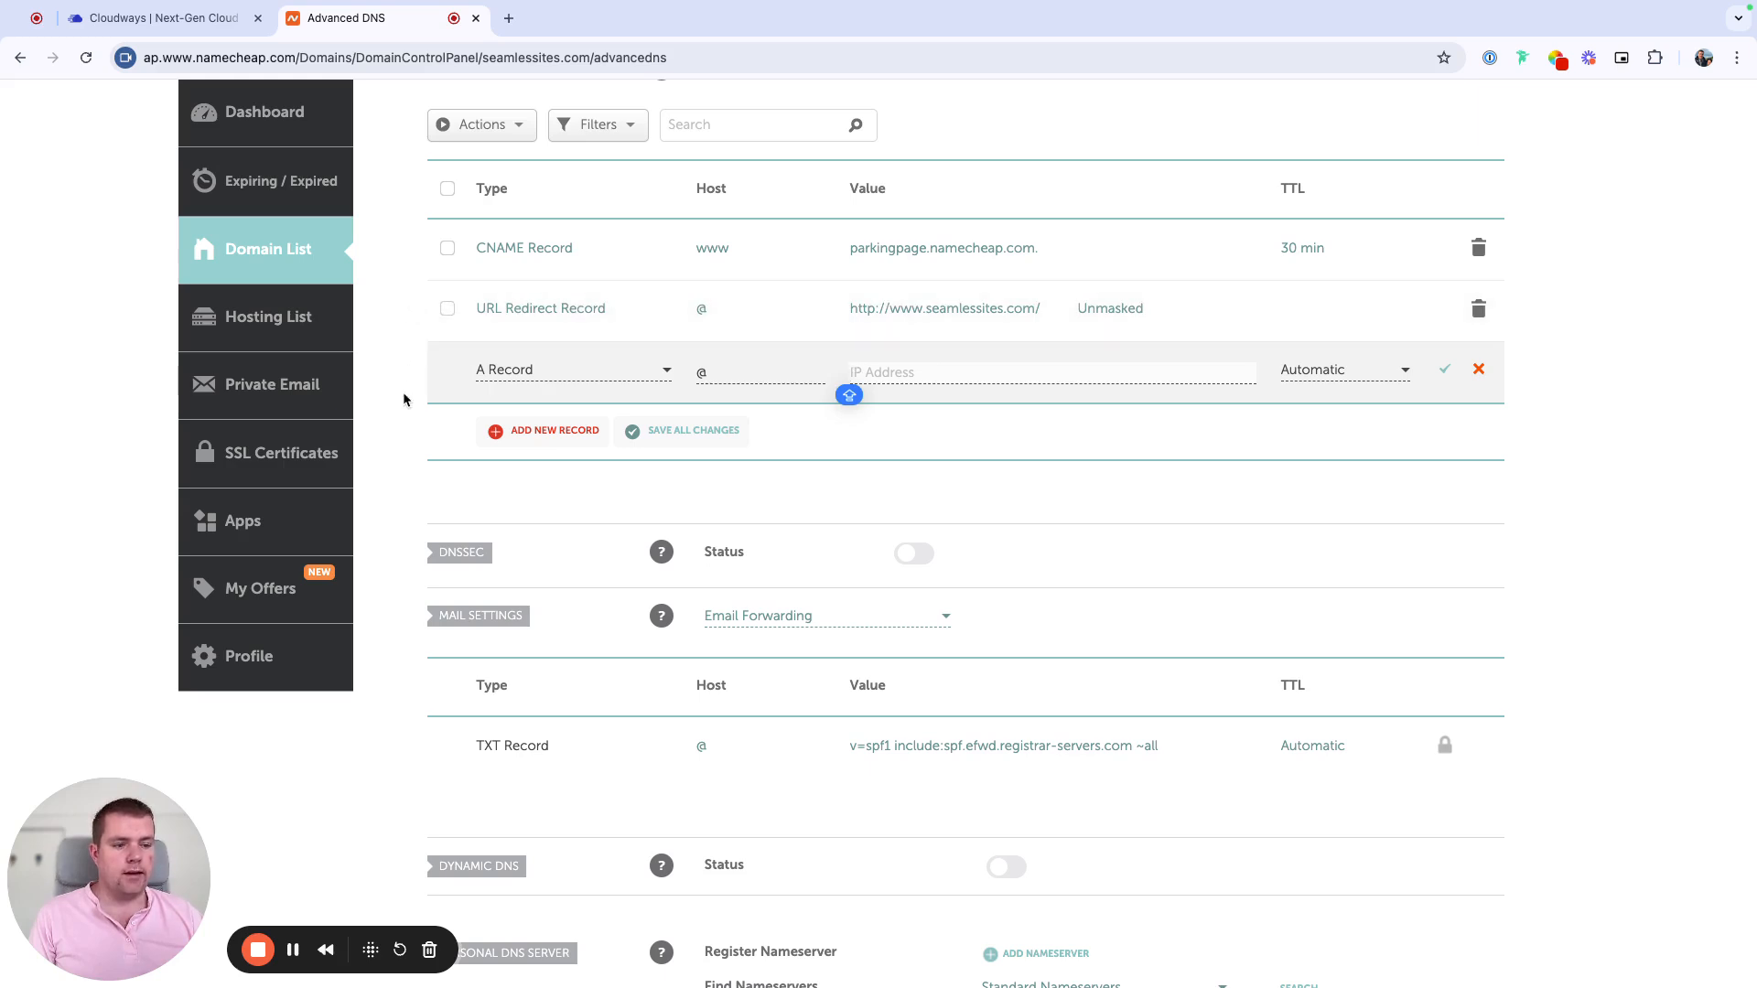
# Step: Switch to Cloudways, copy the Seamless application's public IP, and paste it as the @ record's IP address in Namecheap
pyautogui.press('super+alt+Left')
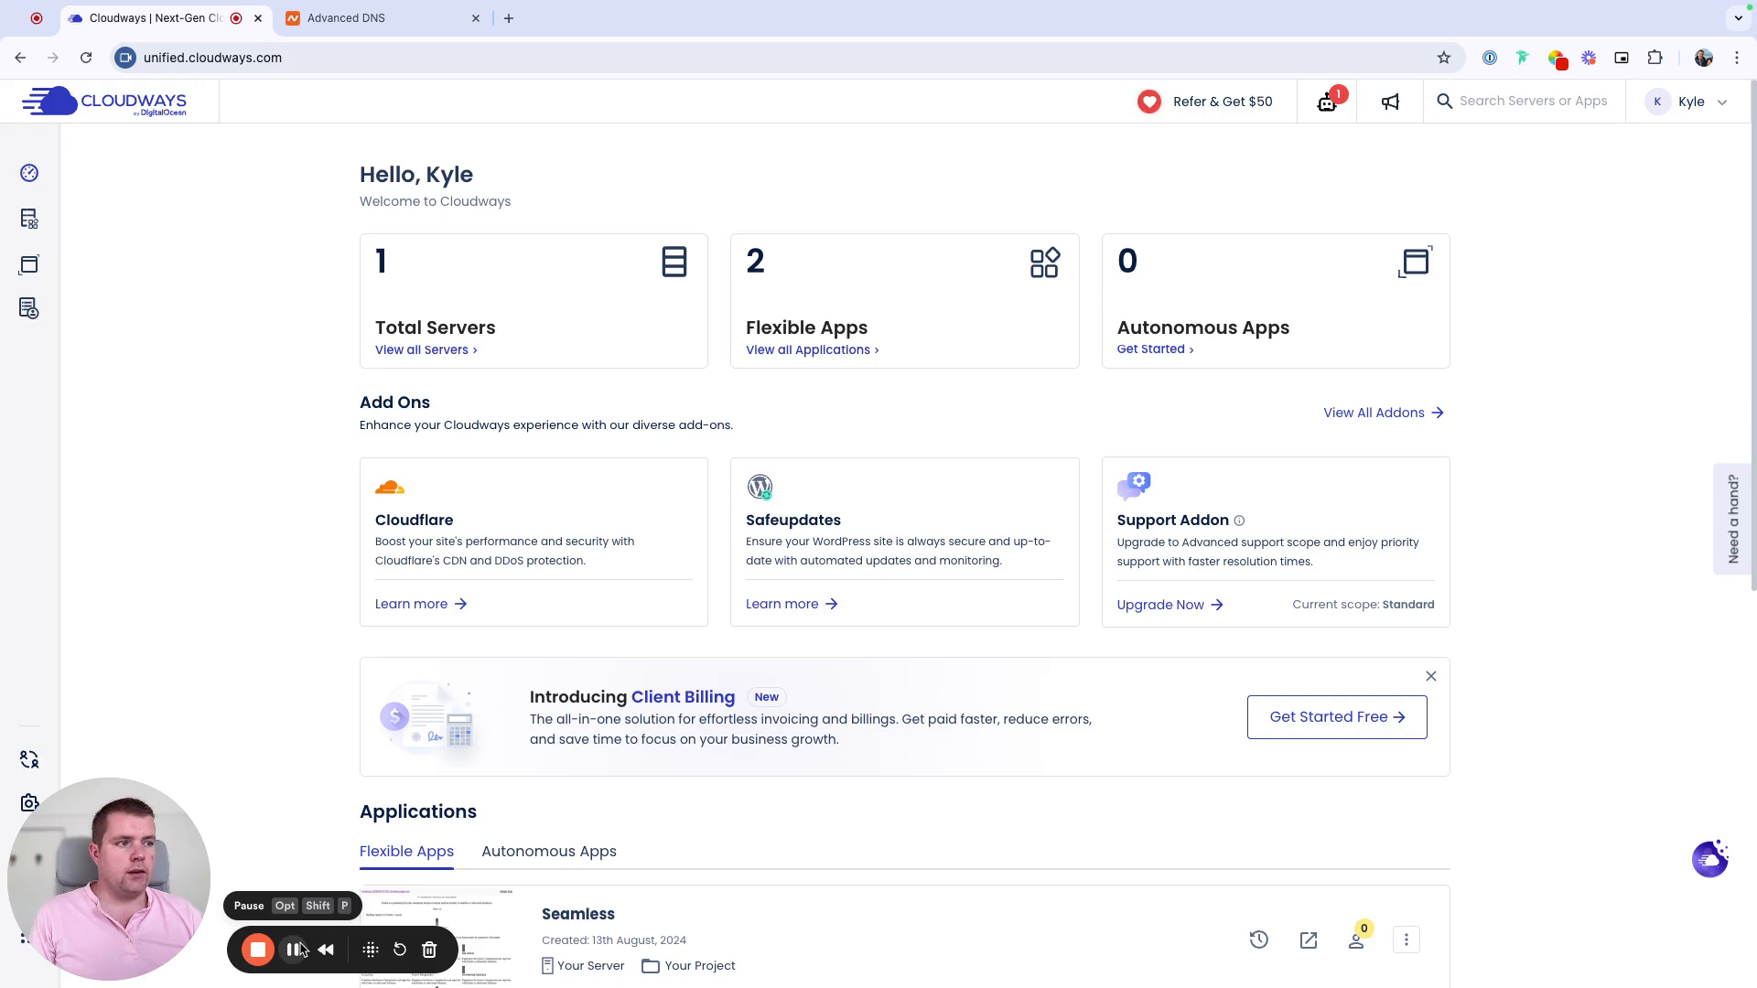
pyautogui.click(842, 354)
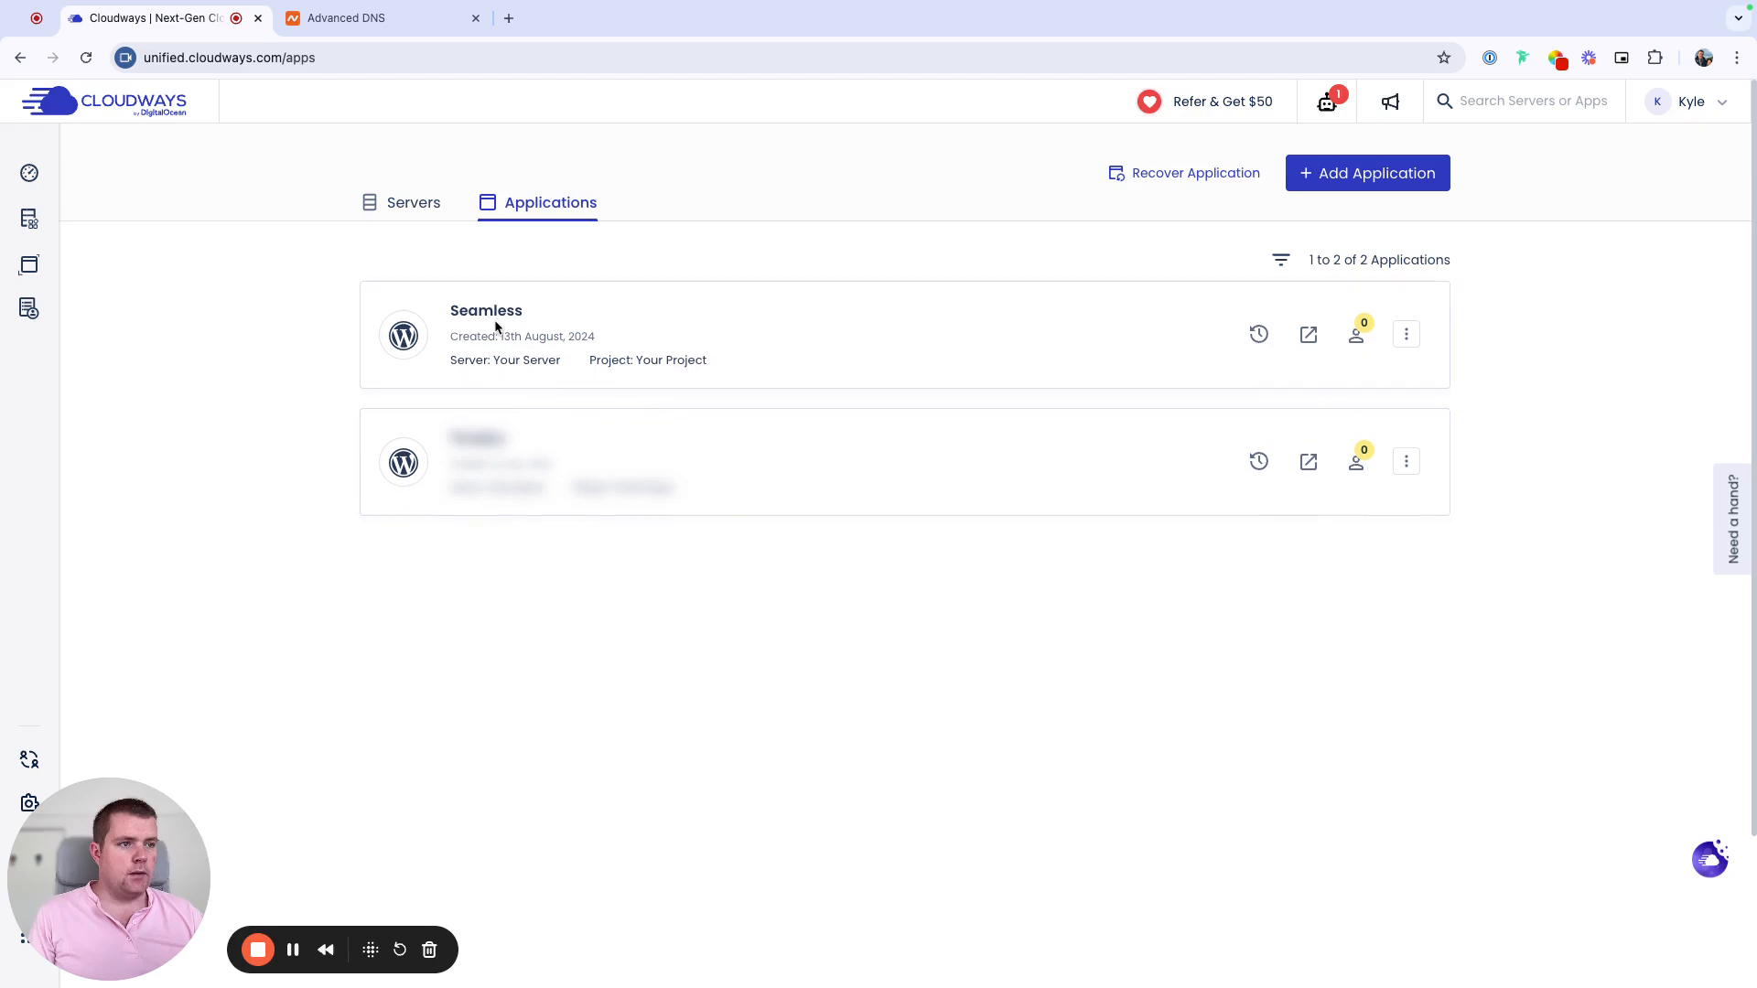
pyautogui.click(499, 323)
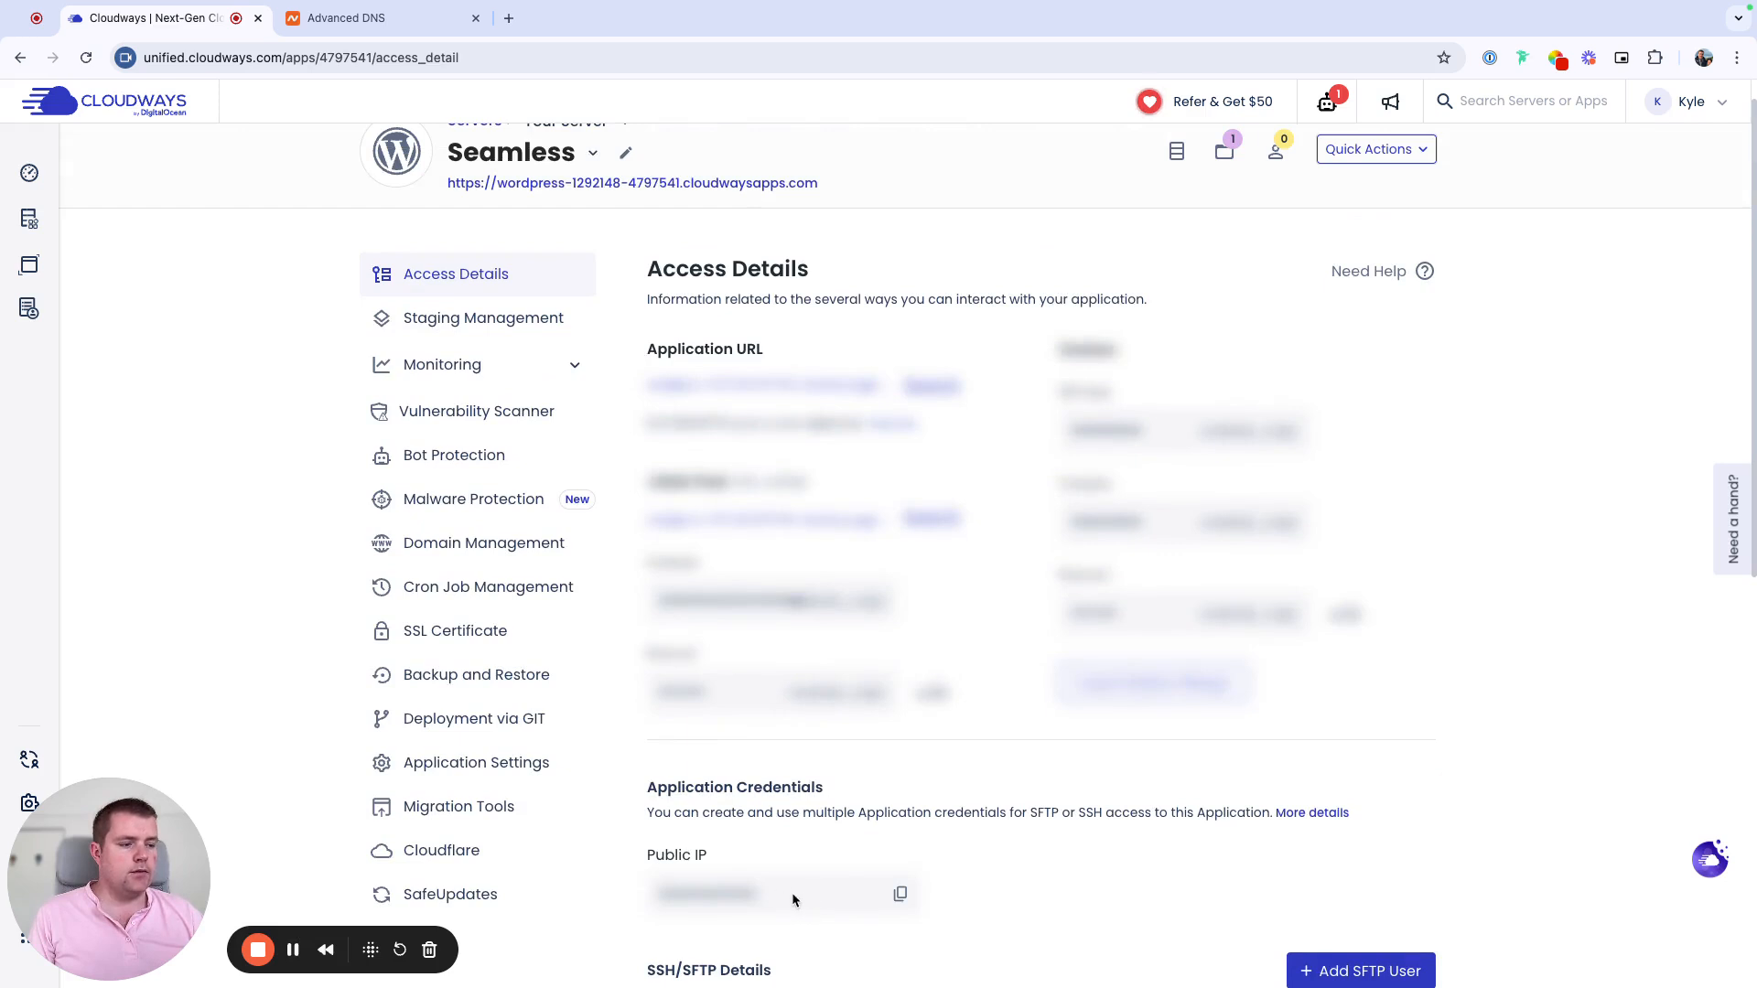
pyautogui.click(900, 894)
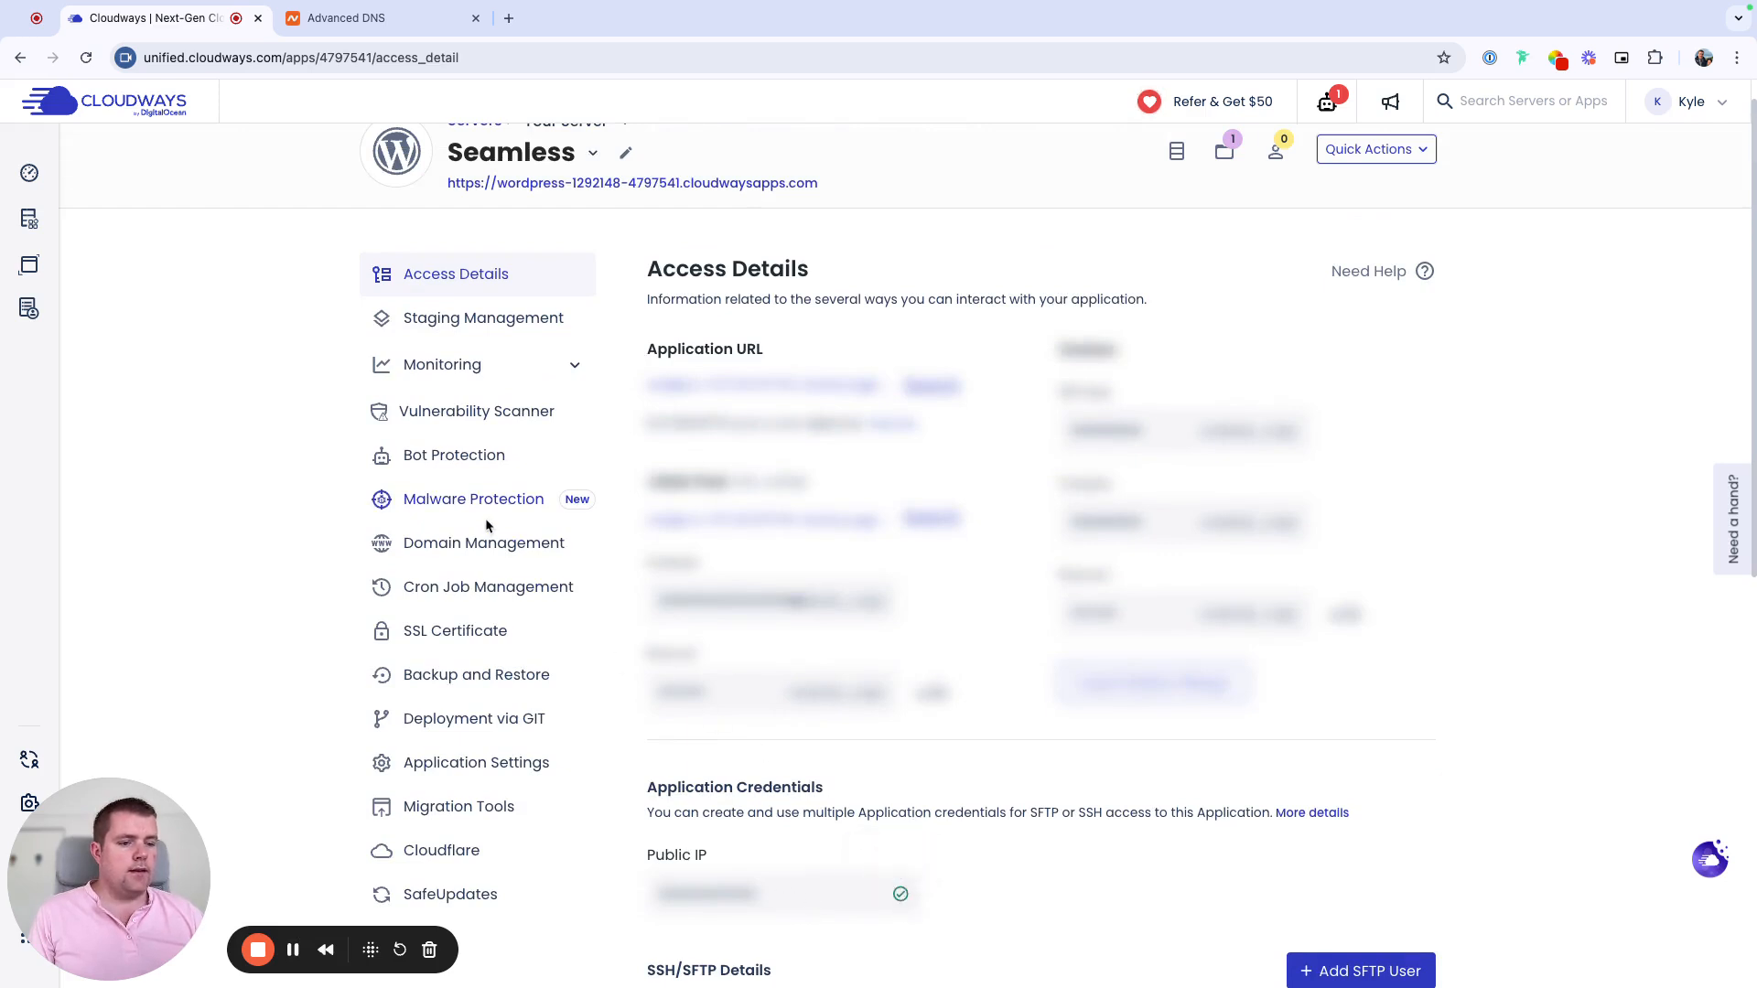
pyautogui.click(408, 20)
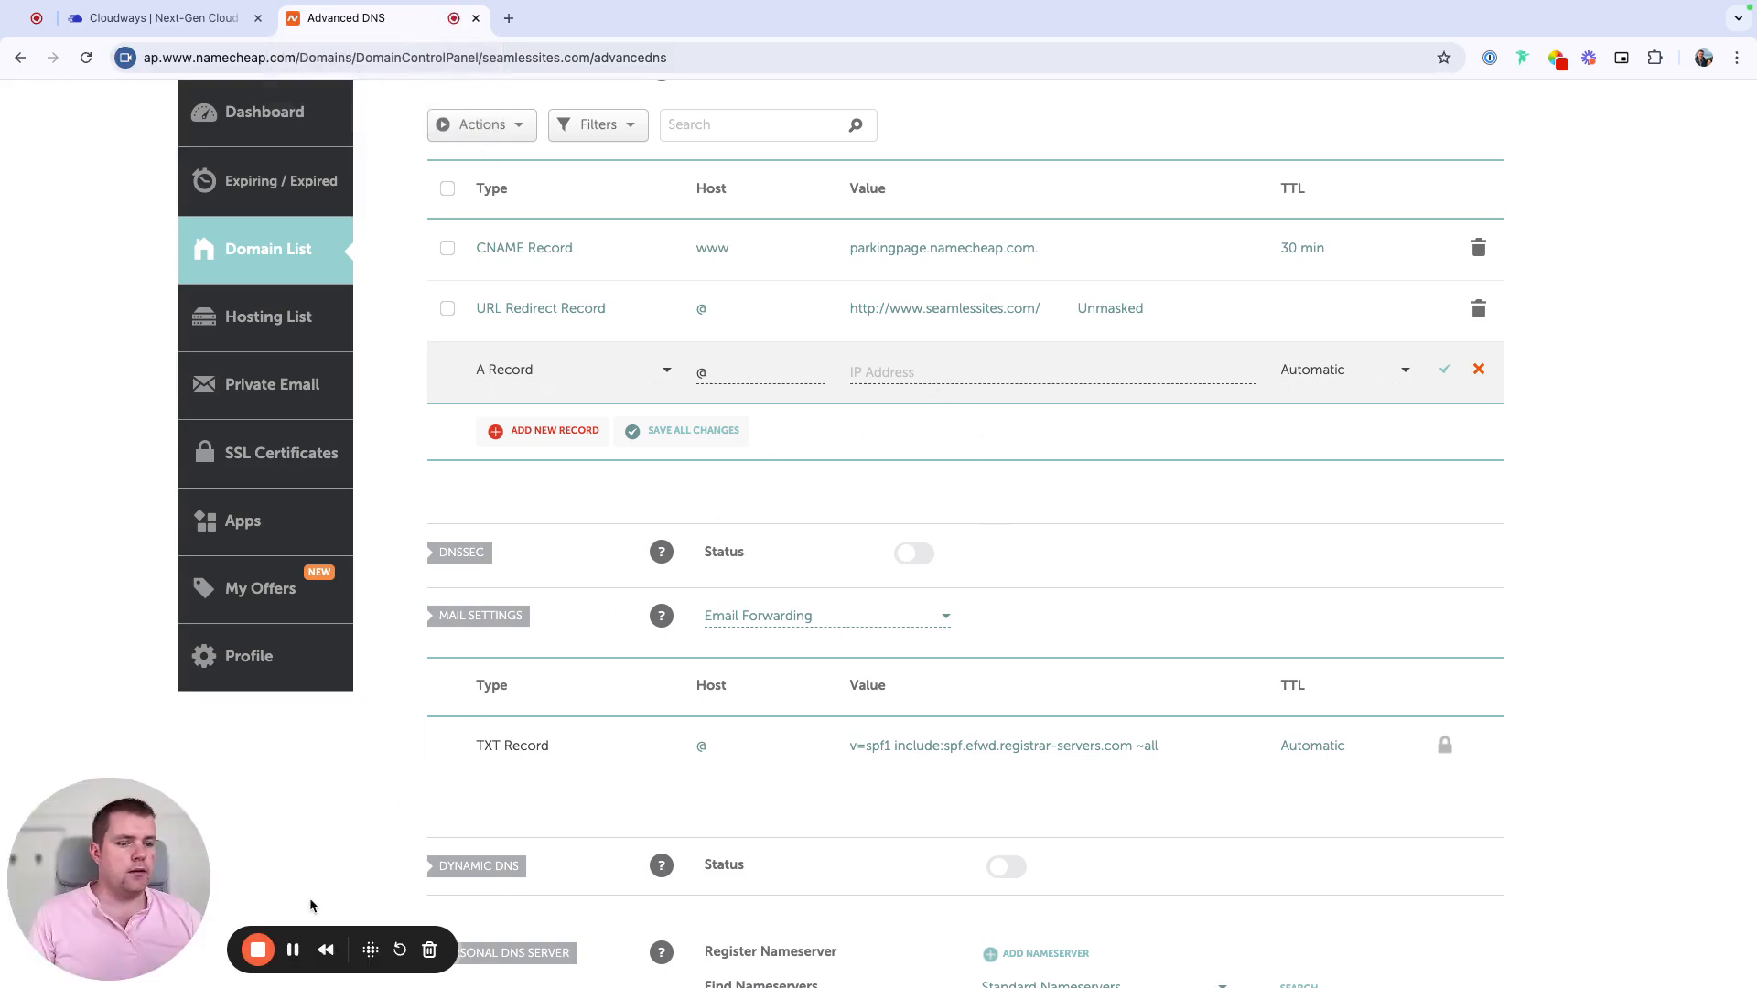
pyautogui.click(293, 949)
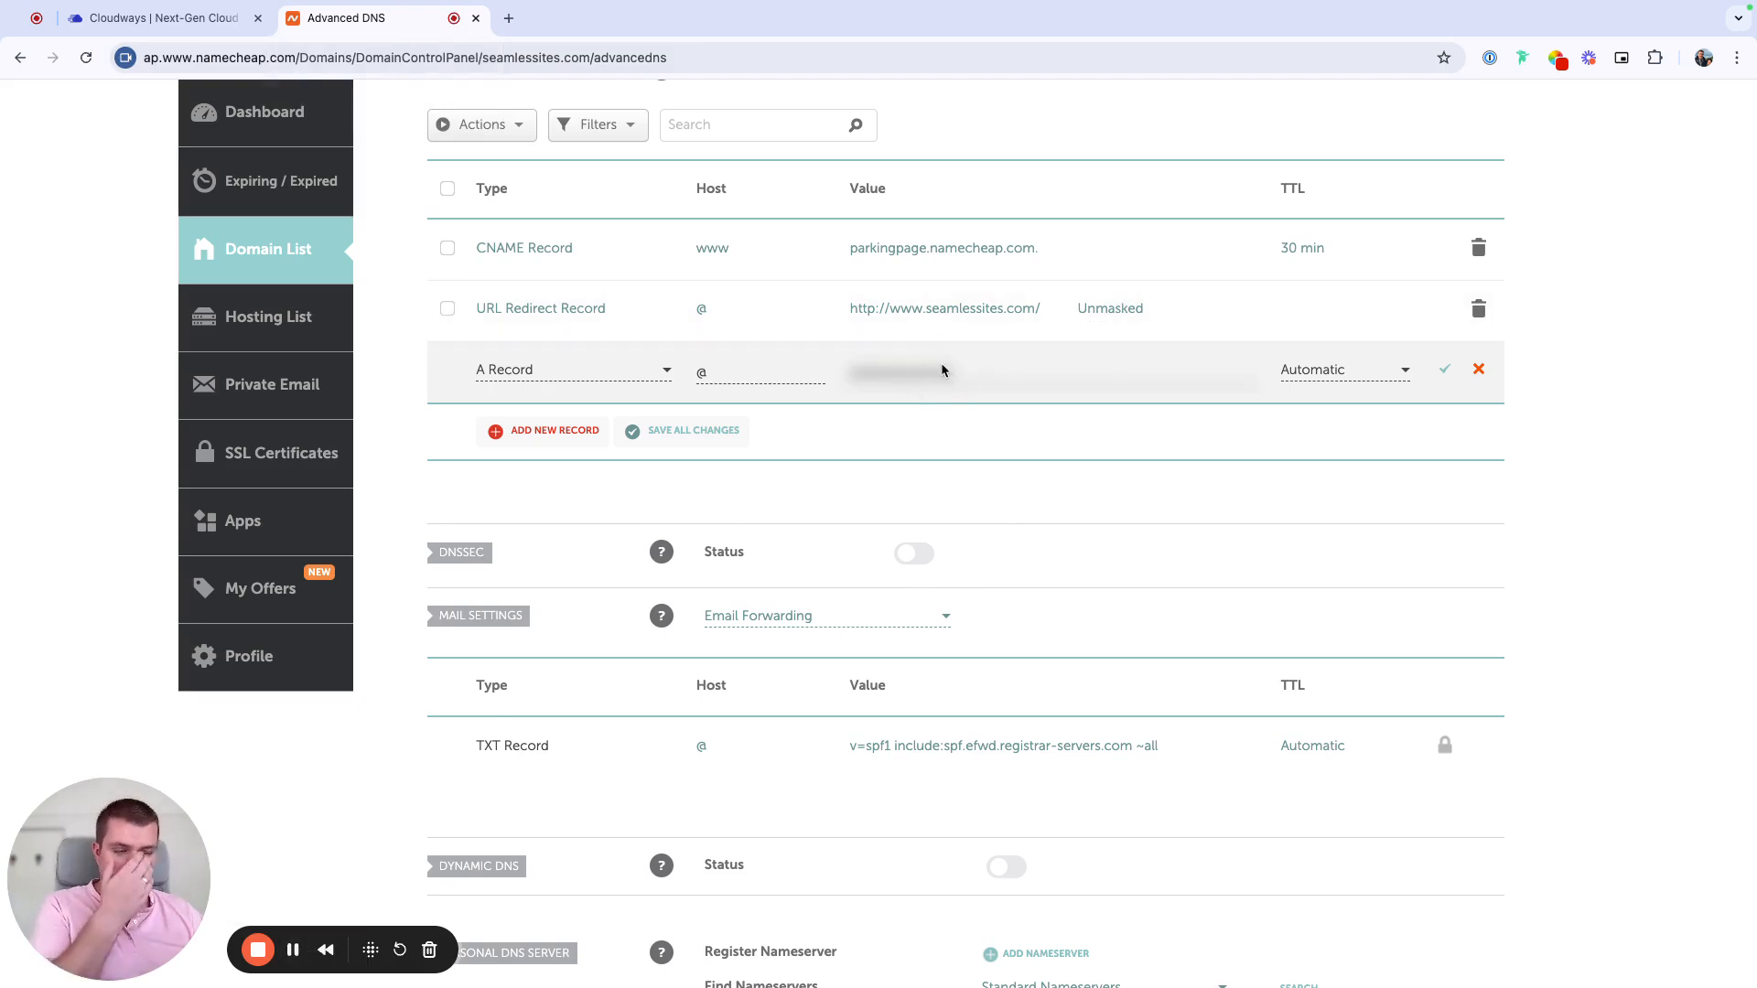
# Step: Add a second A record with host www and the same public IP, and save all host record changes
pyautogui.click(581, 432)
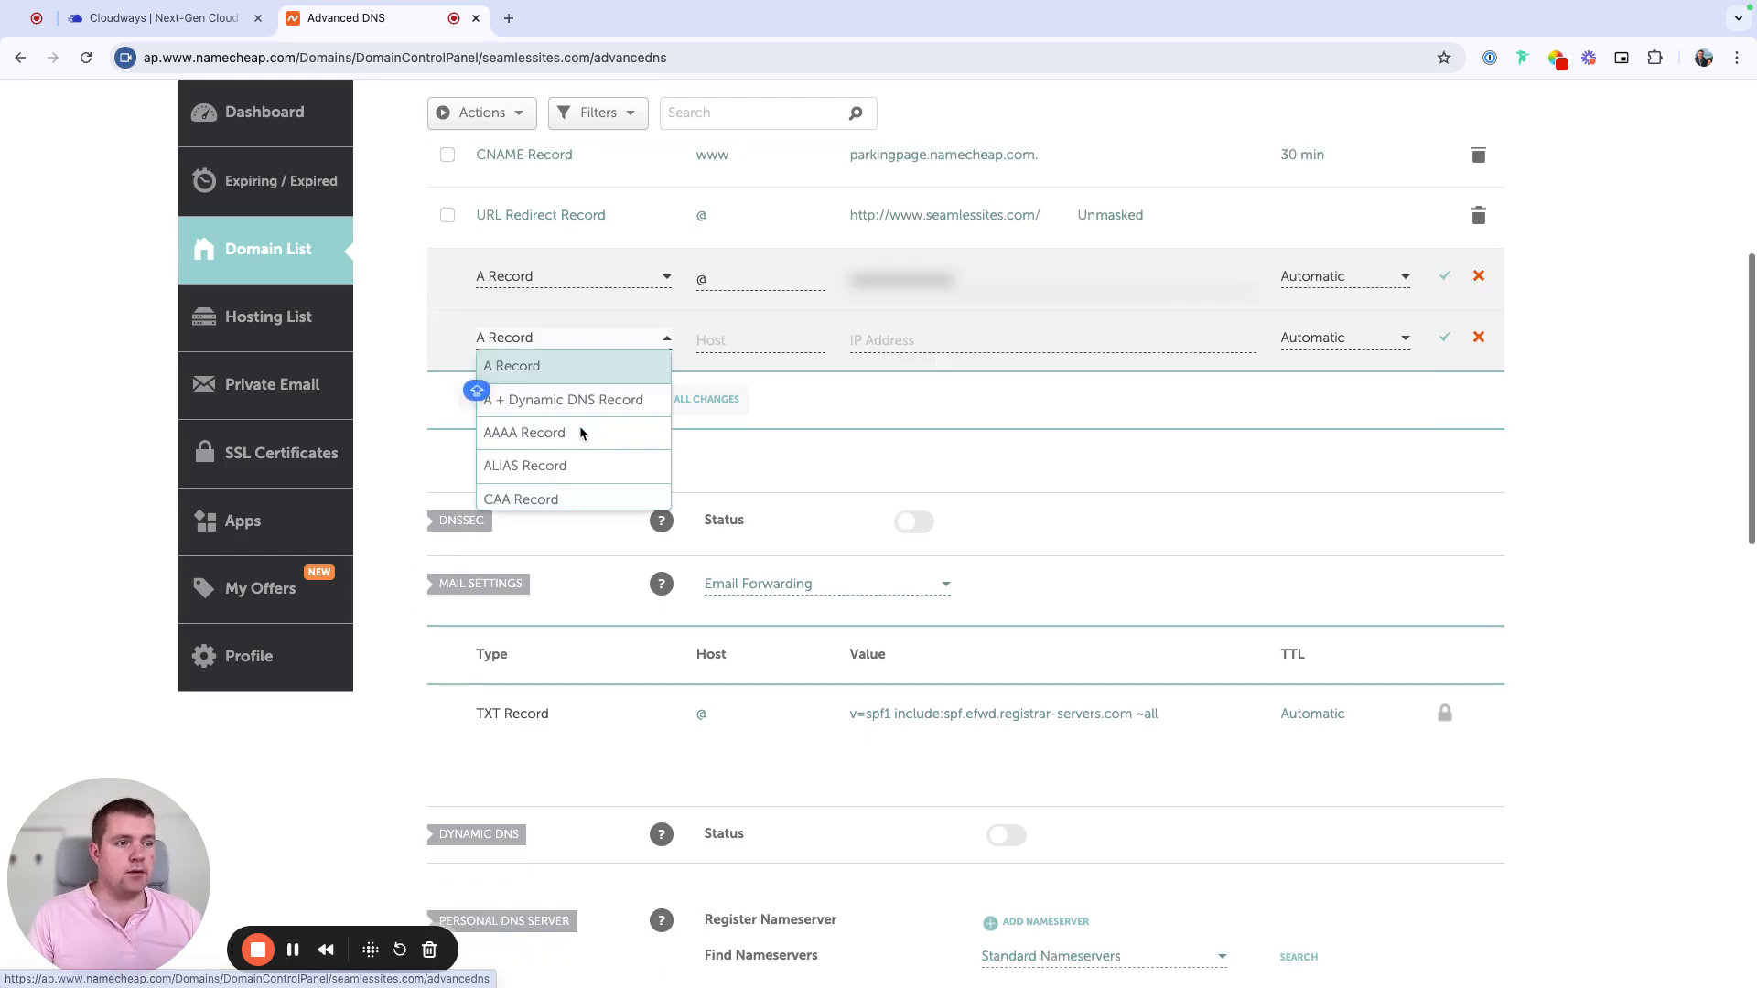
pyautogui.click(600, 357)
pyautogui.click(755, 340)
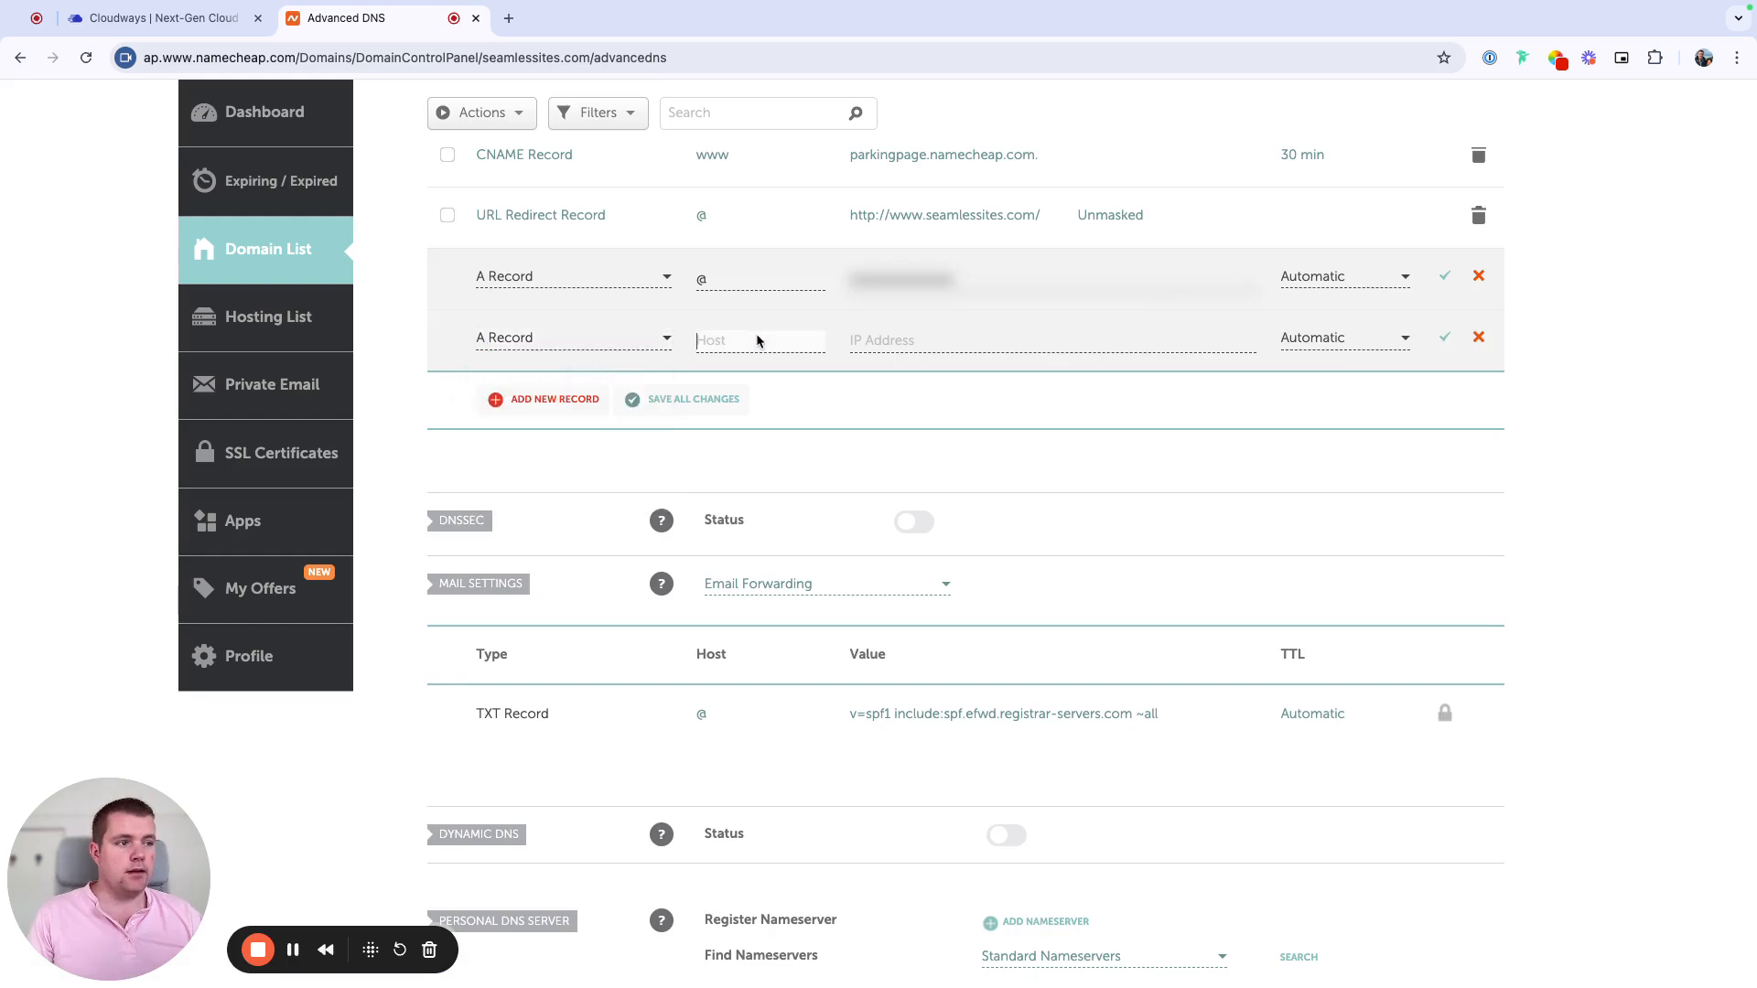
pyautogui.write('www')
pyautogui.press('BackSpace')
pyautogui.press('BackSpace')
pyautogui.press('BackSpace')
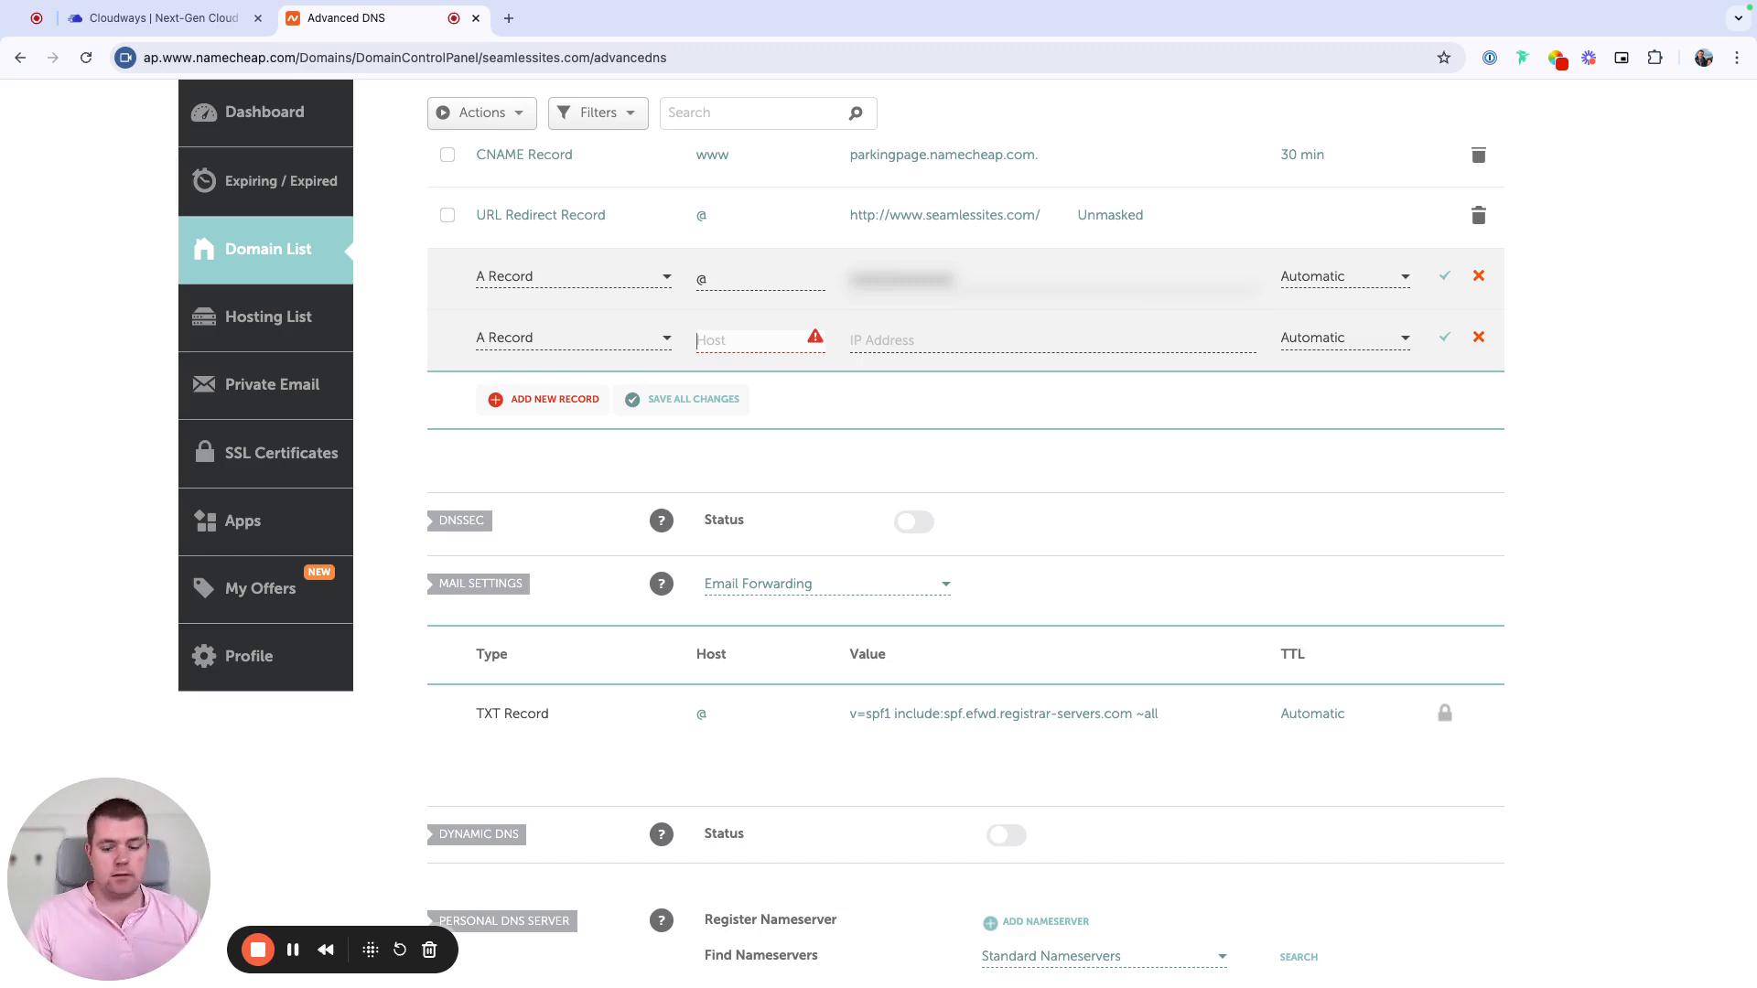
pyautogui.write('www')
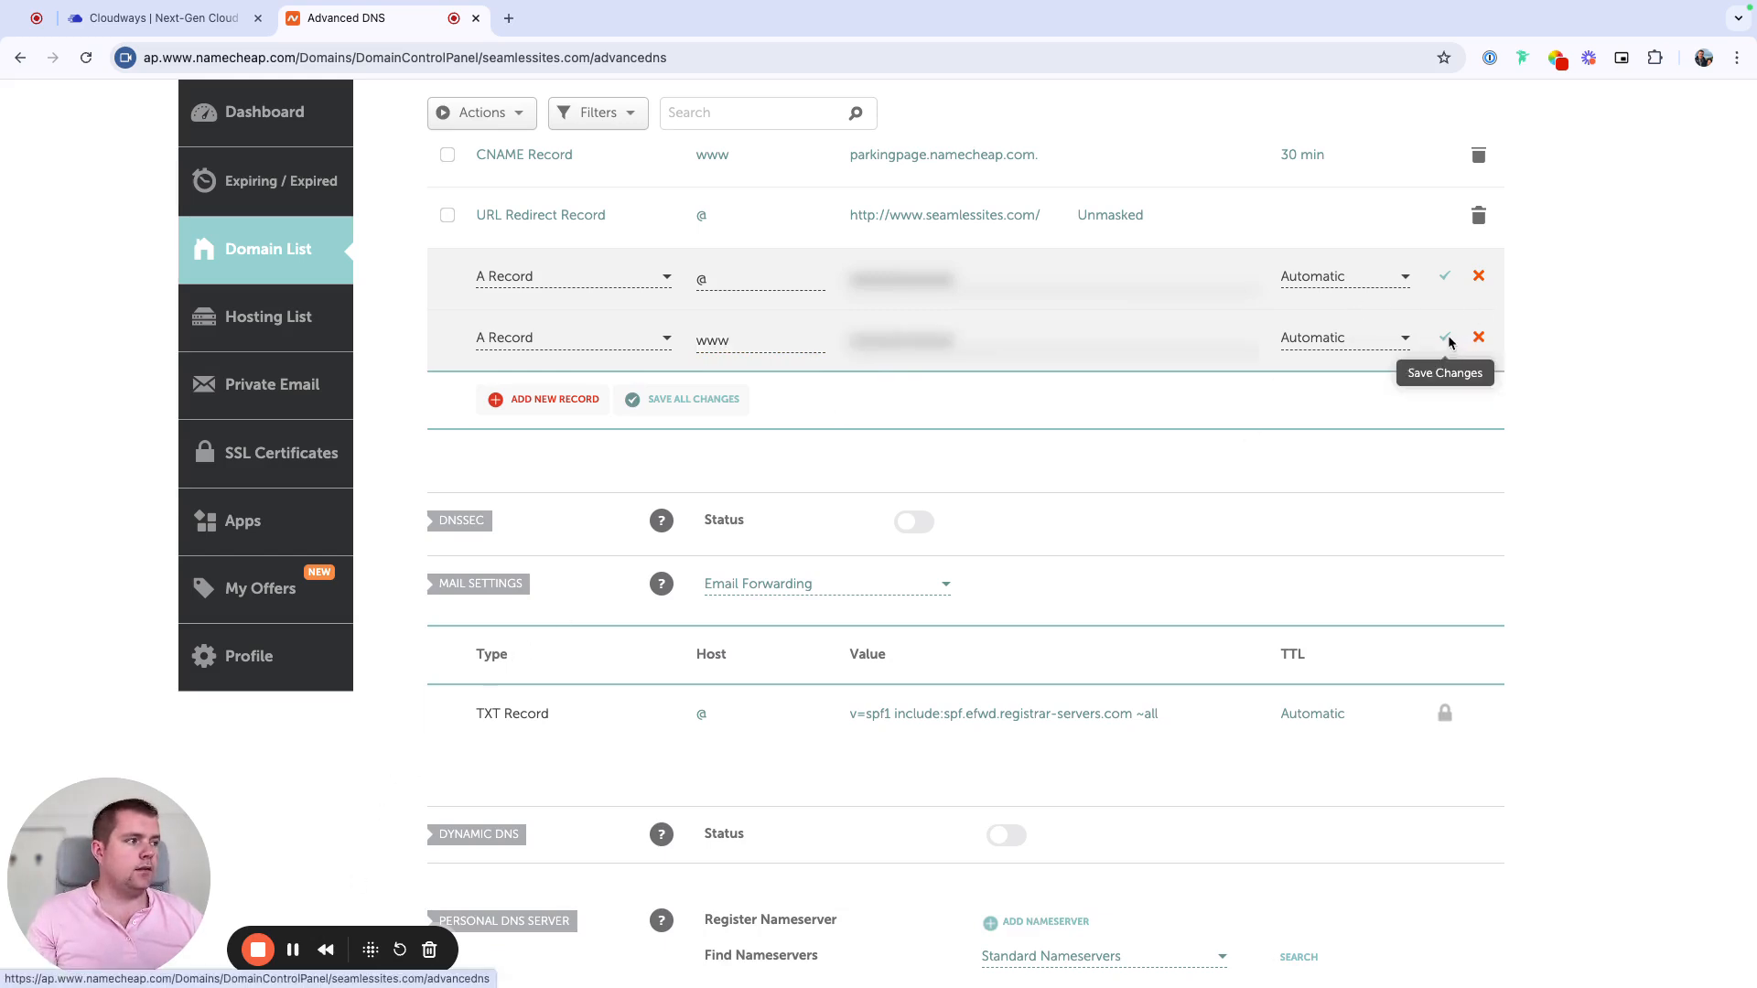
pyautogui.click(705, 399)
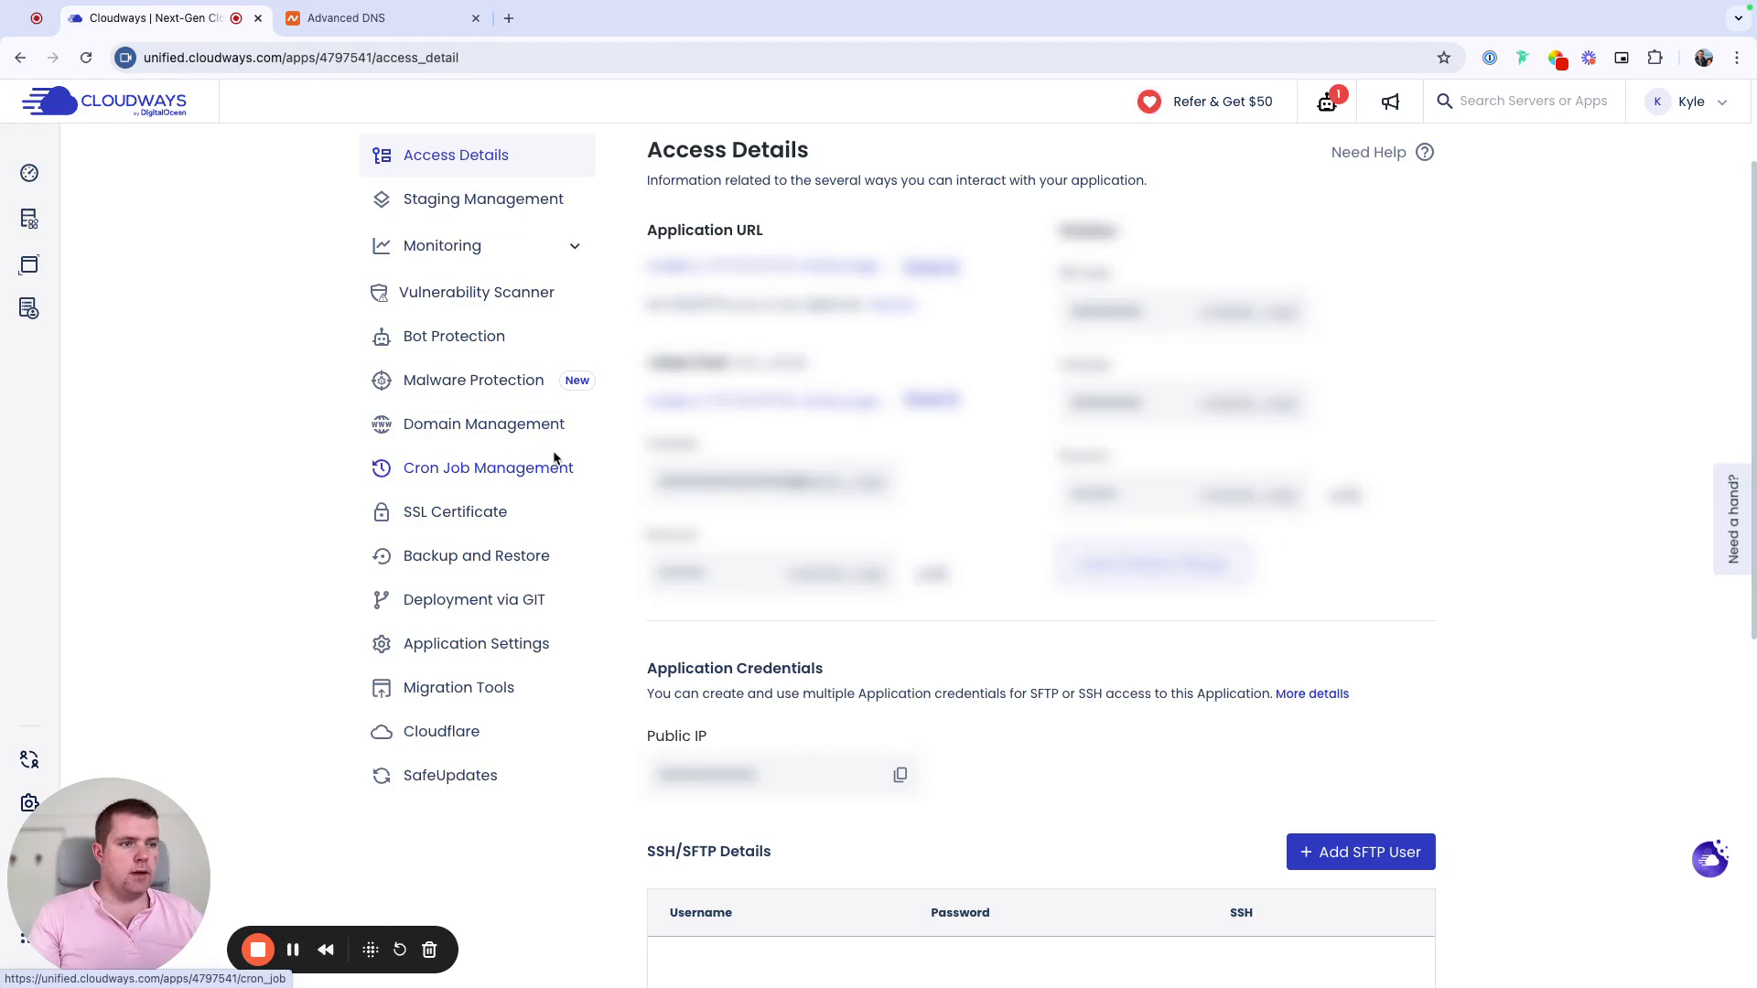
# Step: In Cloudways, add seamlessites.com, copied from Namecheap, to the Seamless application's domain list
pyautogui.click(518, 437)
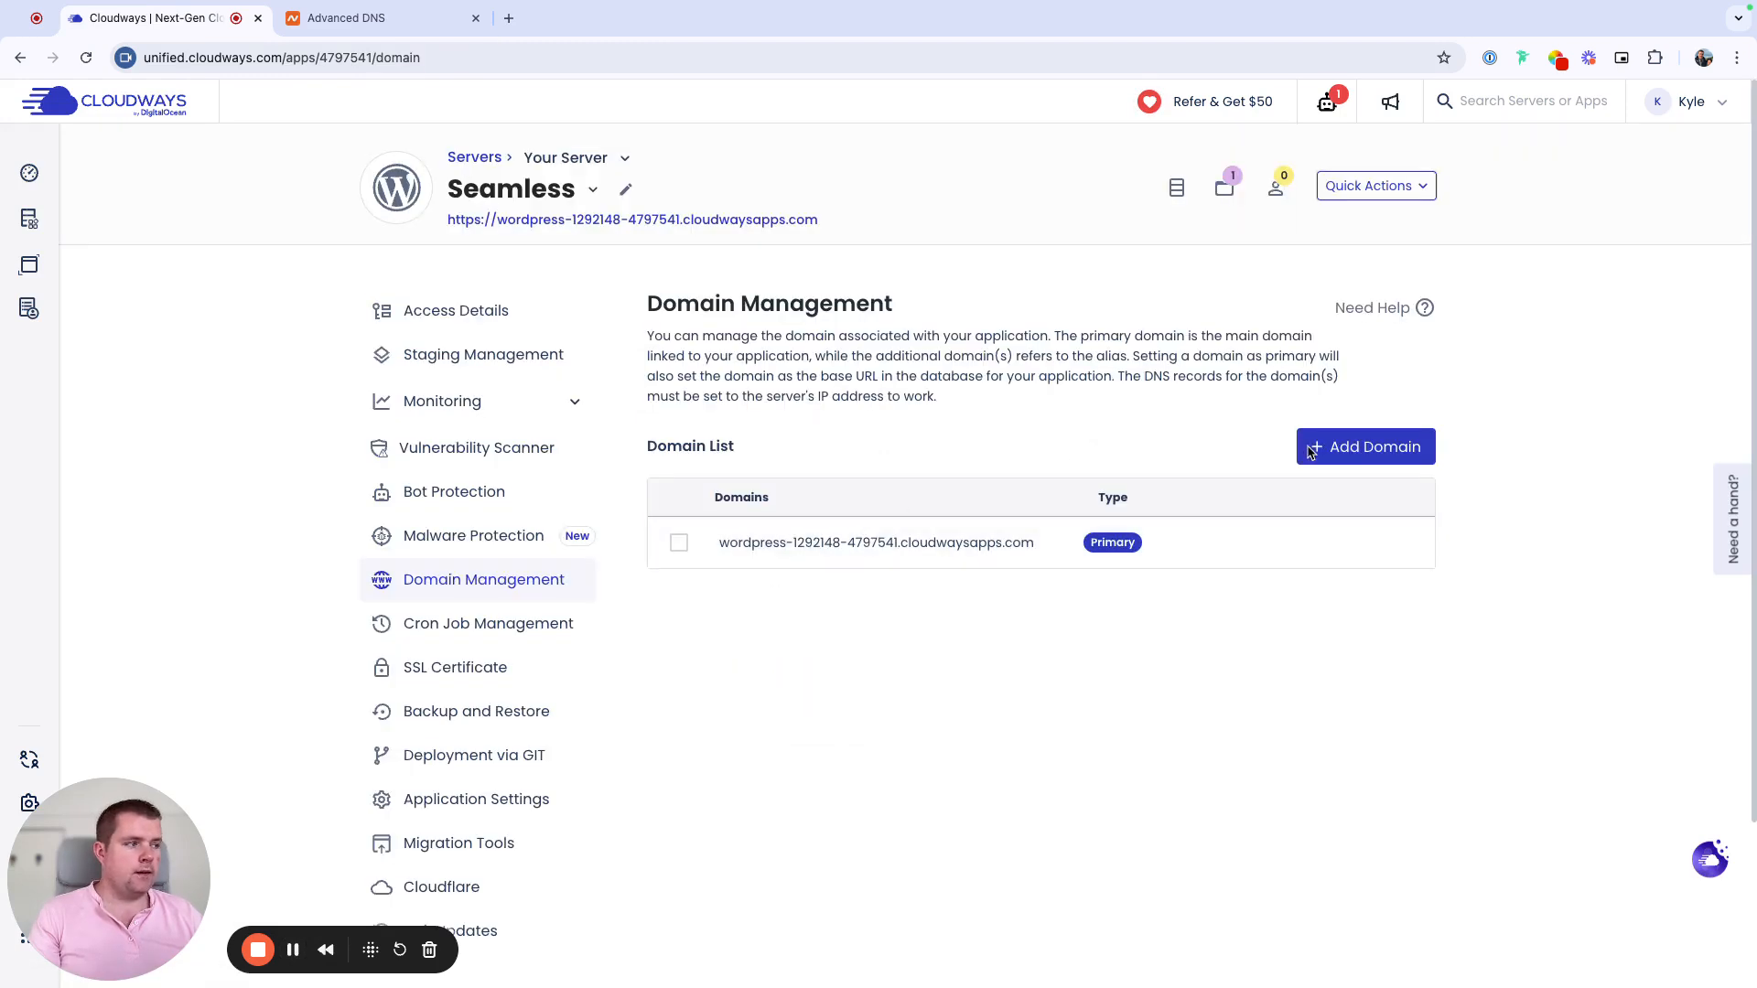
pyautogui.click(1362, 449)
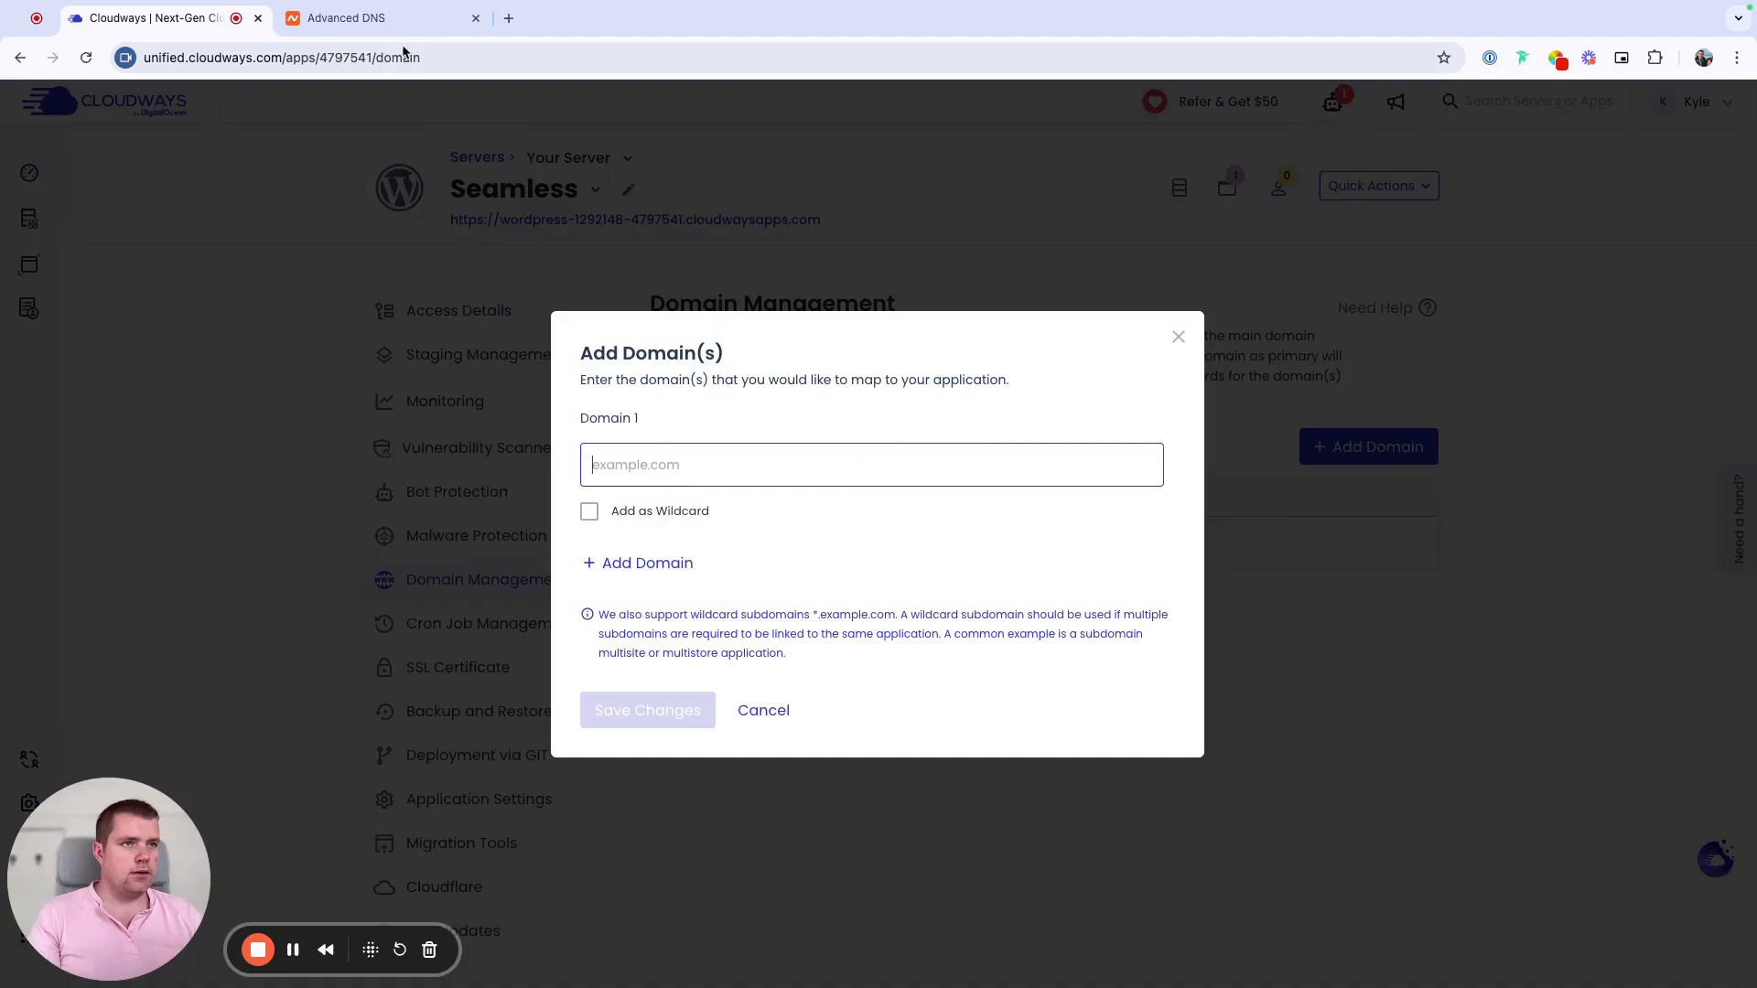
pyautogui.click(371, 19)
pyautogui.moveTo(704, 329); pyautogui.dragTo(473, 308)
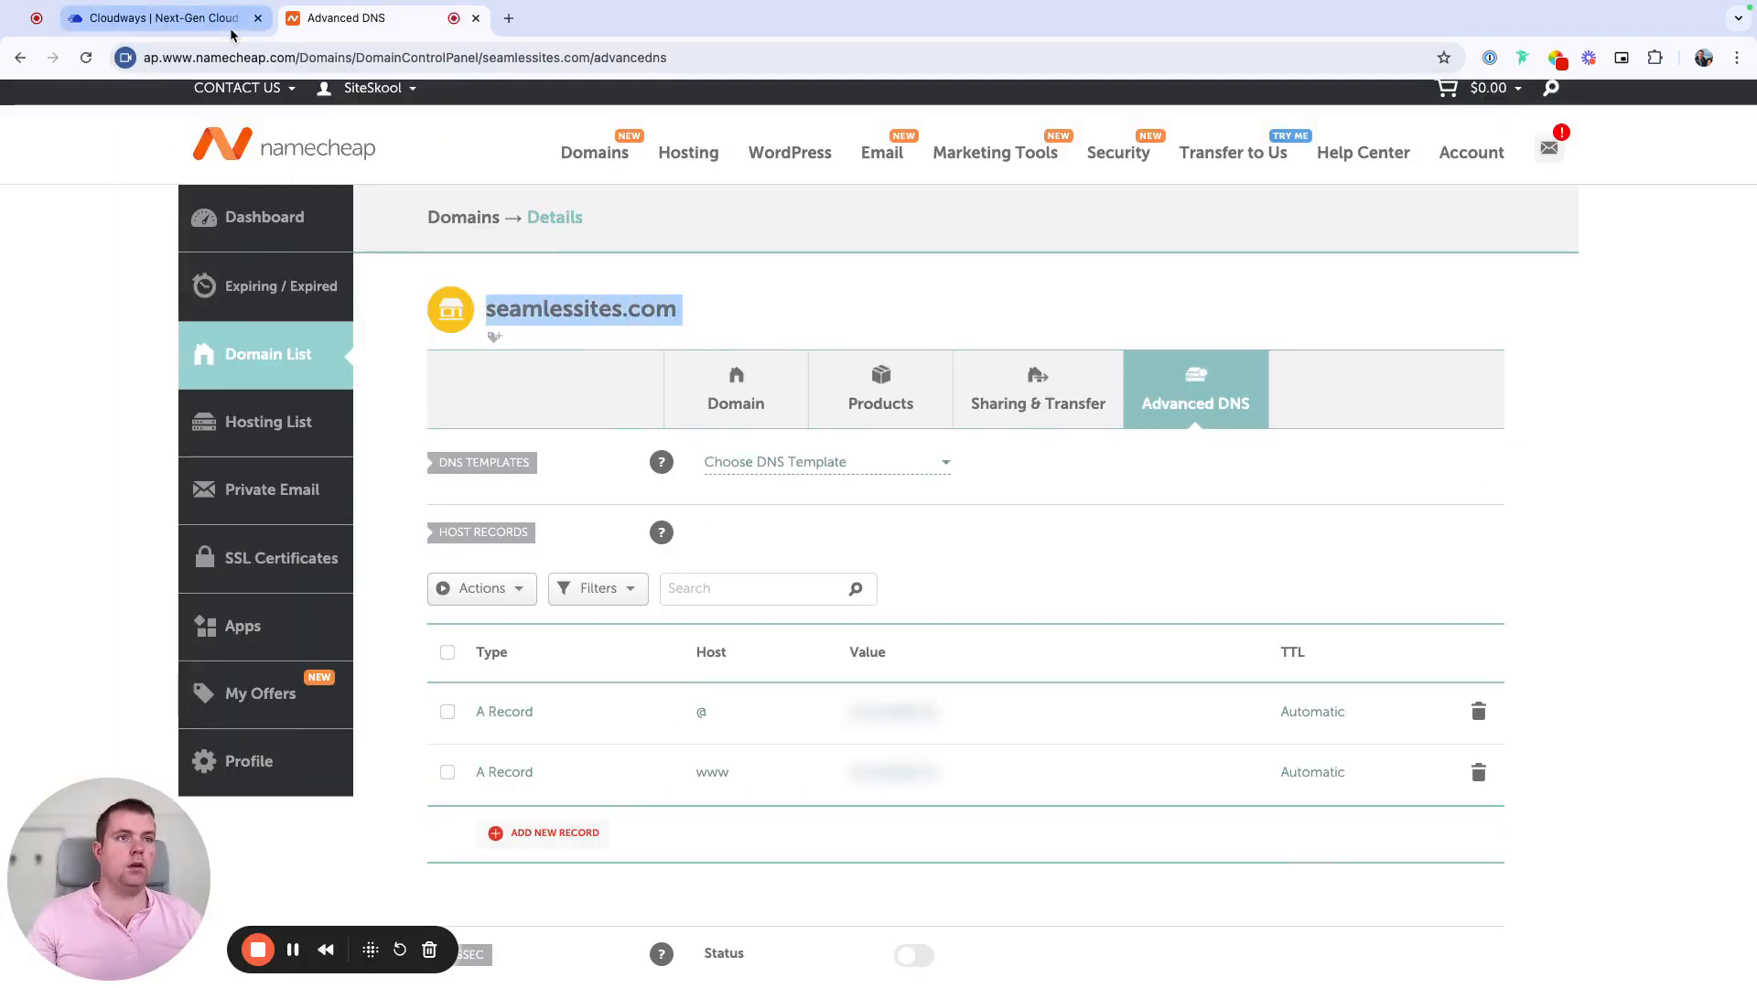
pyautogui.click(155, 19)
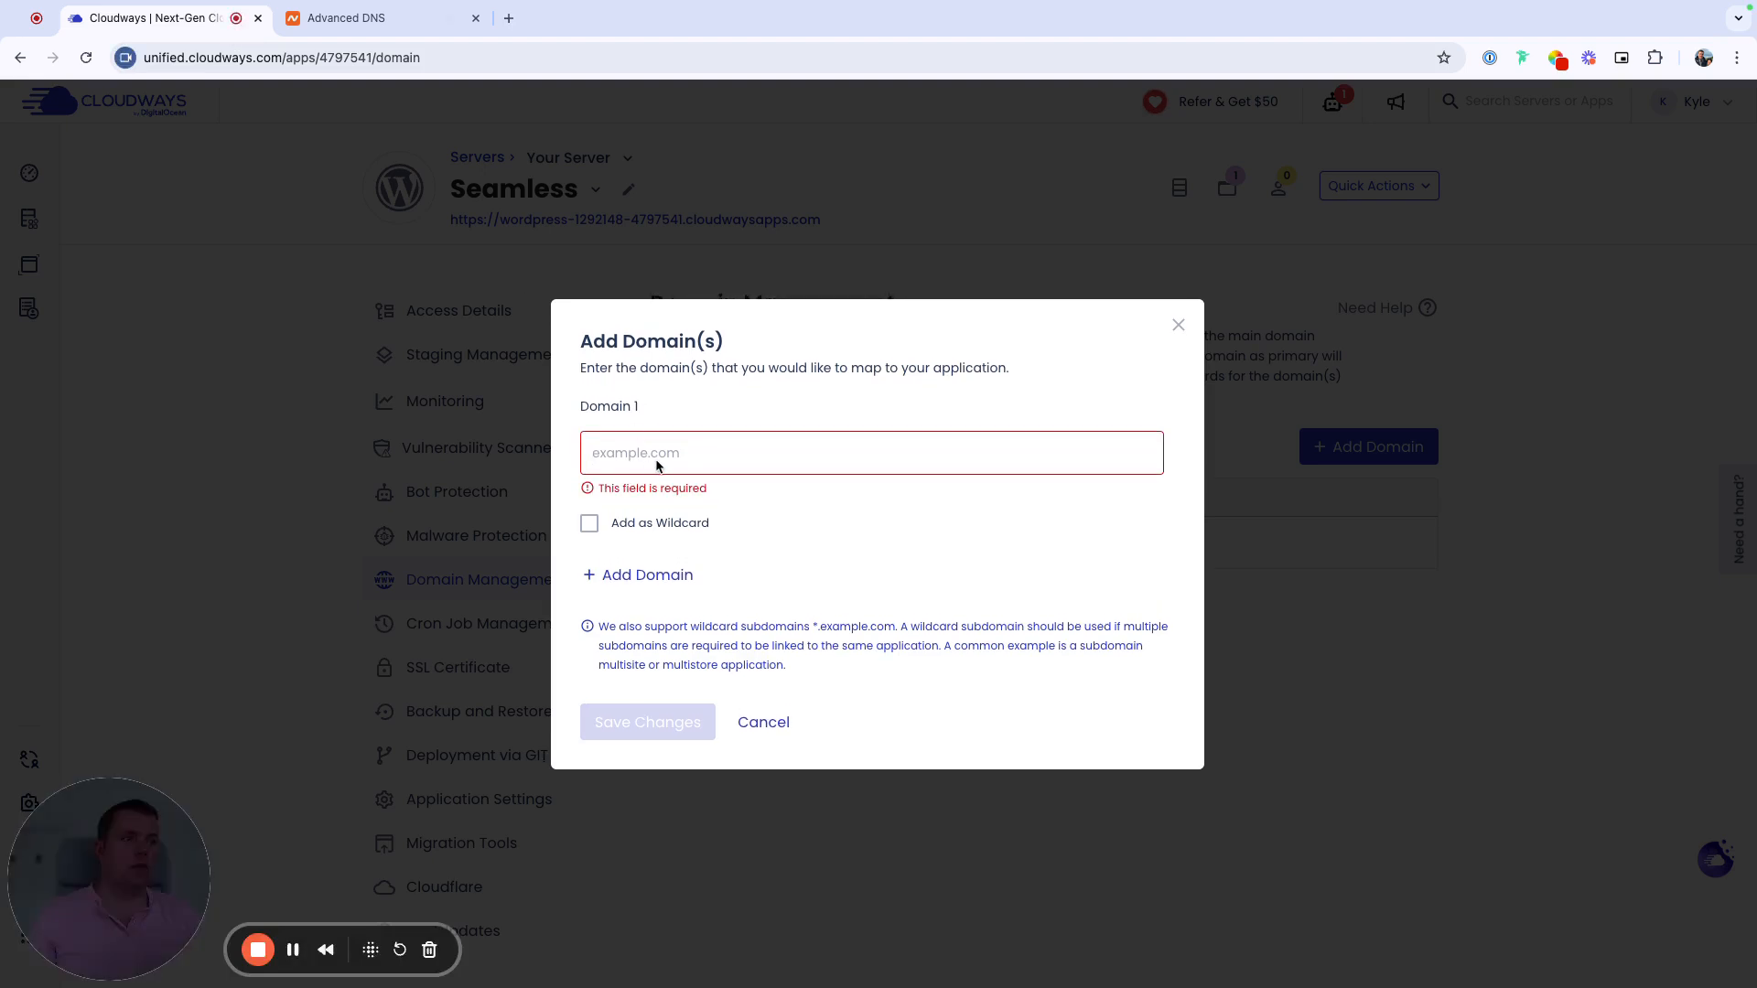
pyautogui.press('super+v')
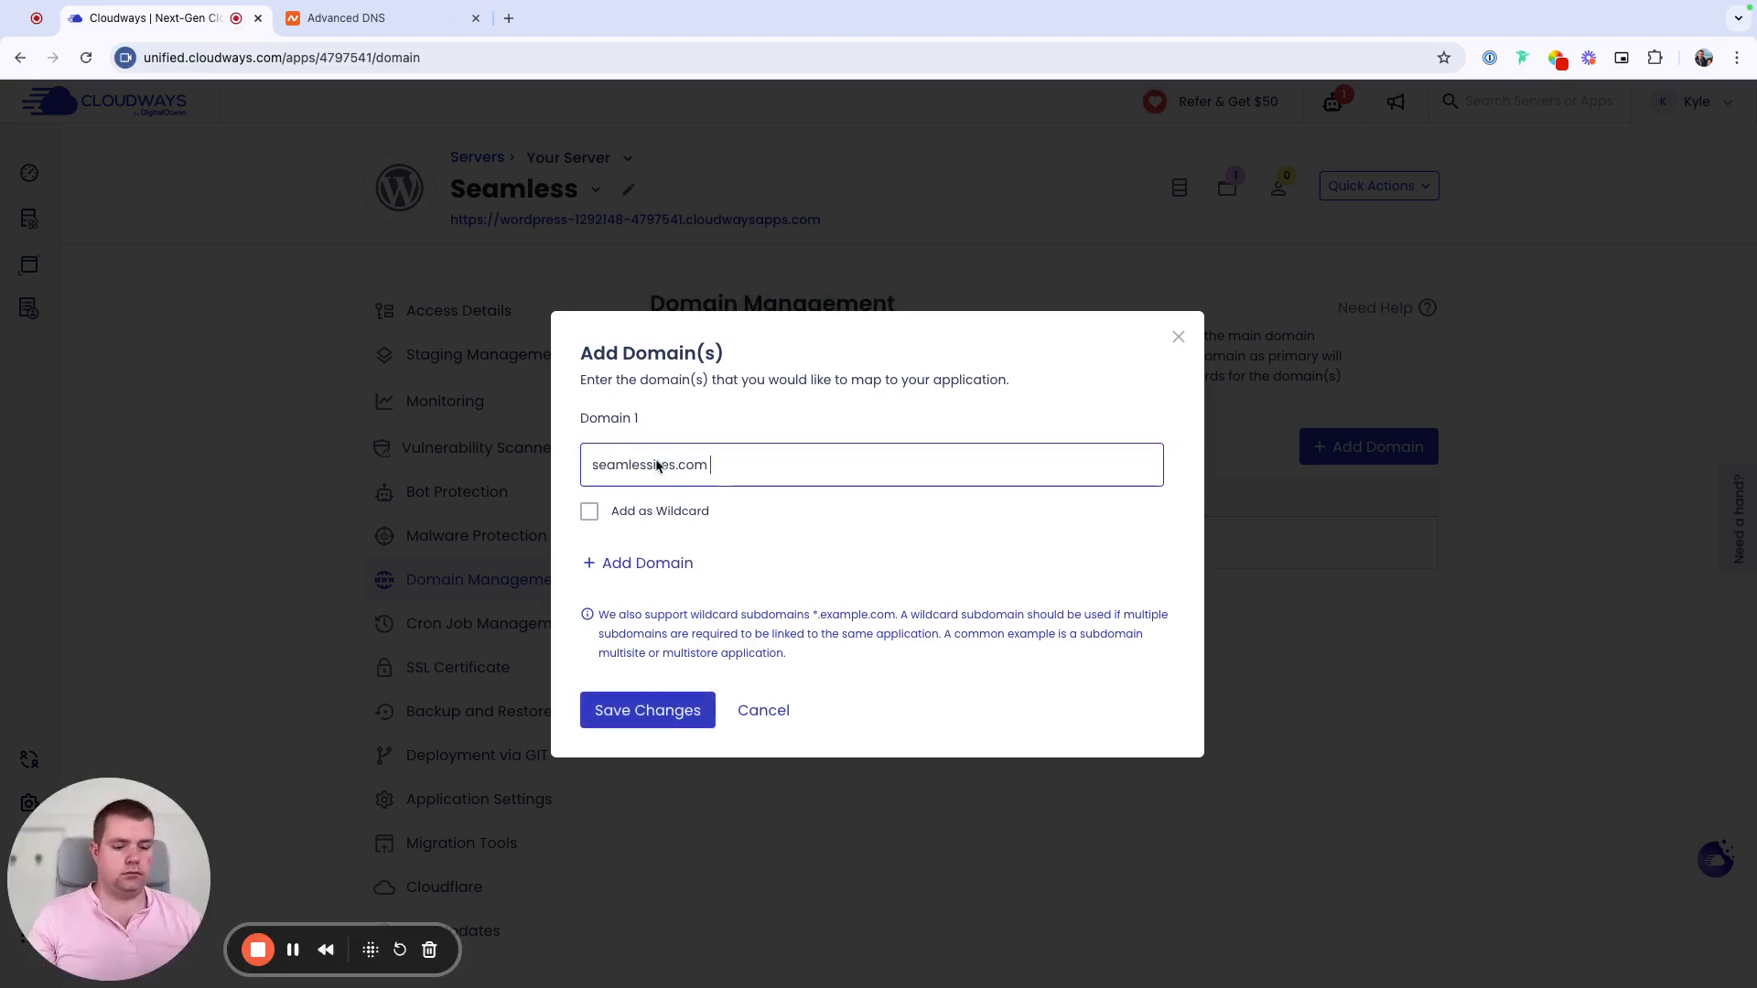
pyautogui.press('BackSpace')
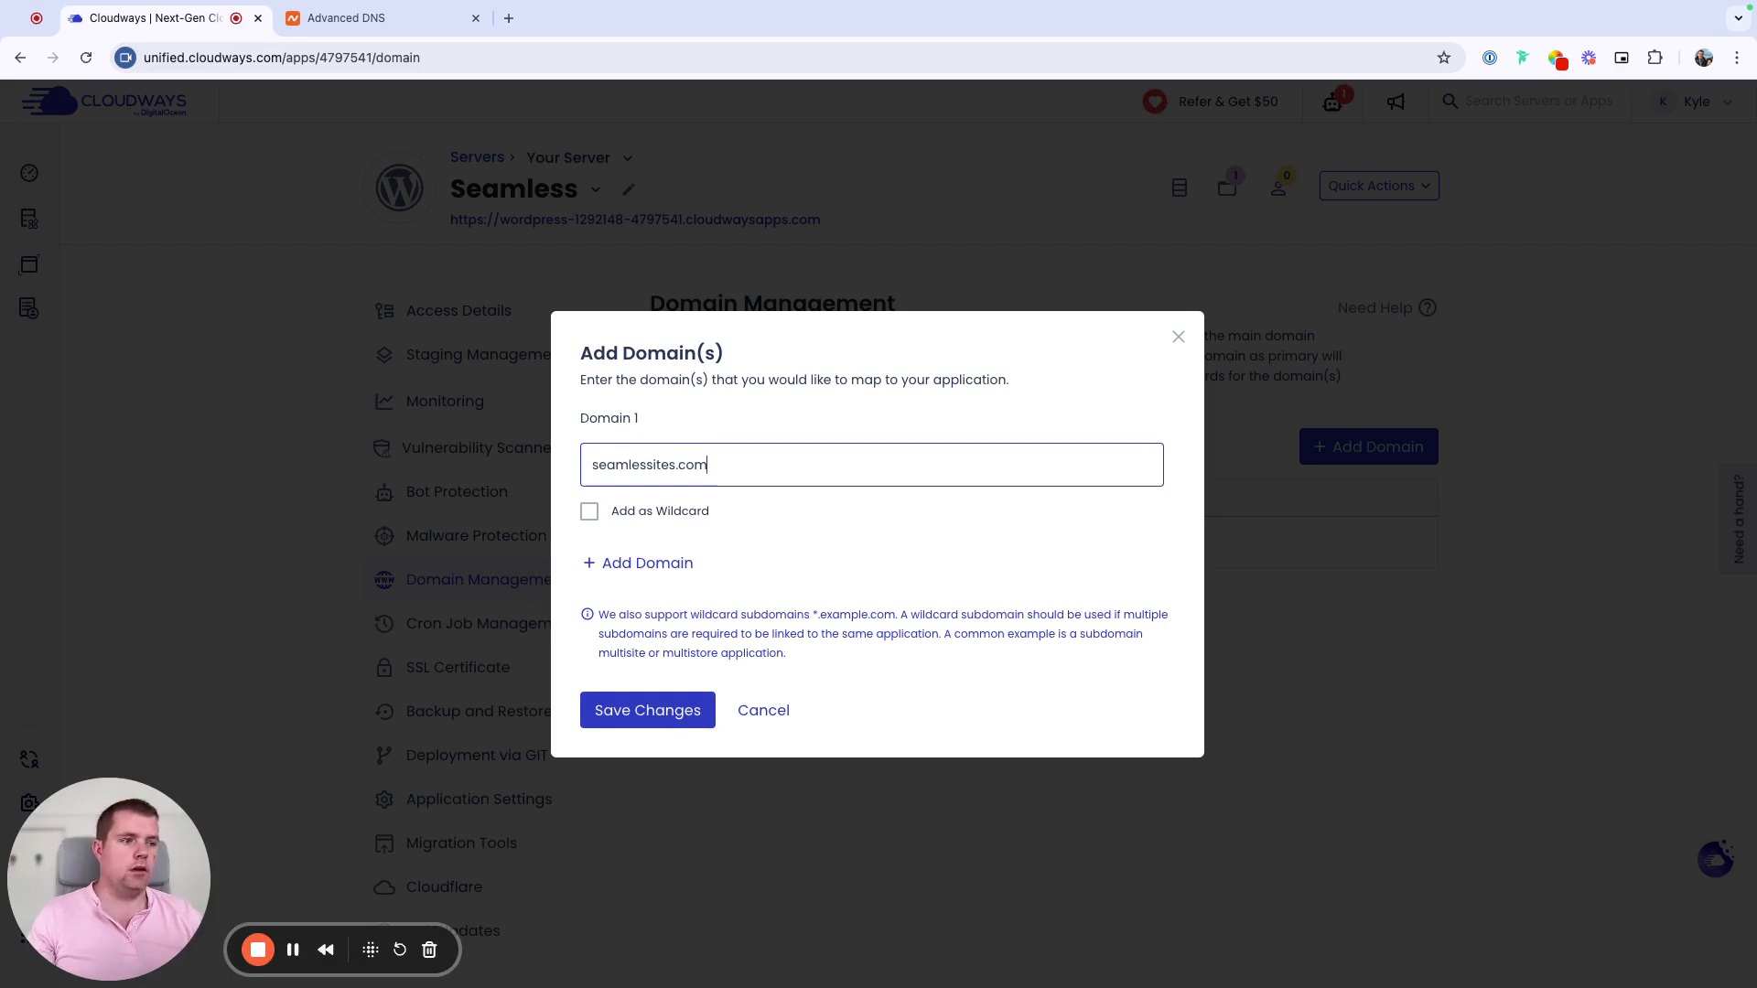
pyautogui.click(645, 721)
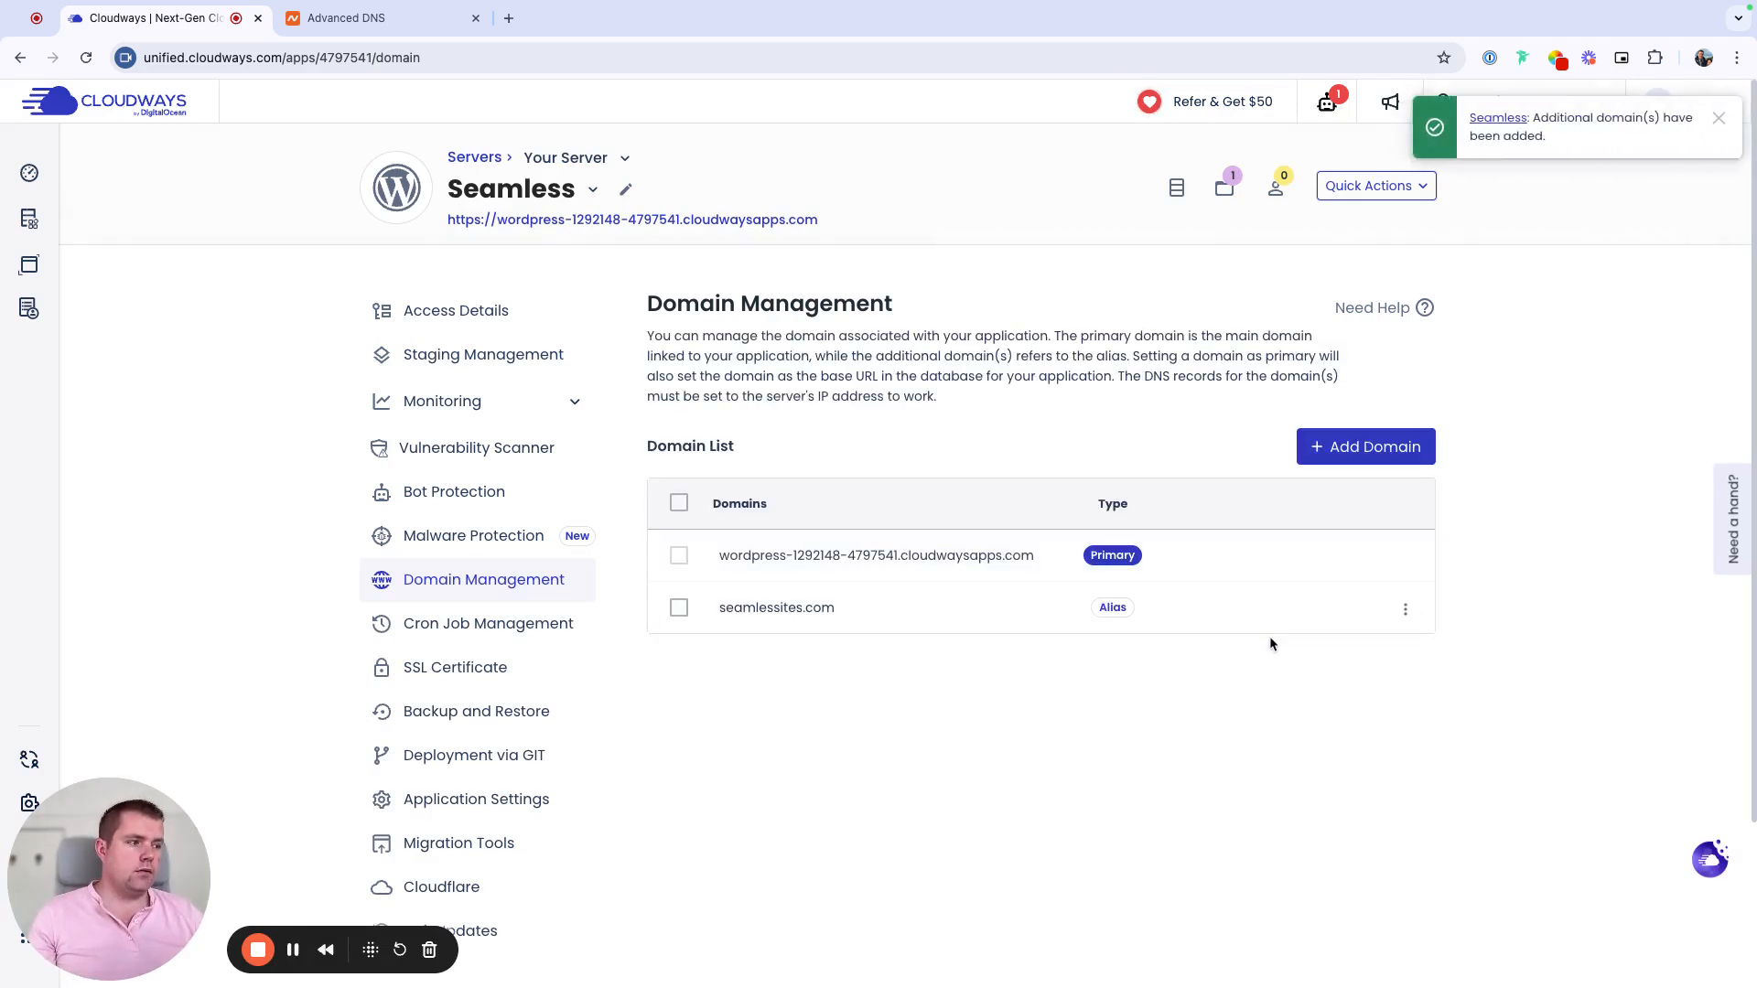
# Step: Set seamlessites.com as the primary domain of the Seamless application
pyautogui.click(1407, 611)
pyautogui.click(1341, 532)
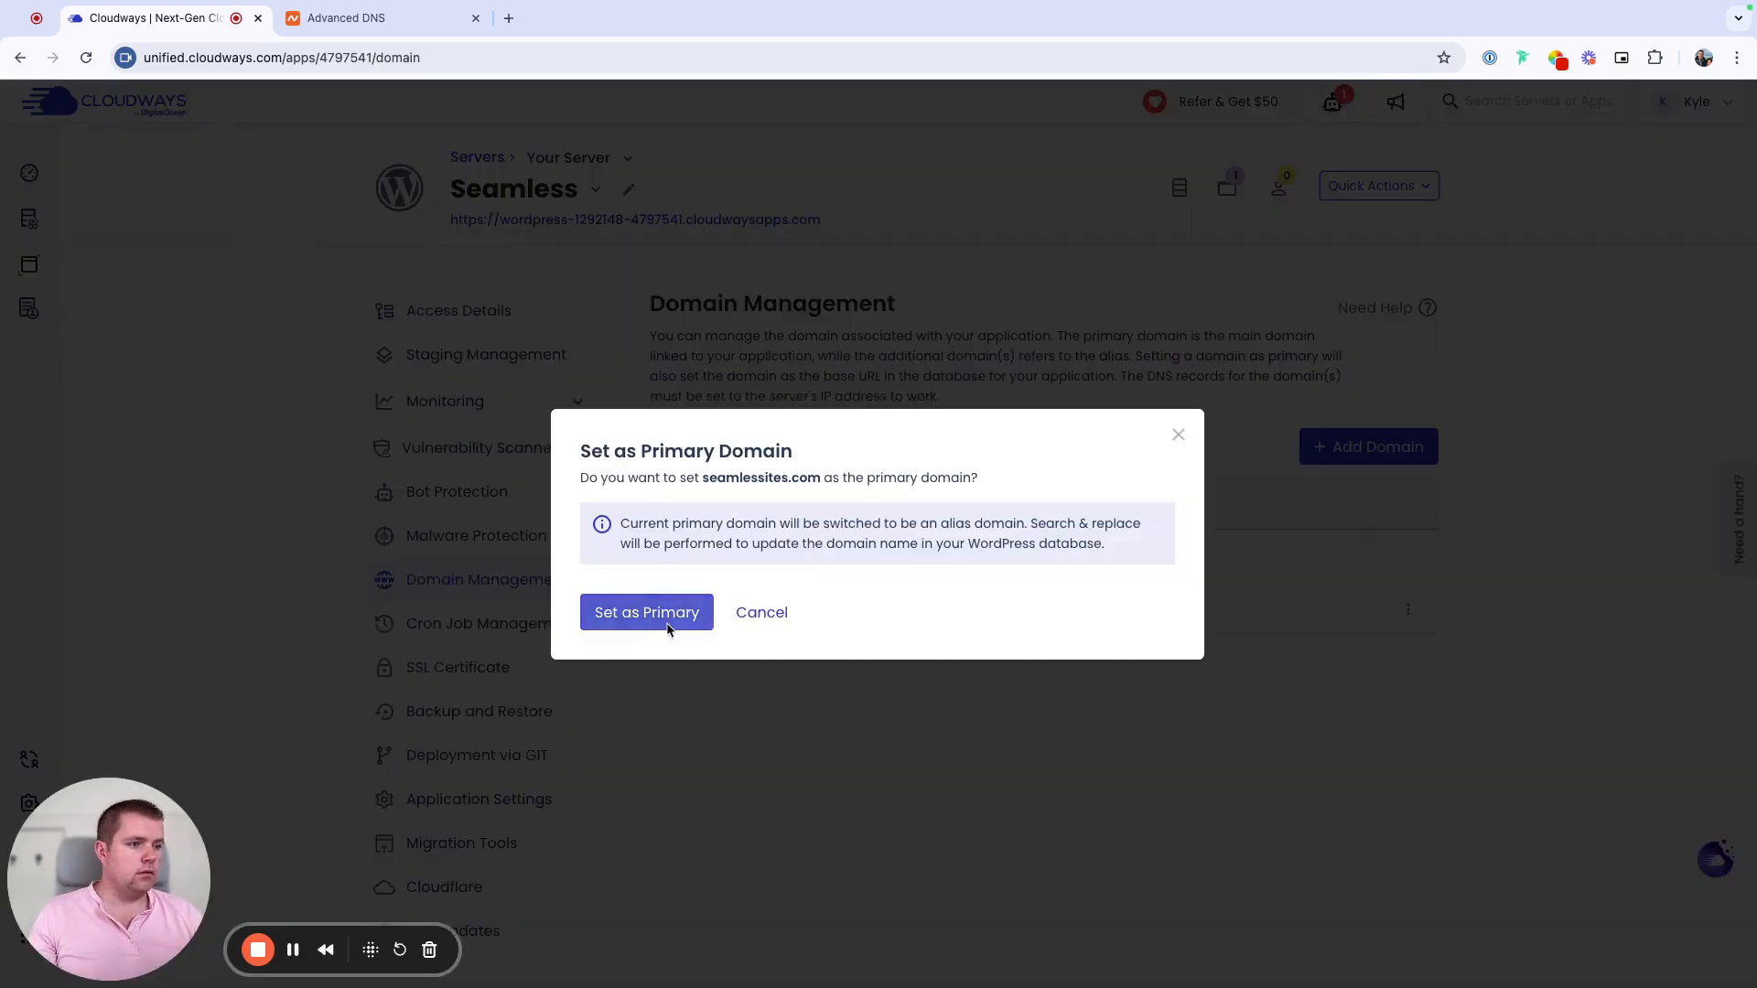
pyautogui.click(647, 612)
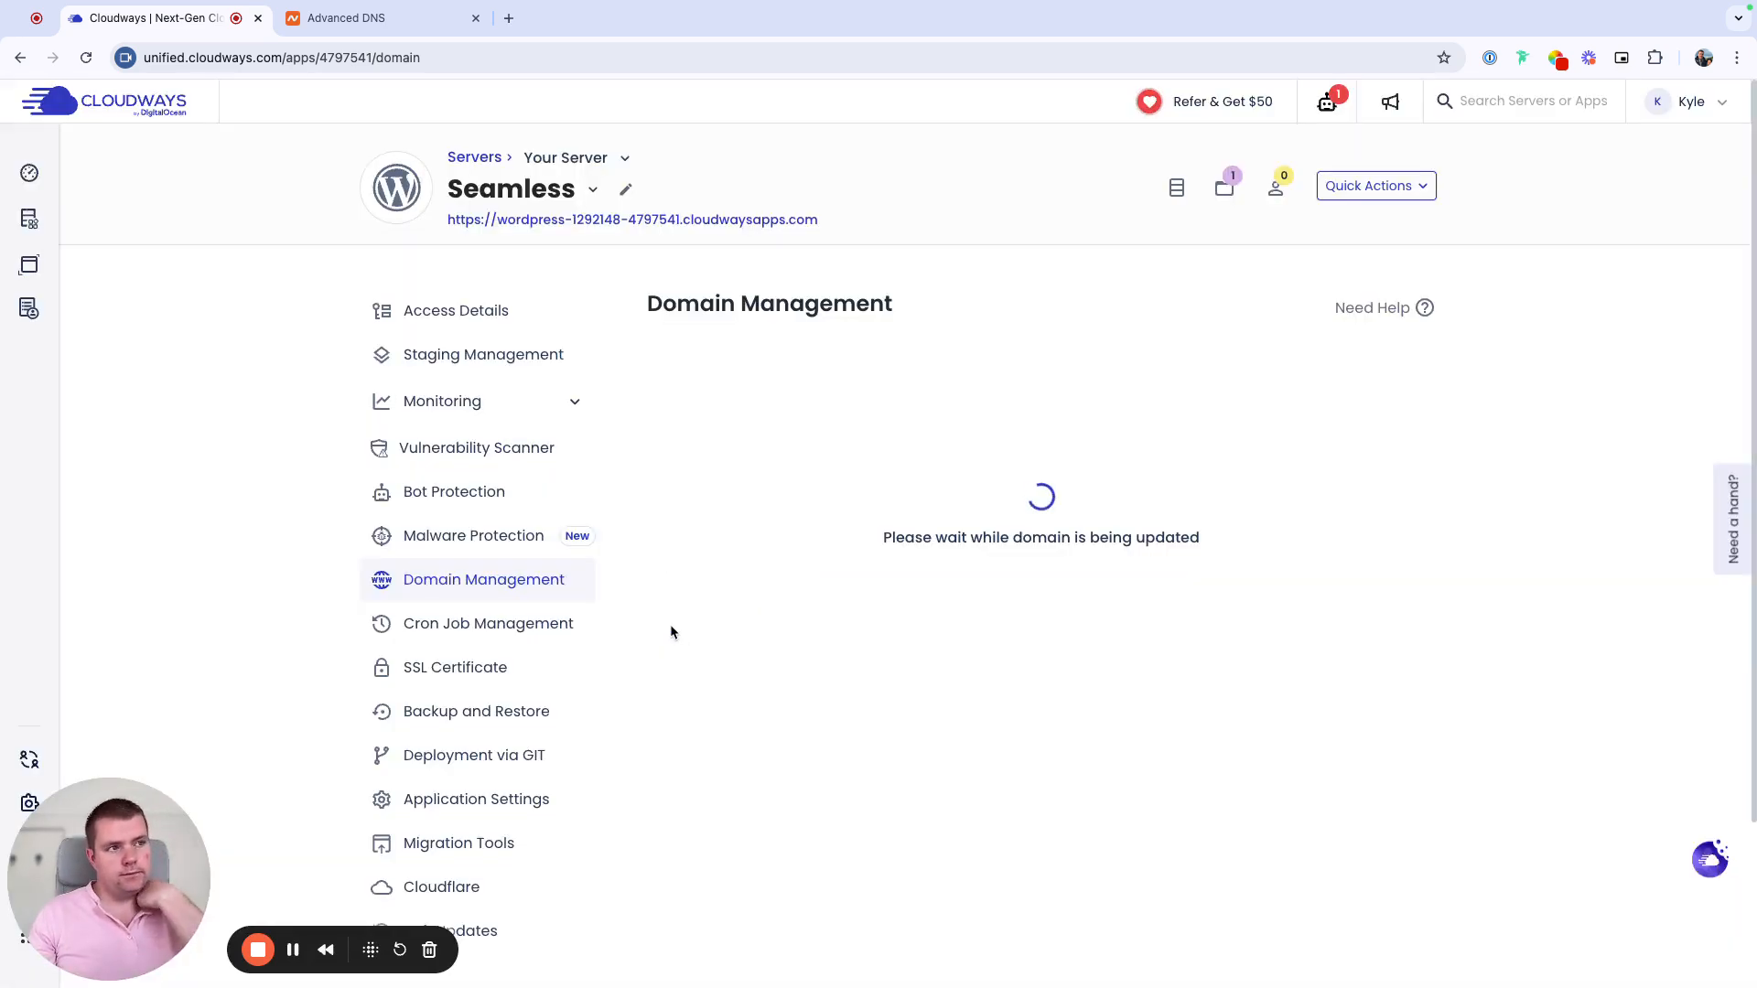